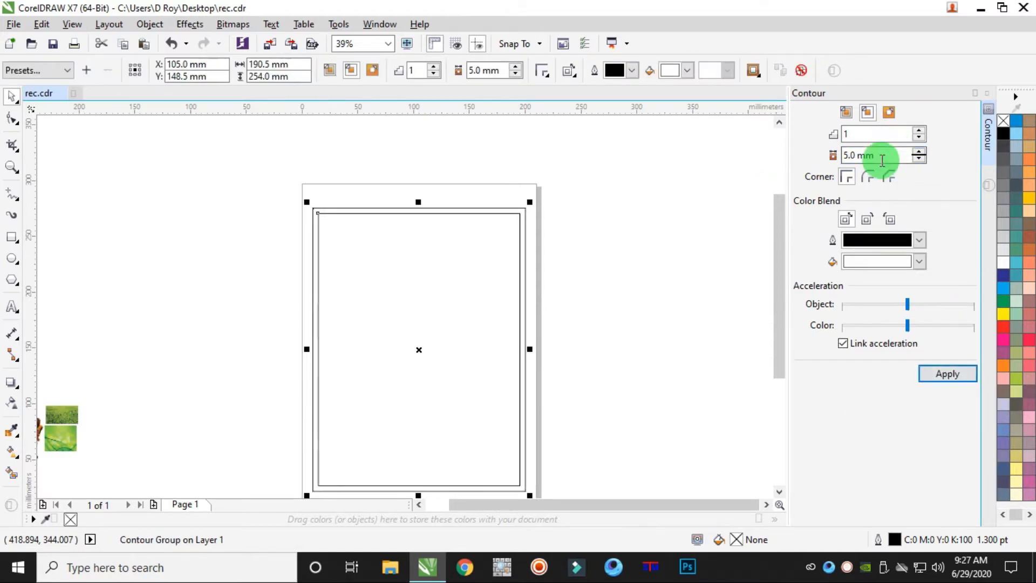
# Undo the last contour and apply a one-step inside contour with a 7 mm offset to the rectangle
pyautogui.hotkey('ctrl', 'z')
pyautogui.moveTo(885, 161); pyautogui.dragTo(678, 124)
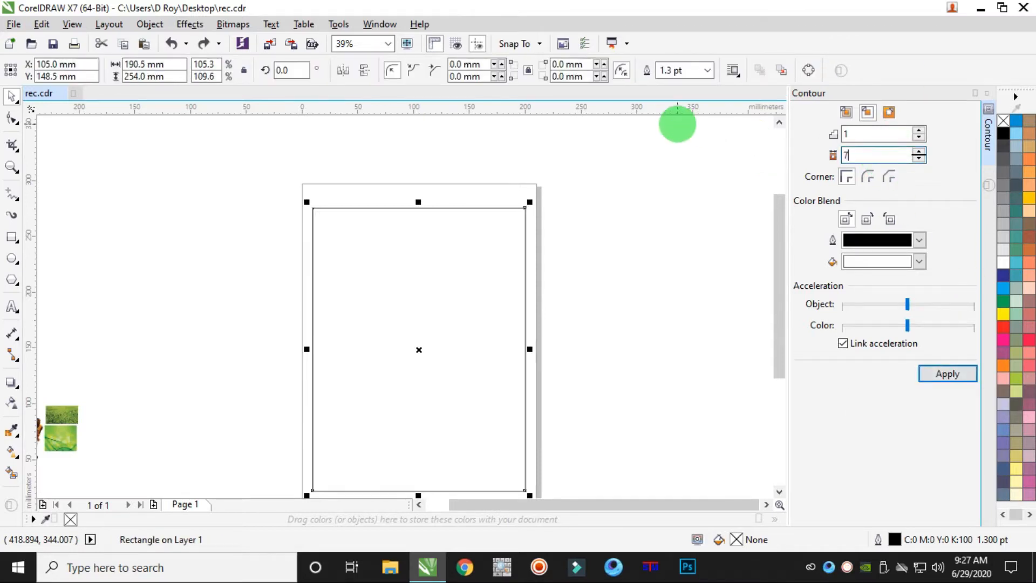
pyautogui.write('7')
pyautogui.click(948, 374)
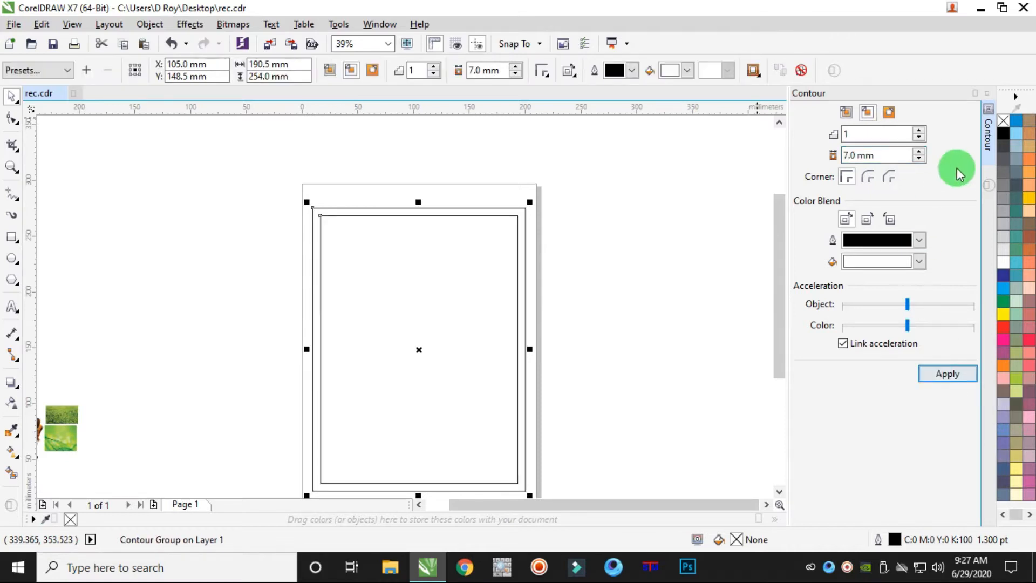
pyautogui.click(989, 95)
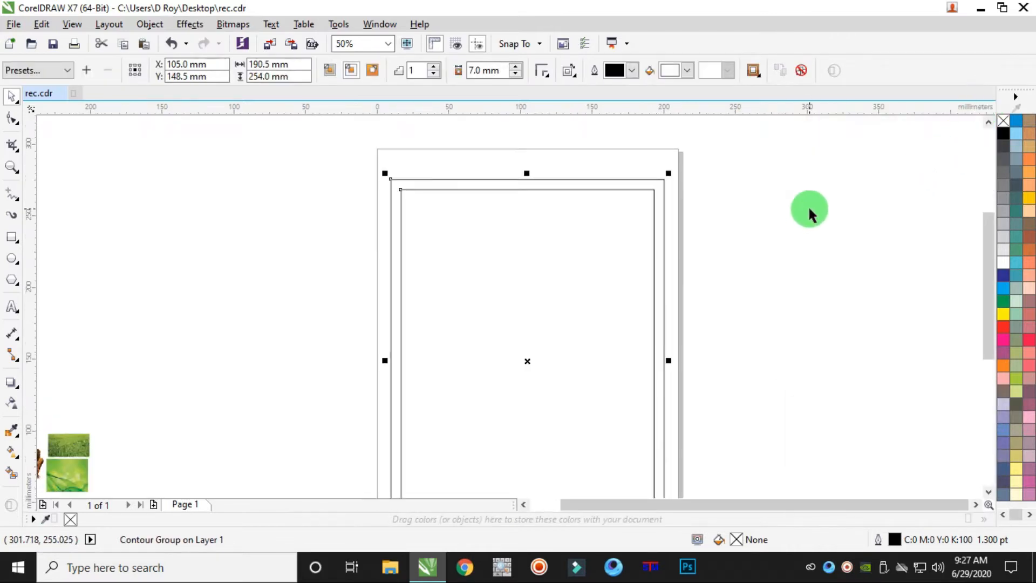
# Break the contour group apart and fill the inner rectangle with white
pyautogui.click(151, 25)
pyautogui.click(216, 250)
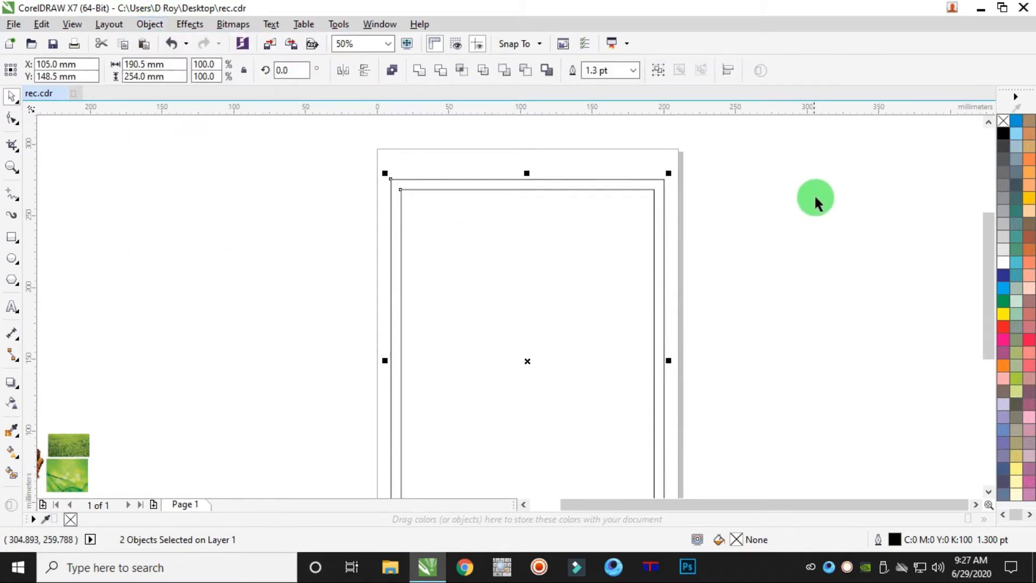
pyautogui.click(748, 184)
pyautogui.click(607, 230)
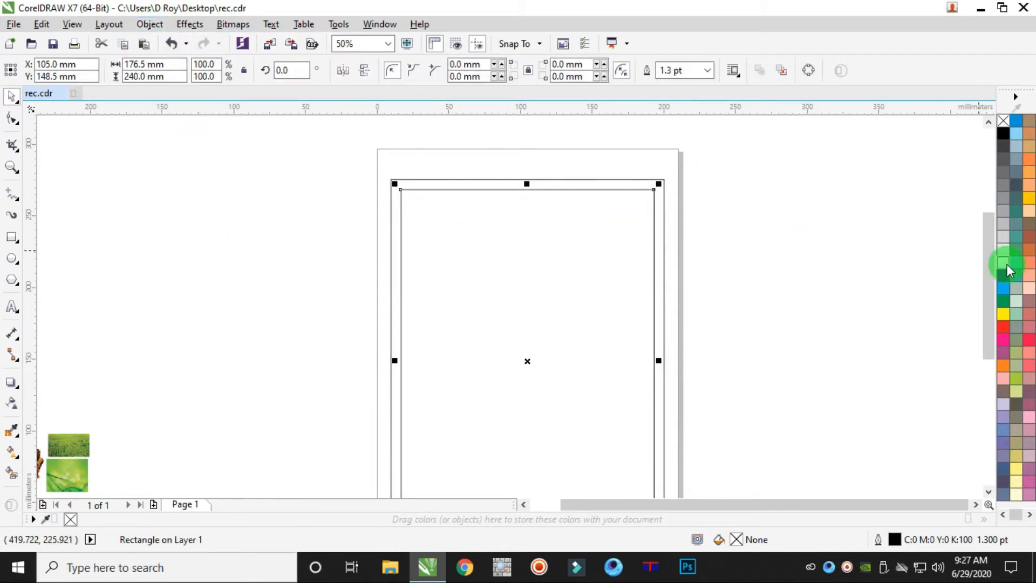
pyautogui.click(1002, 262)
pyautogui.click(704, 190)
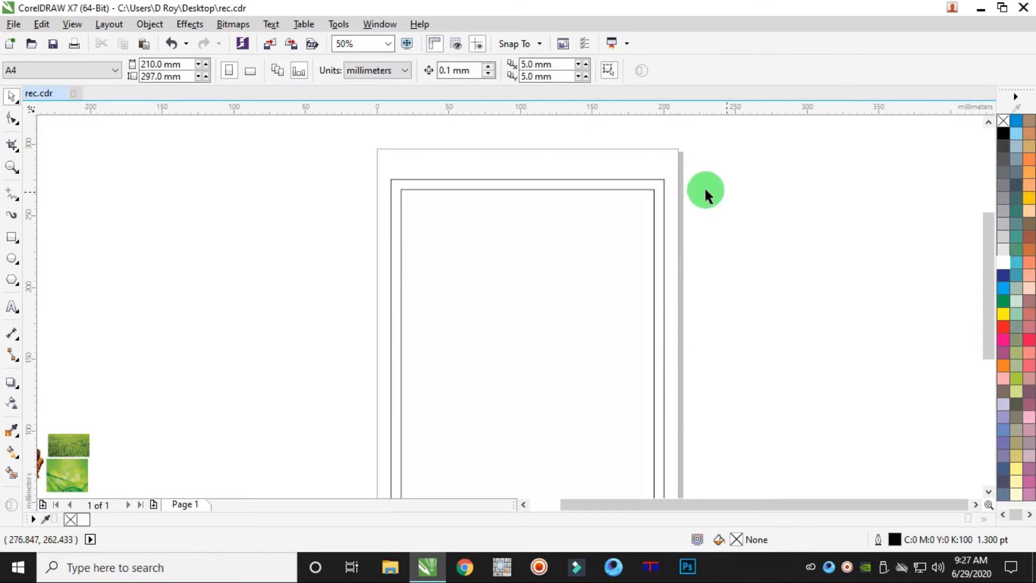
# Fill the outer rectangle with yellow and remove the outline from both rectangles
pyautogui.click(662, 187)
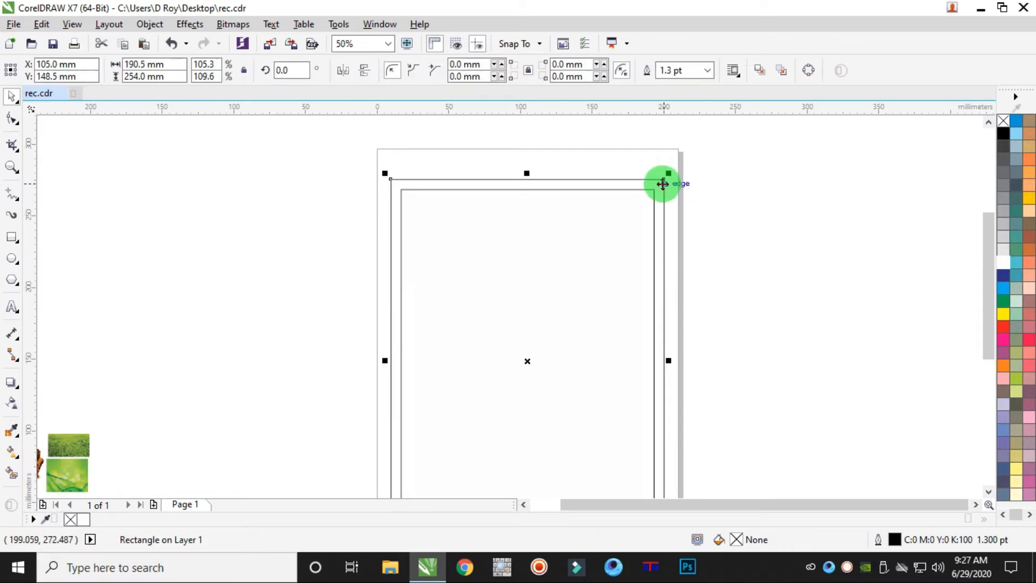
pyautogui.click(1006, 316)
pyautogui.scroll(-3, 744, 216)
pyautogui.moveTo(793, 164); pyautogui.dragTo(642, 325)
pyautogui.scroll(3, 729, 211)
pyautogui.click(1003, 121)
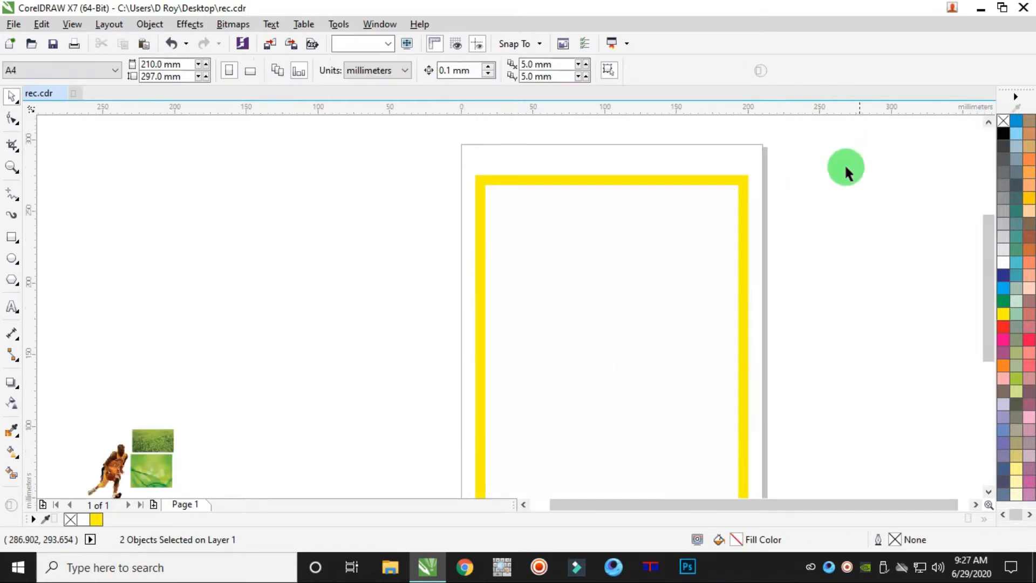
# Fill the inner rectangle with rich black using C100 M100 Y100 K100
pyautogui.click(719, 233)
pyautogui.click(1003, 134)
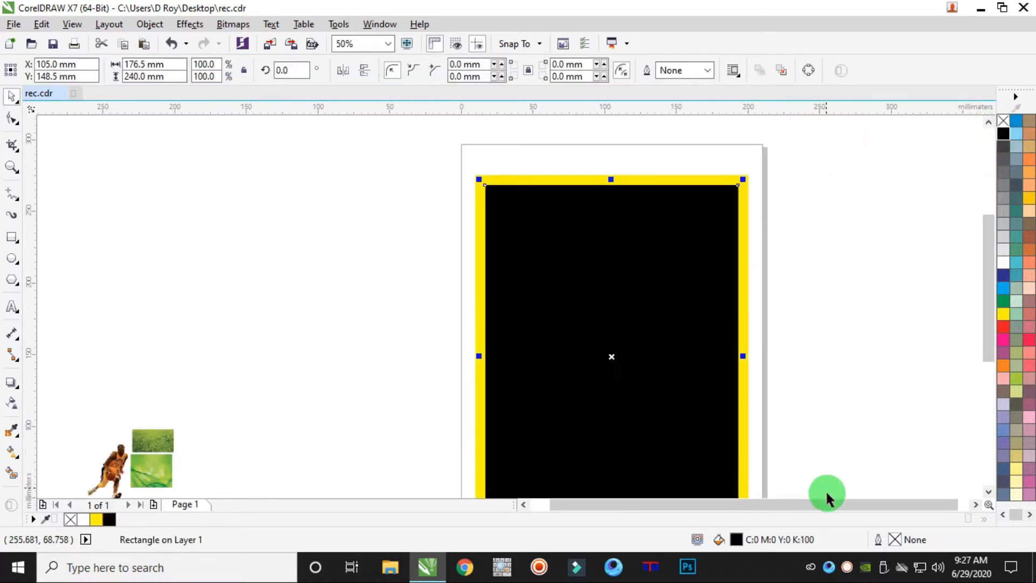
pyautogui.doubleClick(737, 540)
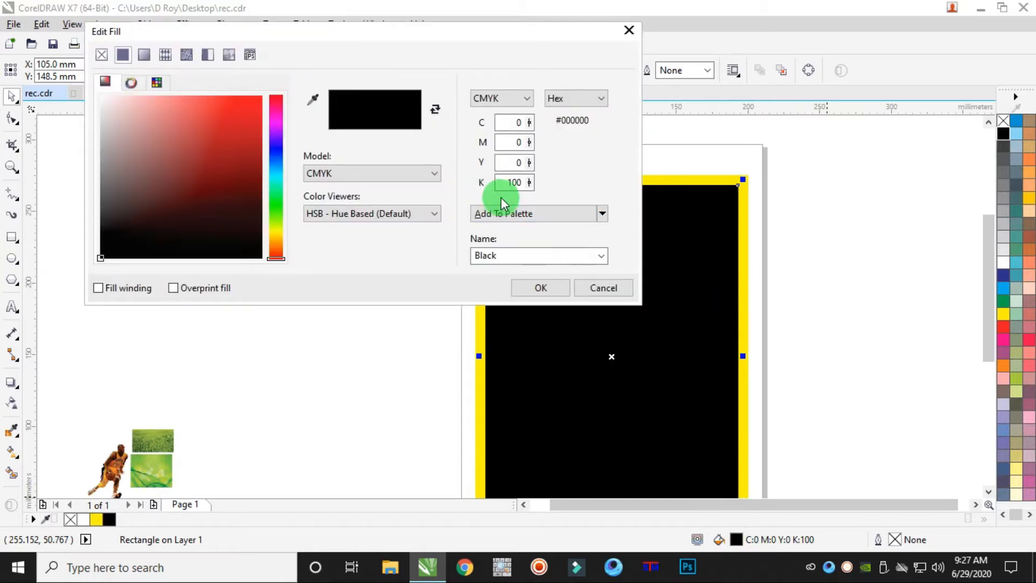
pyautogui.write('100')
pyautogui.press('Tab')
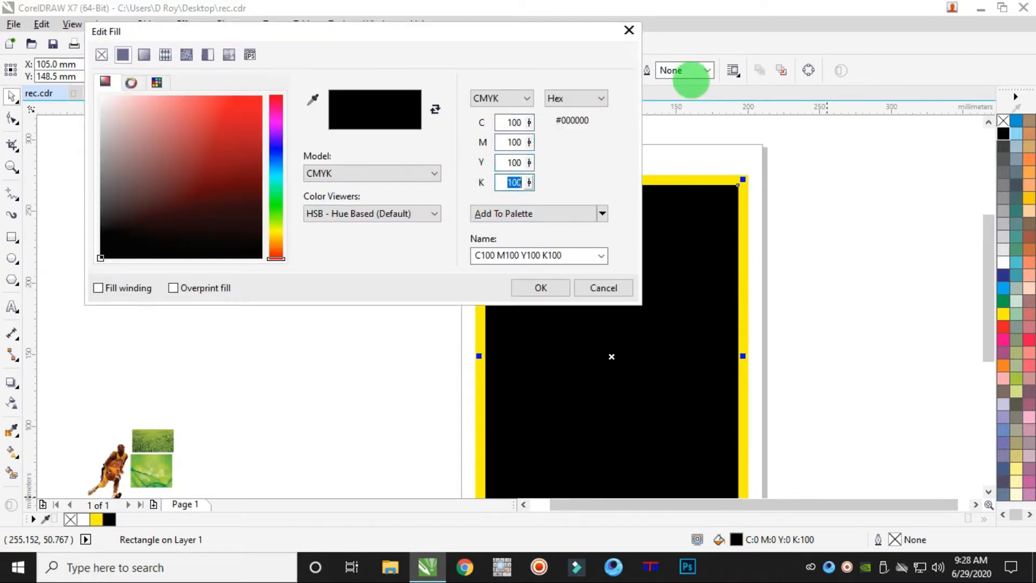
pyautogui.press('Return')
pyautogui.scroll(-3, 773, 300)
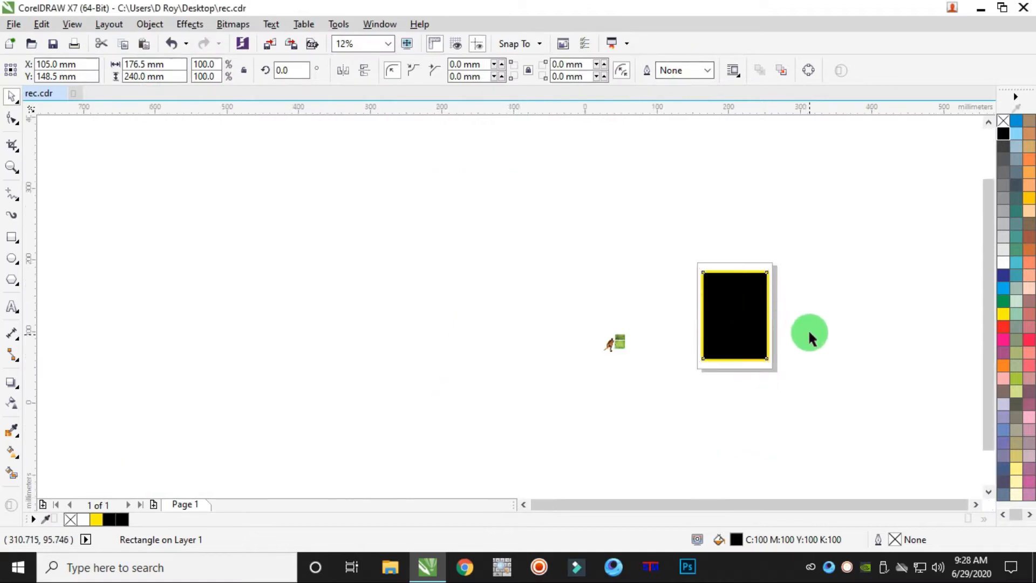
pyautogui.scroll(3, 809, 328)
pyautogui.click(793, 273)
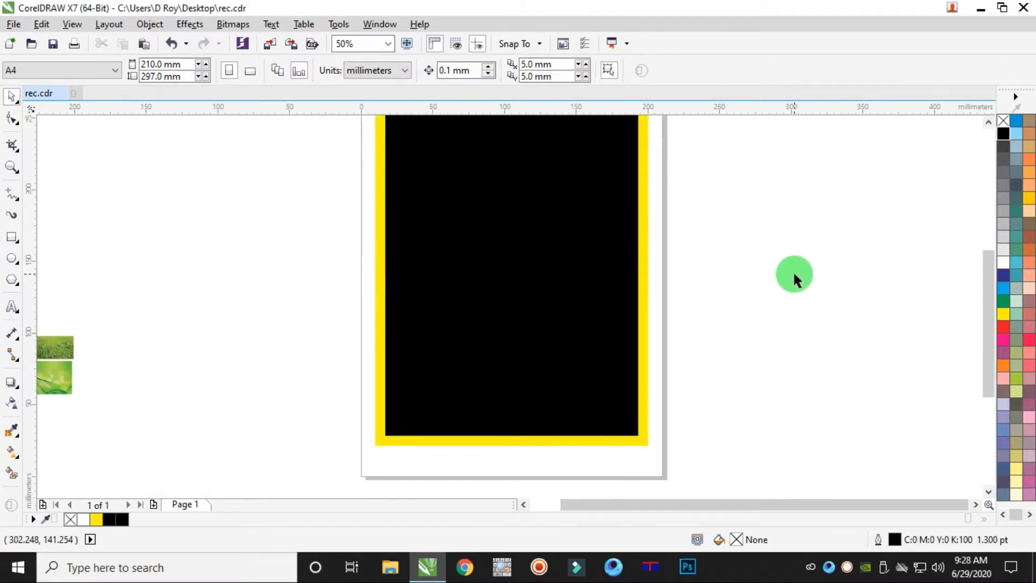
# Apply a vertical linear fountain fill to the inner rectangle, running from black at the top to yellow-green at the bottom
pyautogui.scroll(-2, 792, 270)
pyautogui.click(676, 235)
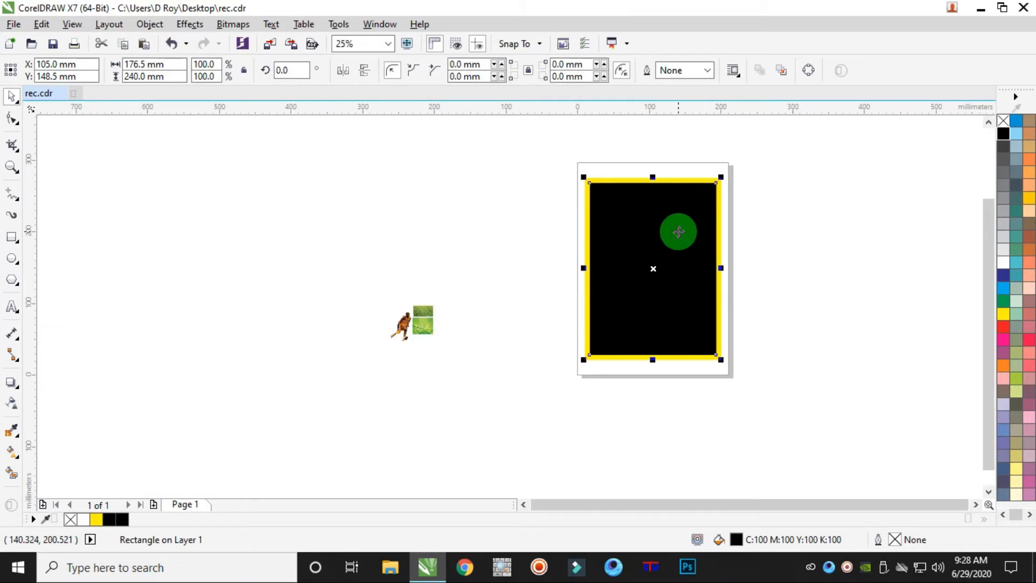
pyautogui.click(12, 452)
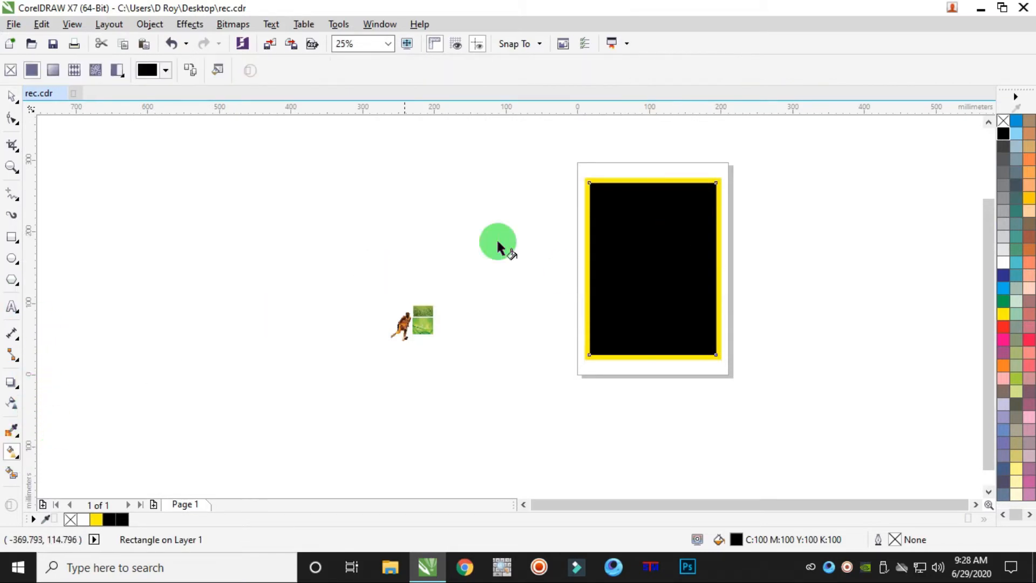
pyautogui.moveTo(650, 185); pyautogui.dragTo(650, 312)
pyautogui.scroll(2, 650, 312)
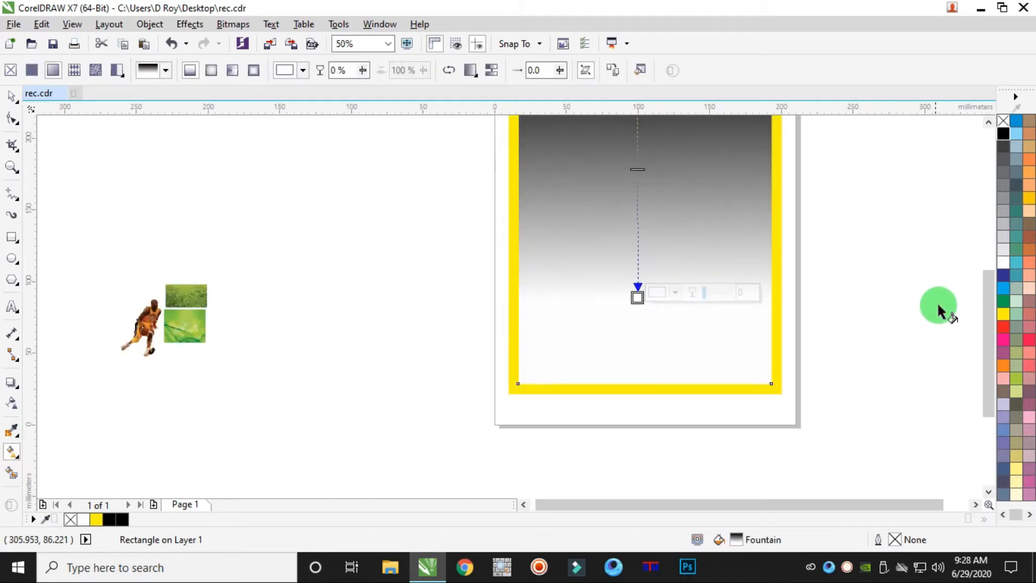
pyautogui.click(1019, 384)
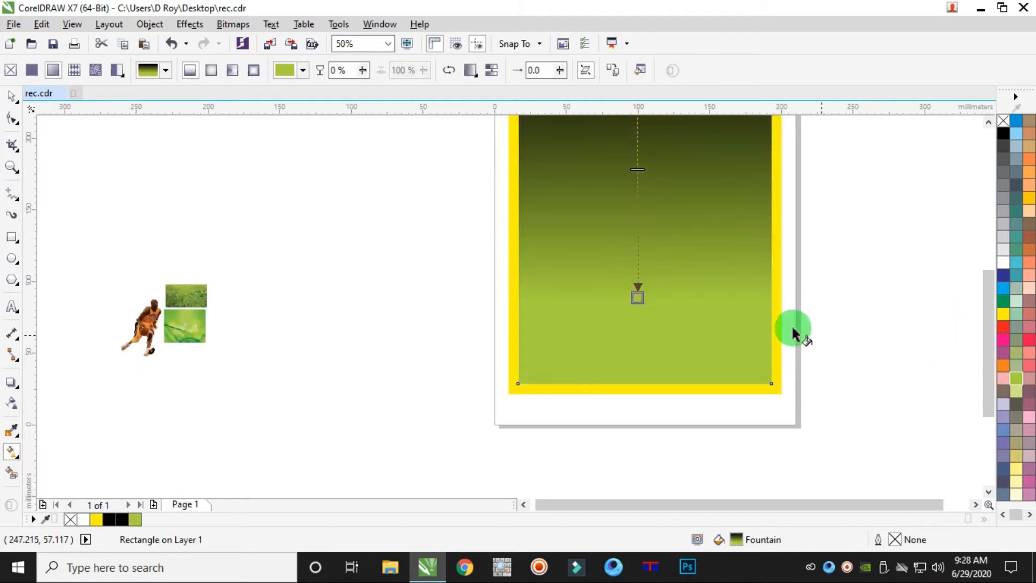
# Adjust the gradient's start, end and midpoint so black covers the upper area and yellow-green stays near the rectangle's bottom
pyautogui.scroll(-2, 689, 258)
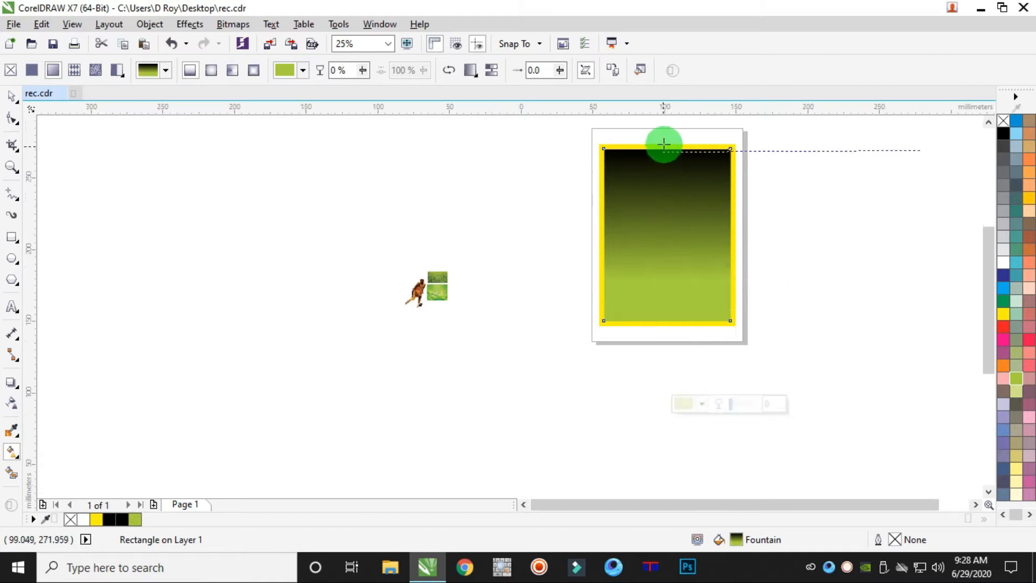
pyautogui.scroll(4, 665, 147)
pyautogui.moveTo(666, 155); pyautogui.dragTo(664, 227)
pyautogui.scroll(-4, 666, 231)
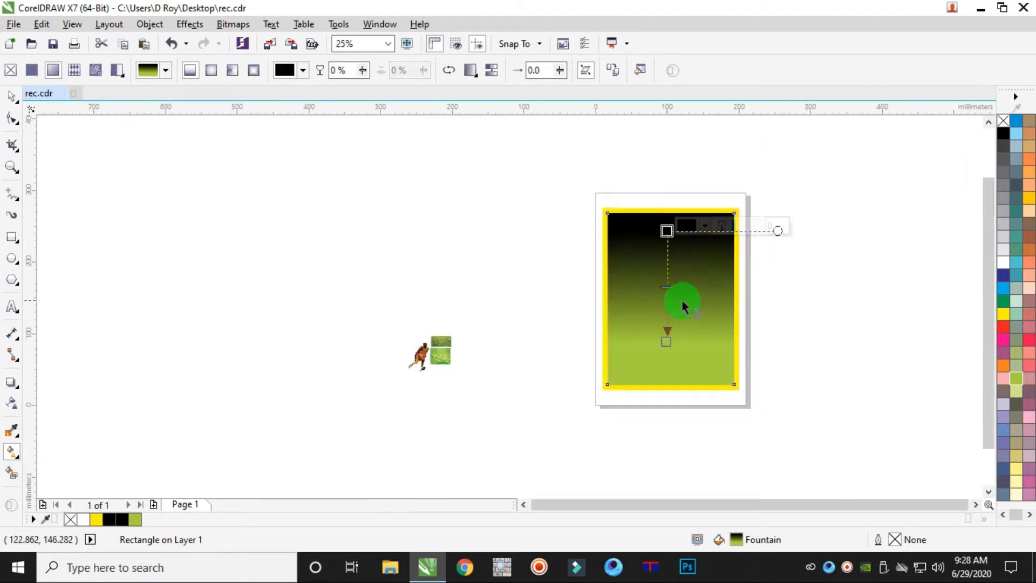
pyautogui.moveTo(666, 340); pyautogui.dragTo(672, 365)
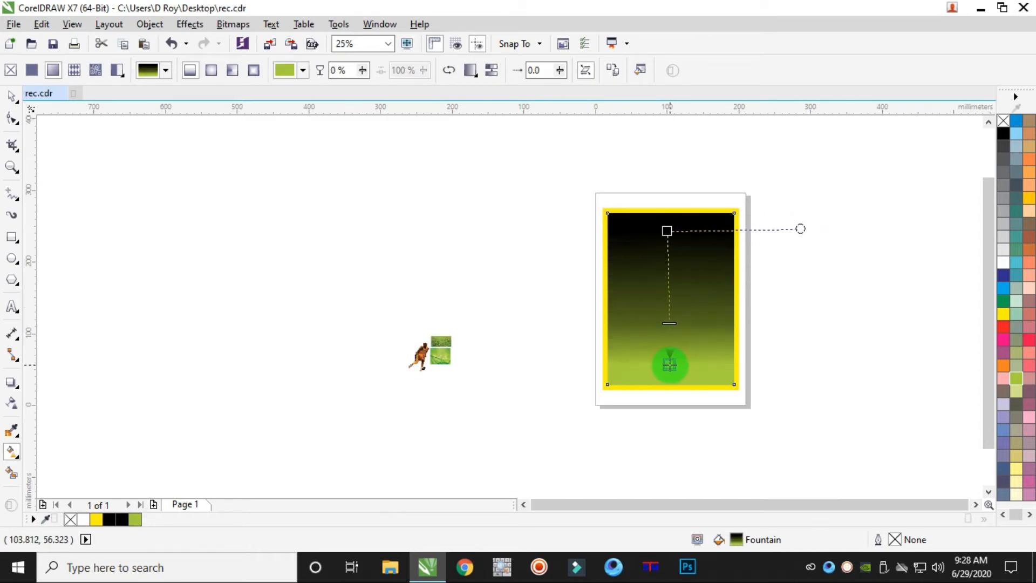
pyautogui.scroll(4, 671, 233)
pyautogui.scroll(-5, 675, 233)
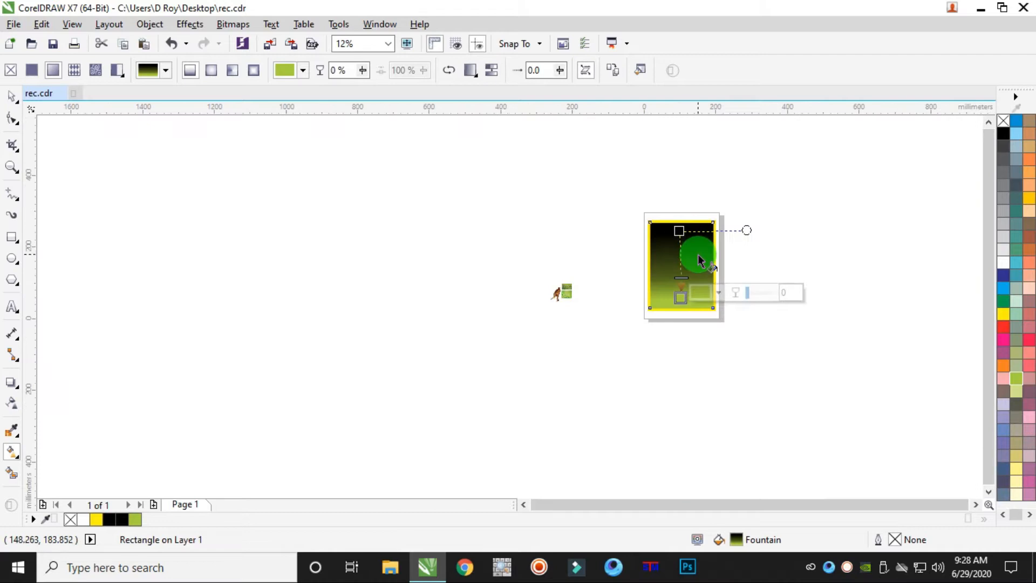
pyautogui.scroll(3, 700, 261)
pyautogui.moveTo(632, 157); pyautogui.dragTo(635, 164)
# Move the grass photo beside the gradient rectangle and enlarge it to about 192 × 103 mm
pyautogui.click(12, 96)
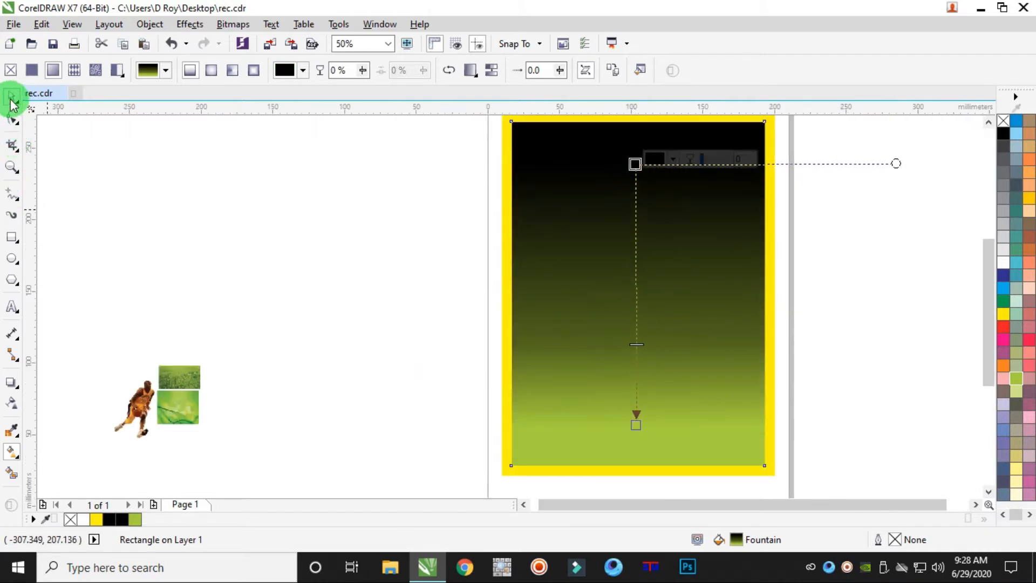
pyautogui.click(252, 237)
pyautogui.moveTo(184, 380); pyautogui.dragTo(508, 399)
pyautogui.moveTo(374, 324); pyautogui.dragTo(475, 369)
pyautogui.moveTo(618, 373)
pyautogui.mouseDown()
pyautogui.moveTo(606, 359)
pyautogui.moveTo(630, 371)
pyautogui.mouseUp()
# PowerClip the grass photo inside the gradient rectangle and position it across the bottom of the frame
pyautogui.click(149, 24)
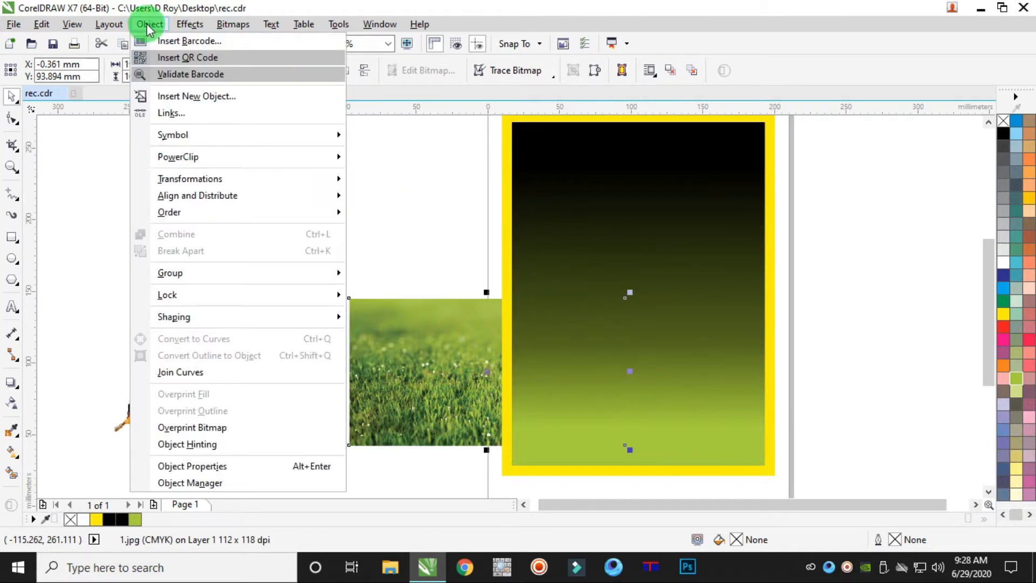
pyautogui.moveTo(204, 157)
pyautogui.click(383, 157)
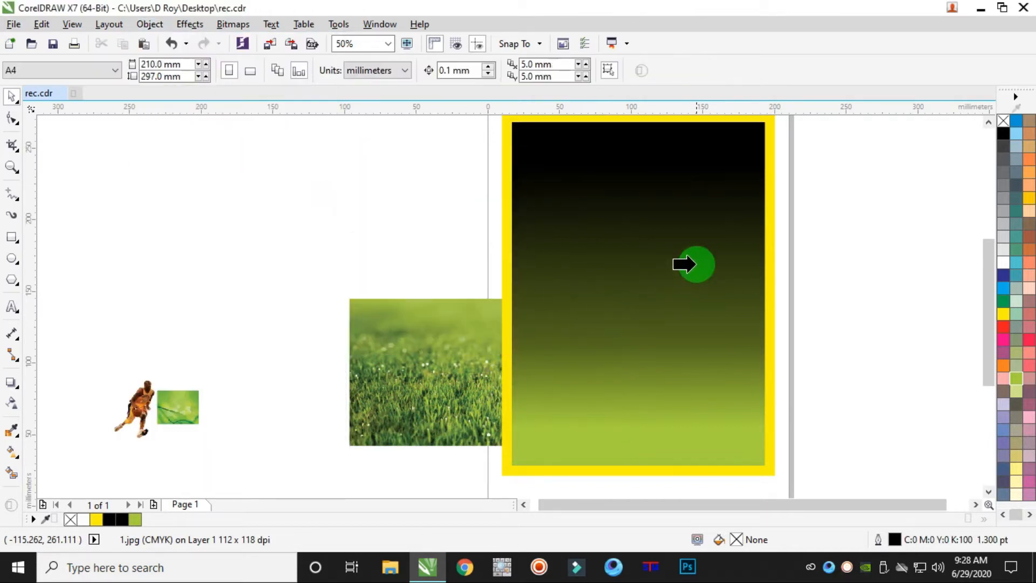
pyautogui.click(696, 264)
pyautogui.keyDown('ctrl'); pyautogui.click(631, 334); pyautogui.keyUp('ctrl')
pyautogui.moveTo(390, 350); pyautogui.dragTo(621, 412)
# Fade the grass photo's upper edge with a vertical linear transparency and finish editing the PowerClip contents
pyautogui.scroll(2, 621, 412)
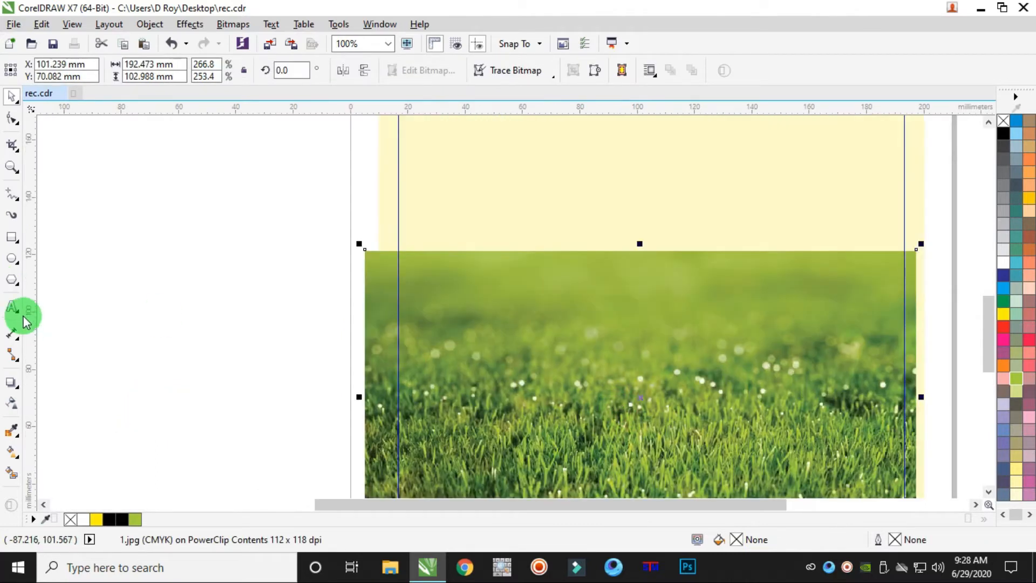
pyautogui.click(12, 403)
pyautogui.scroll(-1, 422, 343)
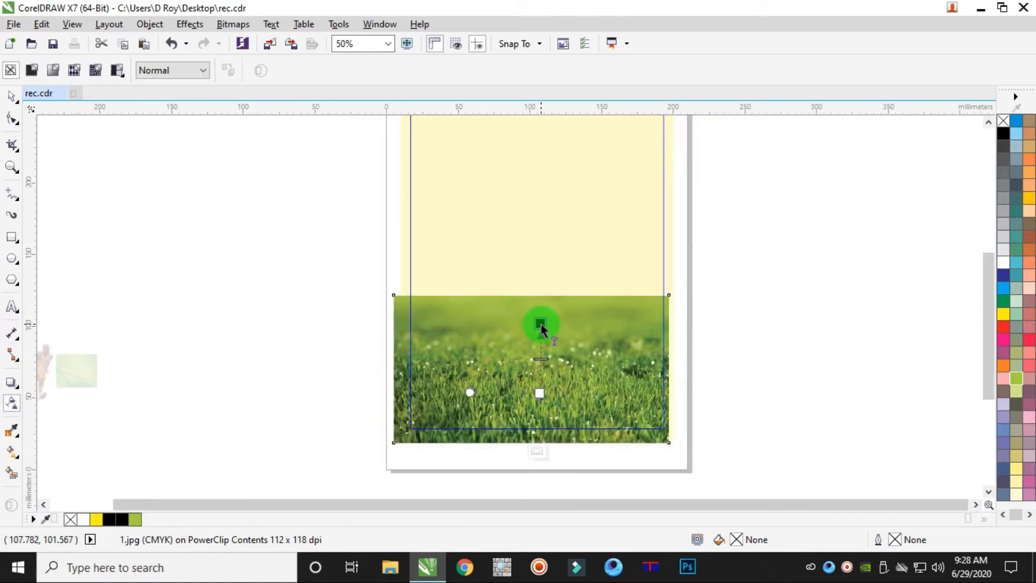
pyautogui.moveTo(541, 326); pyautogui.dragTo(540, 401)
pyautogui.scroll(1, 540, 401)
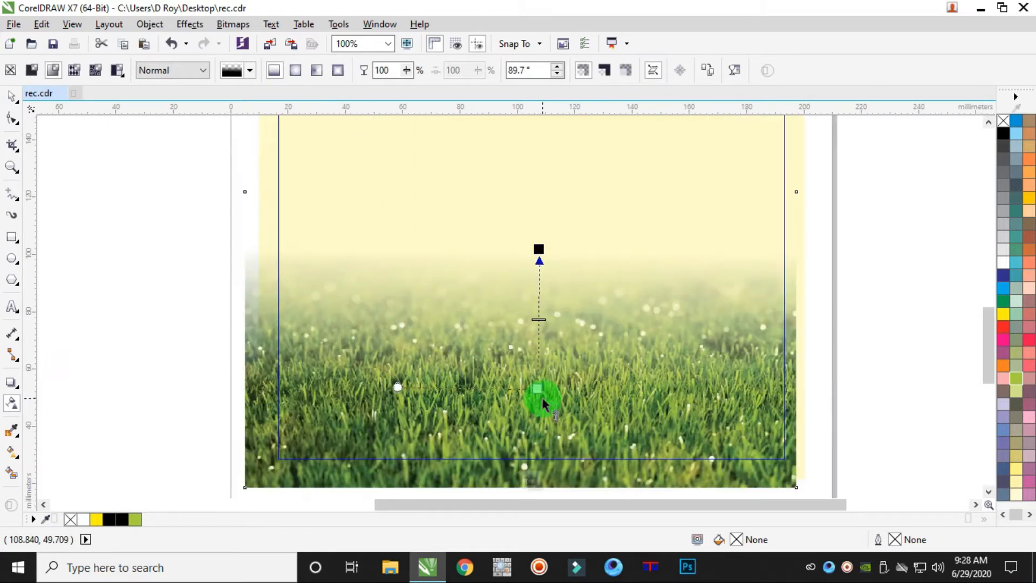
pyautogui.moveTo(539, 249); pyautogui.dragTo(537, 268)
pyautogui.click(12, 98)
pyautogui.keyDown('ctrl'); pyautogui.click(935, 220); pyautogui.keyUp('ctrl')
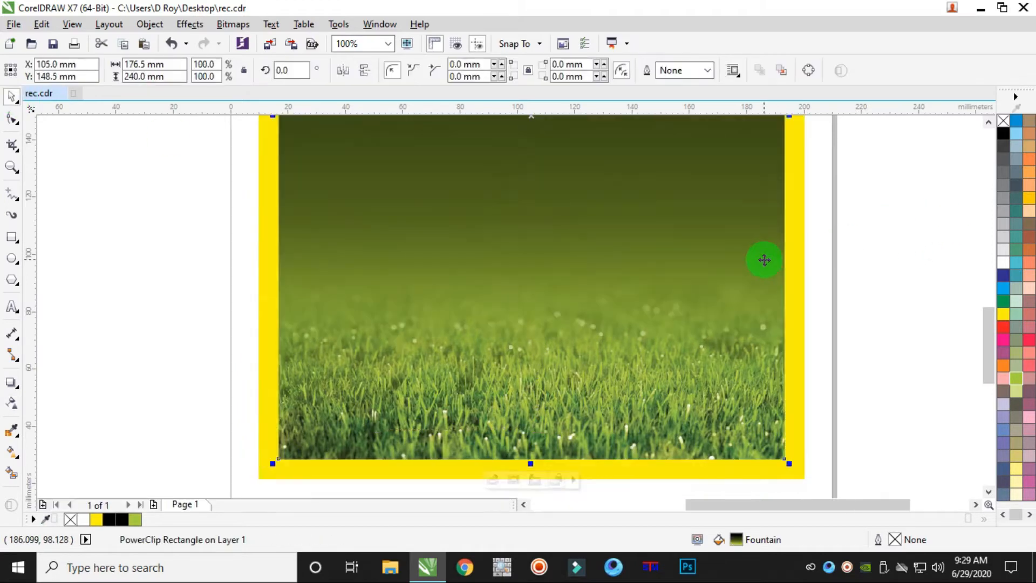
pyautogui.scroll(-2, 765, 260)
pyautogui.click(825, 231)
# Add two intermediate nodes to the background gradient, with the upper one at 44%, and colour that upper node pale yellow
pyautogui.scroll(2, 743, 150)
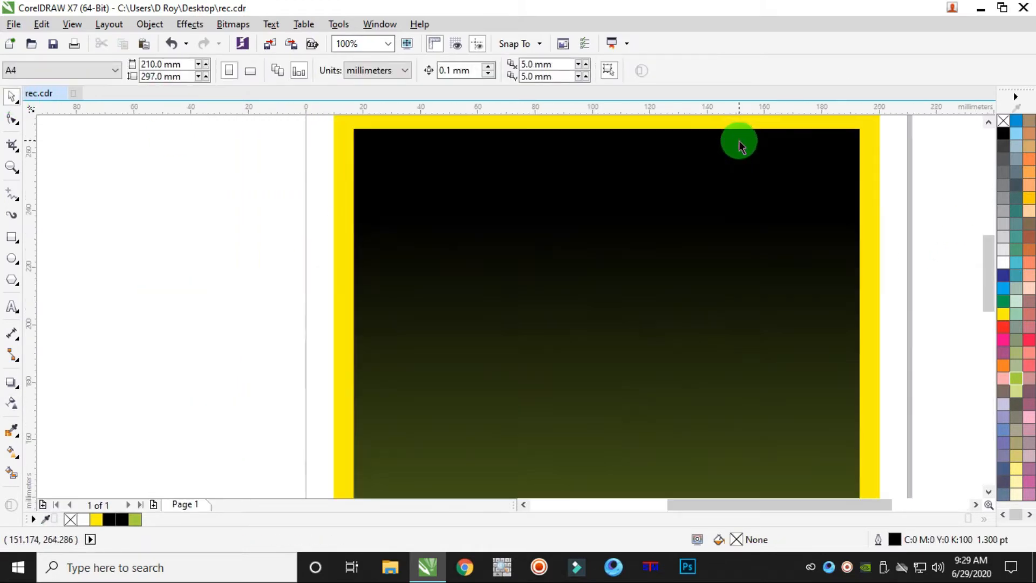
pyautogui.scroll(-2, 766, 192)
pyautogui.scroll(1, 762, 248)
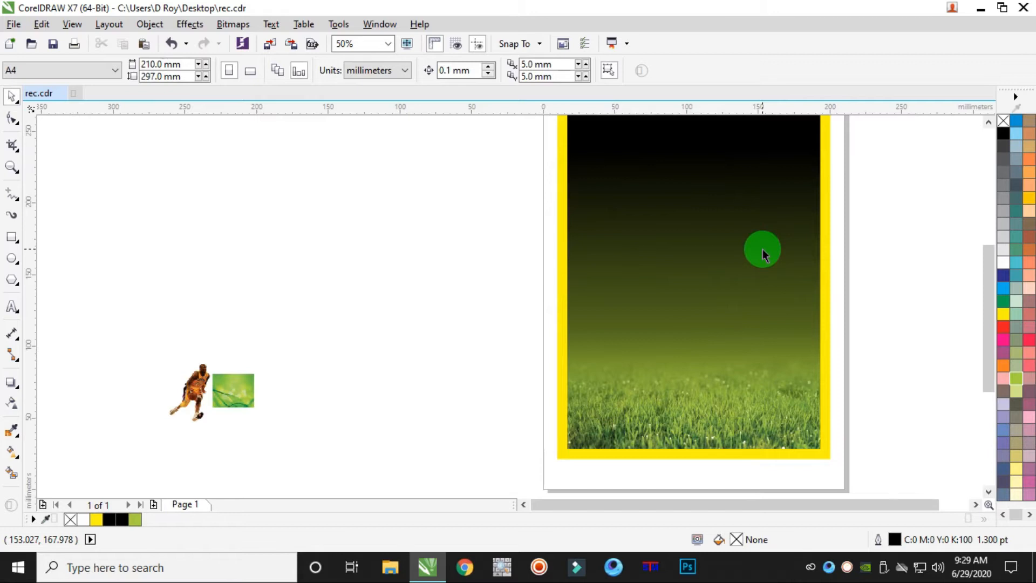
pyautogui.scroll(-1, 763, 248)
pyautogui.click(780, 232)
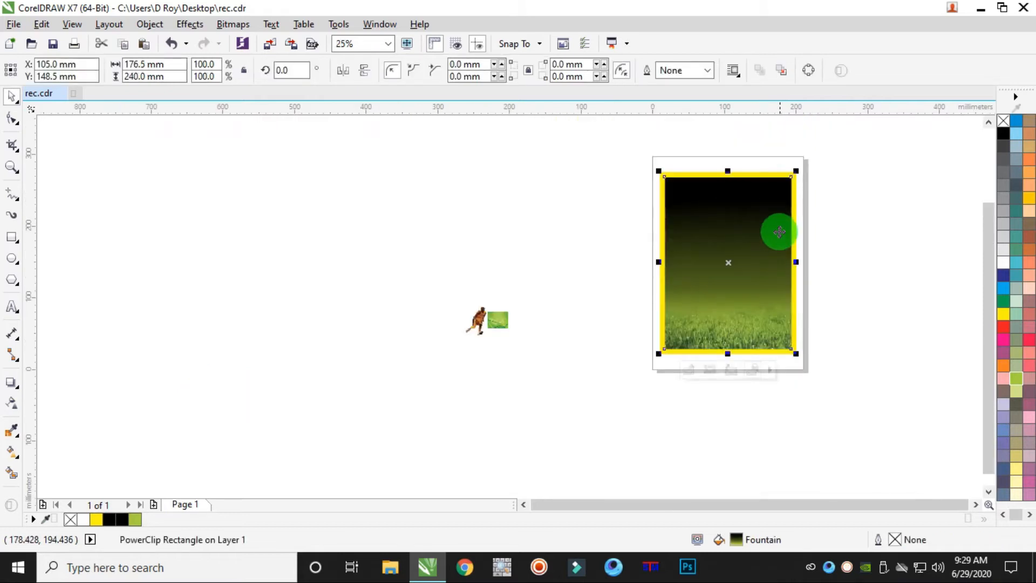
pyautogui.click(12, 451)
pyautogui.scroll(1, 745, 269)
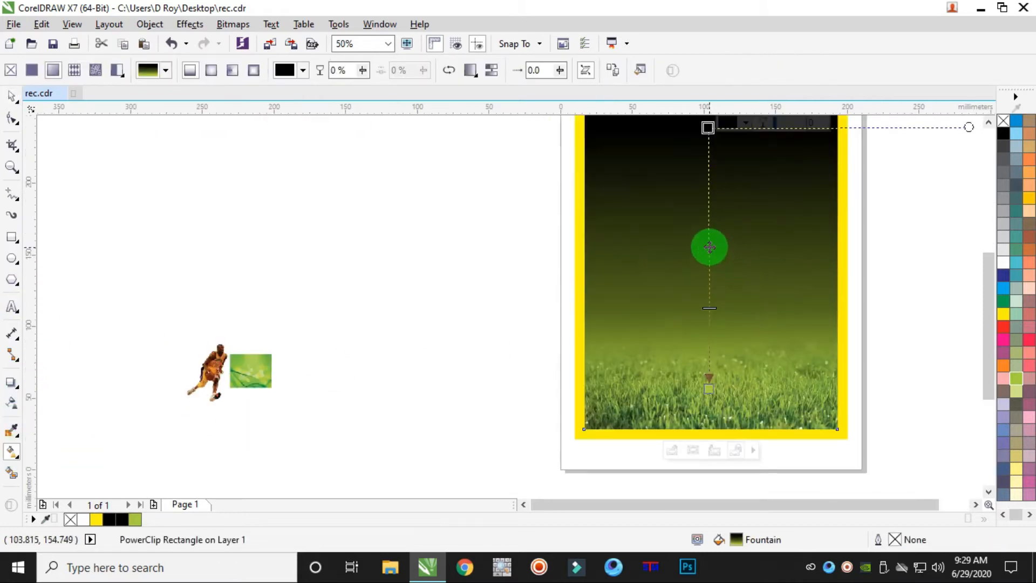
pyautogui.doubleClick(709, 240)
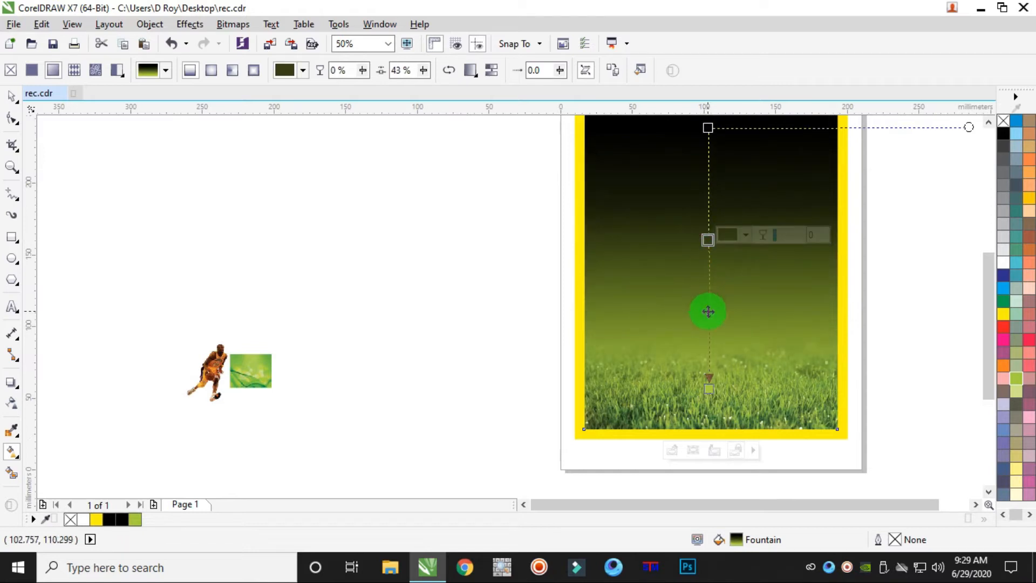
pyautogui.doubleClick(710, 301)
pyautogui.moveTo(710, 300); pyautogui.dragTo(710, 313)
pyautogui.moveTo(709, 240); pyautogui.dragTo(708, 243)
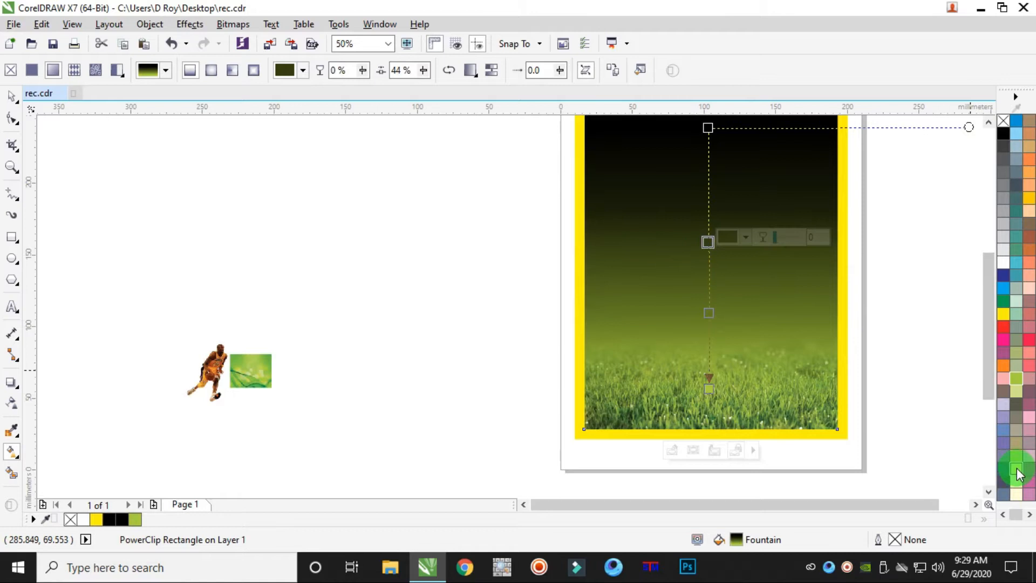
pyautogui.click(1017, 469)
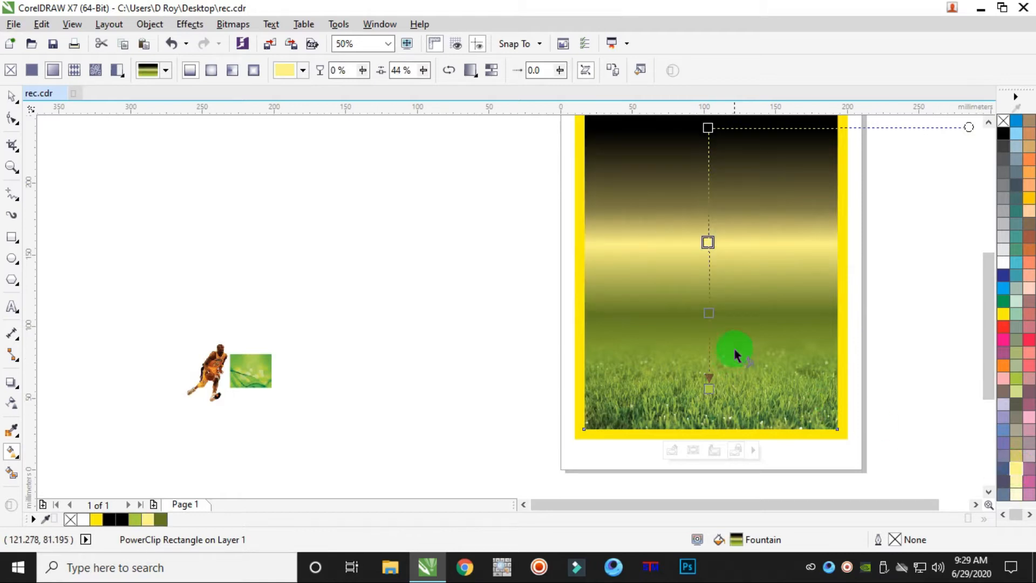
# Recolour the background gradient's intermediate nodes and end colour in light greens, and shift the upper intermediate node to 56%
pyautogui.click(1017, 385)
pyautogui.moveTo(709, 313); pyautogui.dragTo(710, 331)
pyautogui.click(1020, 391)
pyautogui.moveTo(1014, 397); pyautogui.dragTo(710, 387)
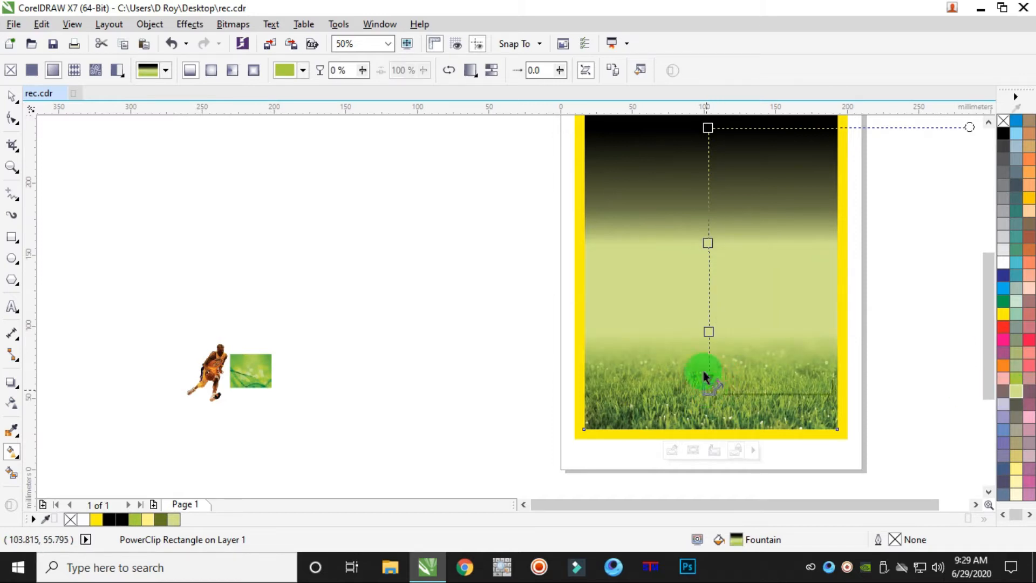
pyautogui.doubleClick(709, 274)
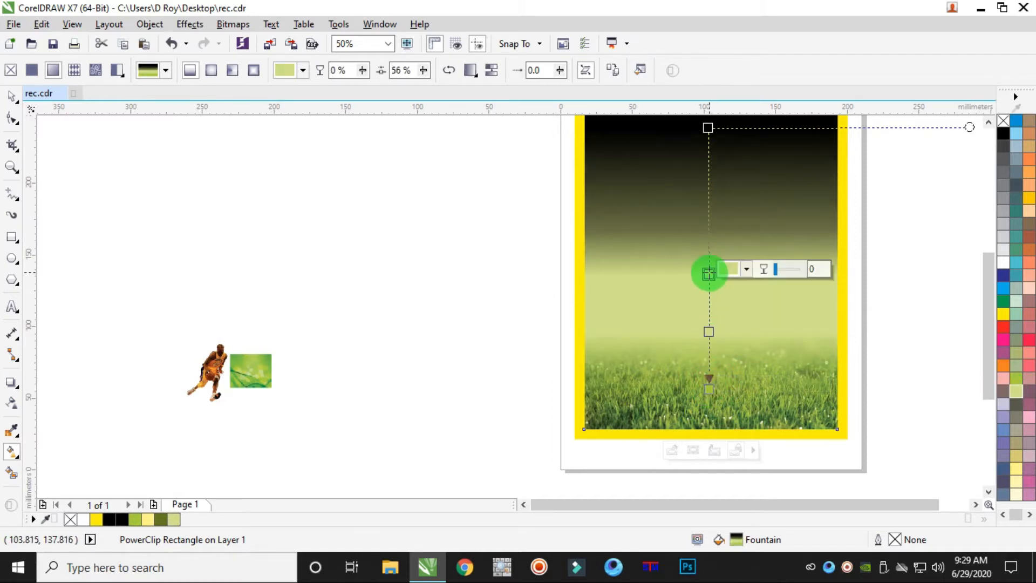
# Add a bright green node at 29% of the gradient and extend the gradient's end to the rectangle's lower edge
pyautogui.moveTo(709, 127); pyautogui.dragTo(713, 121)
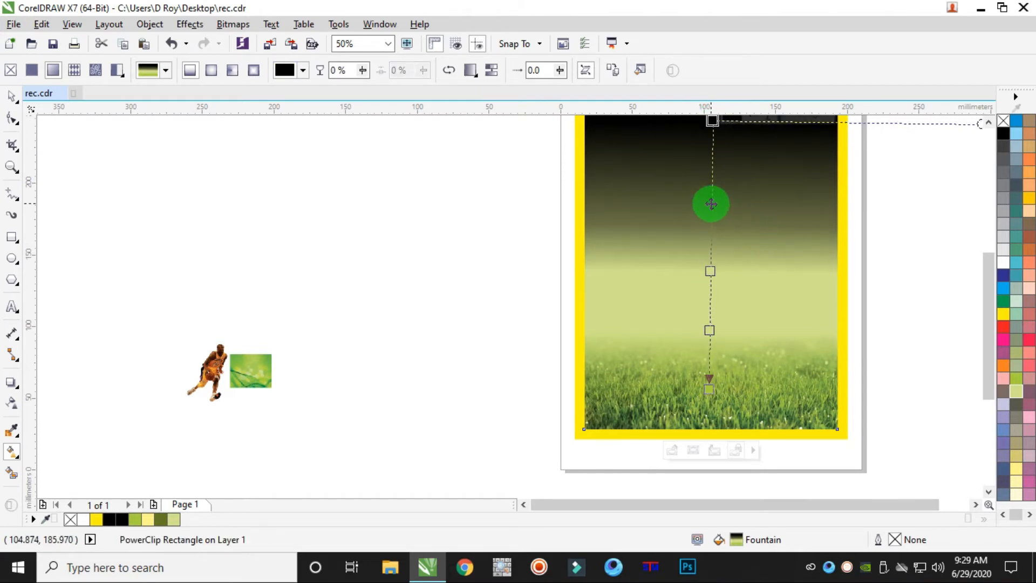
pyautogui.doubleClick(711, 199)
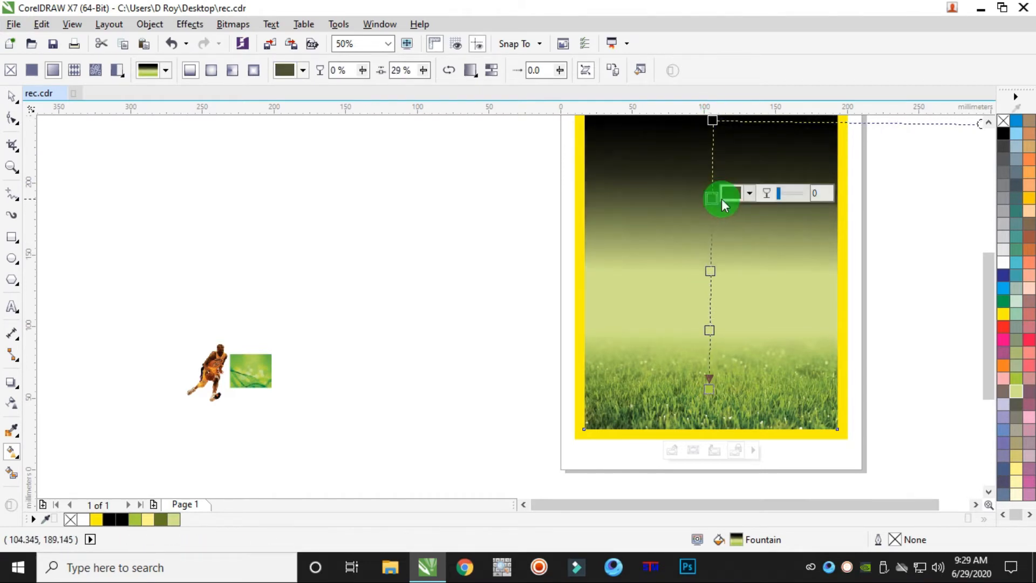
pyautogui.click(1017, 381)
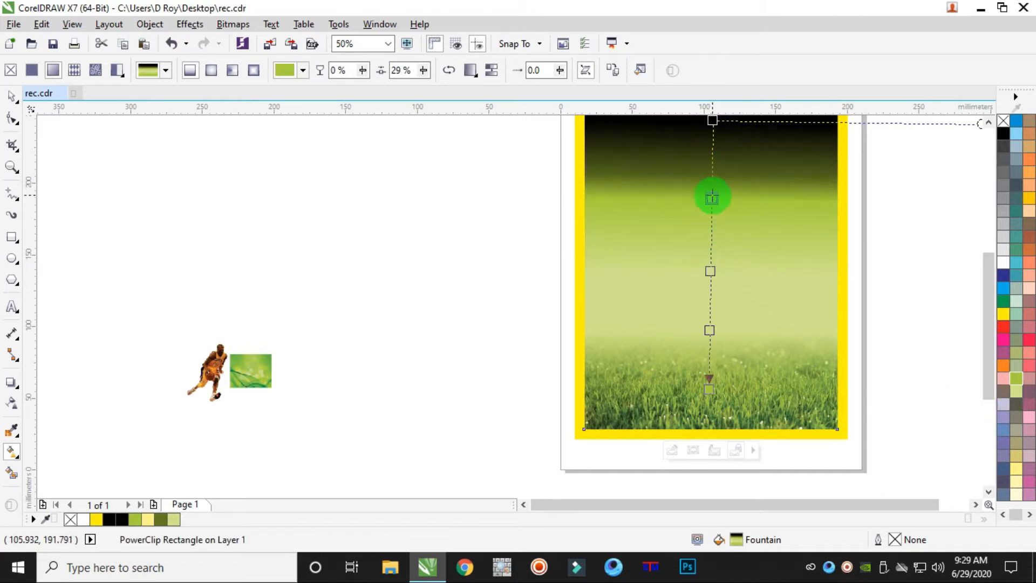
pyautogui.moveTo(712, 198); pyautogui.dragTo(711, 430)
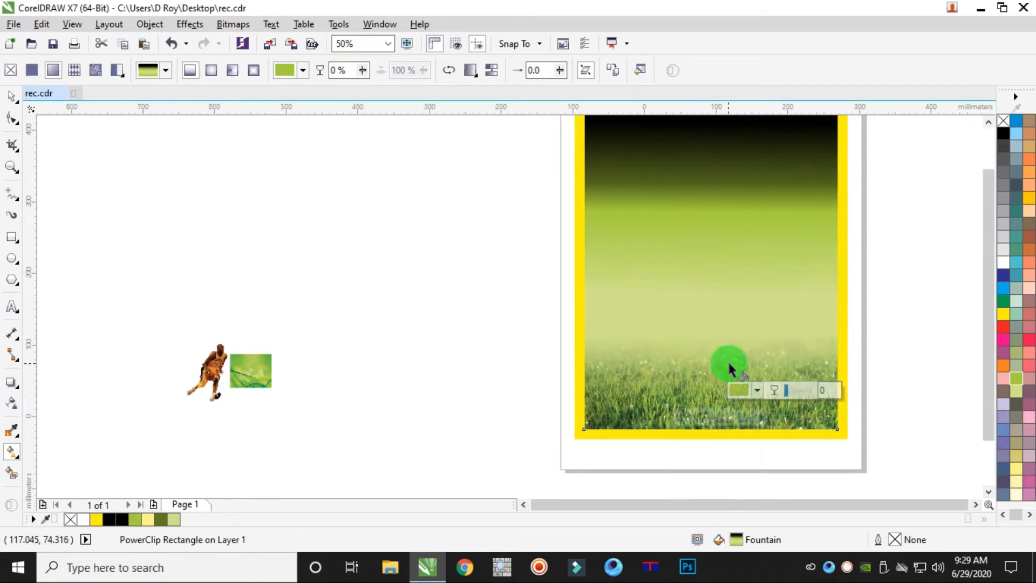
# Shift the bright green gradient node down to about 43% and add a darker green node at 30%
pyautogui.scroll(-2, 723, 363)
pyautogui.click(717, 349)
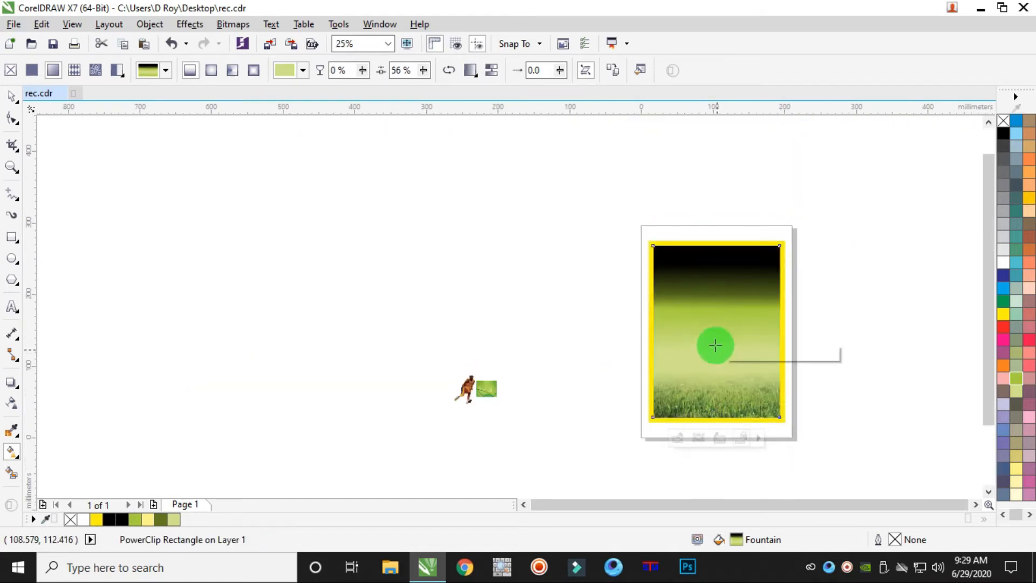
pyautogui.scroll(3, 718, 351)
pyautogui.moveTo(724, 261); pyautogui.dragTo(725, 345)
pyautogui.moveTo(725, 278); pyautogui.dragTo(725, 266)
pyautogui.scroll(-1, 735, 278)
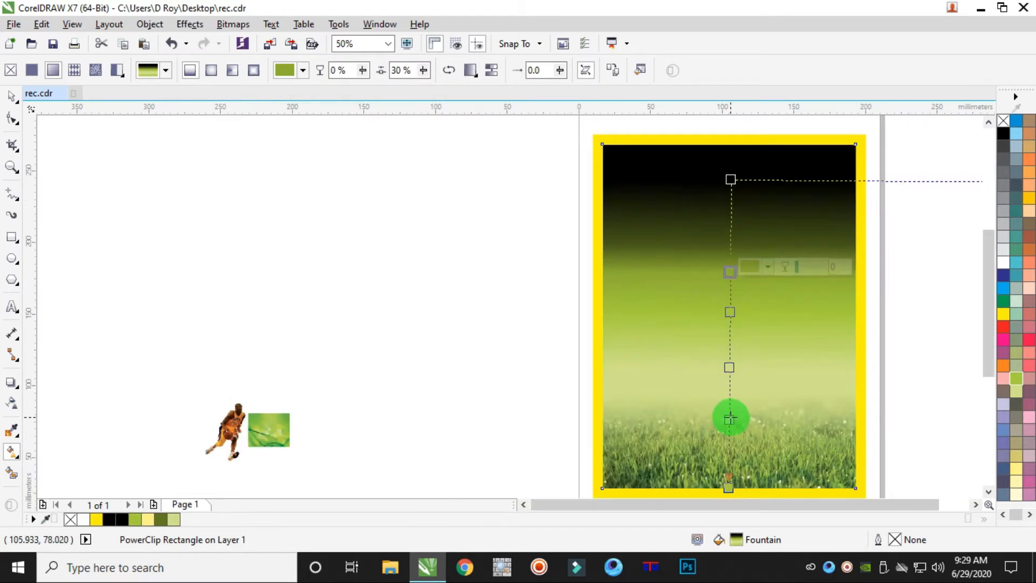
# Fine-tune the gradient's lowest intermediate node, lower its black start point slightly, and deselect the rectangle
pyautogui.moveTo(730, 418); pyautogui.dragTo(729, 414)
pyautogui.moveTo(729, 489)
pyautogui.mouseDown()
pyautogui.moveTo(732, 480)
pyautogui.moveTo(729, 488)
pyautogui.mouseUp()
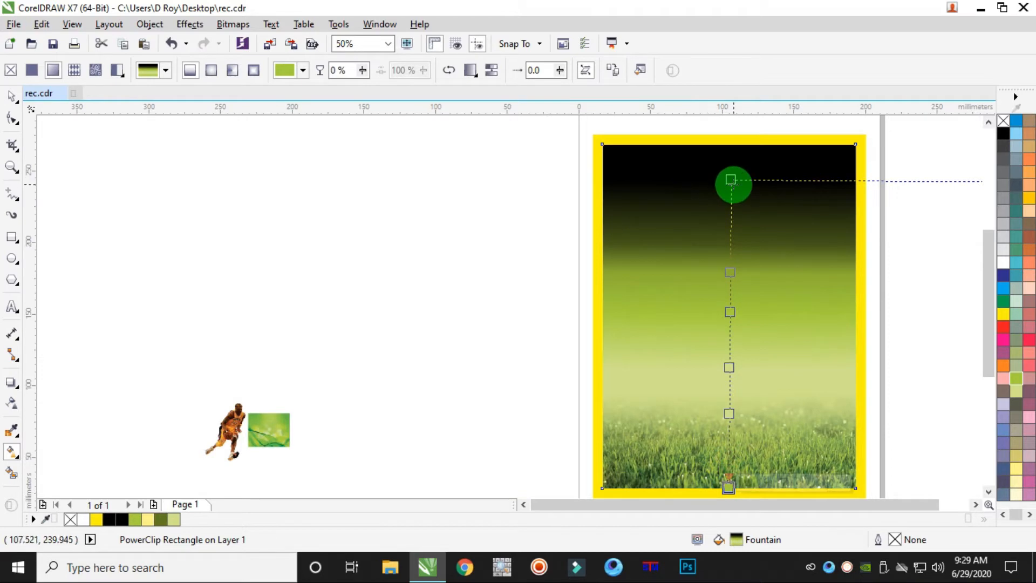
pyautogui.moveTo(731, 179); pyautogui.dragTo(728, 187)
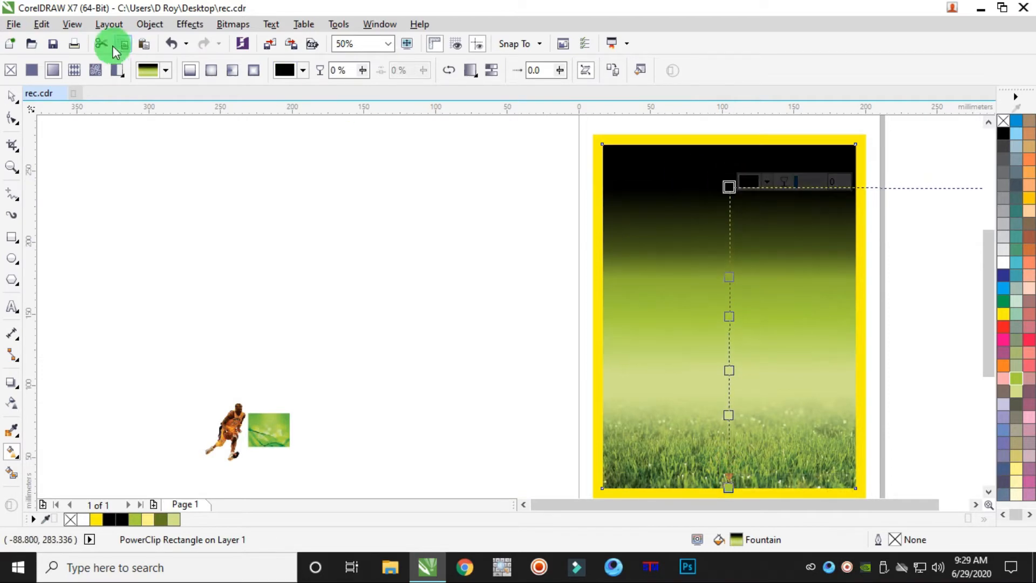
pyautogui.click(12, 99)
pyautogui.click(338, 185)
# Enlarge the green nature background image to about 222 × 180 mm and move it beside the poster
pyautogui.scroll(3, 766, 277)
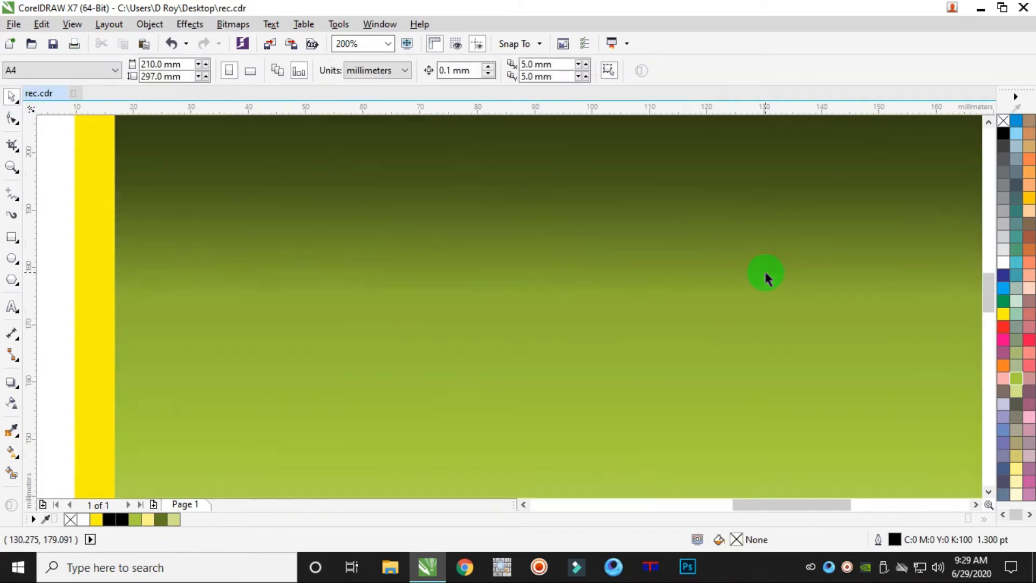
pyautogui.scroll(-5, 764, 268)
pyautogui.scroll(-2, 802, 277)
pyautogui.scroll(1, 803, 276)
pyautogui.moveTo(487, 347); pyautogui.dragTo(678, 398)
pyautogui.moveTo(621, 329); pyautogui.dragTo(530, 289)
pyautogui.scroll(1, 702, 328)
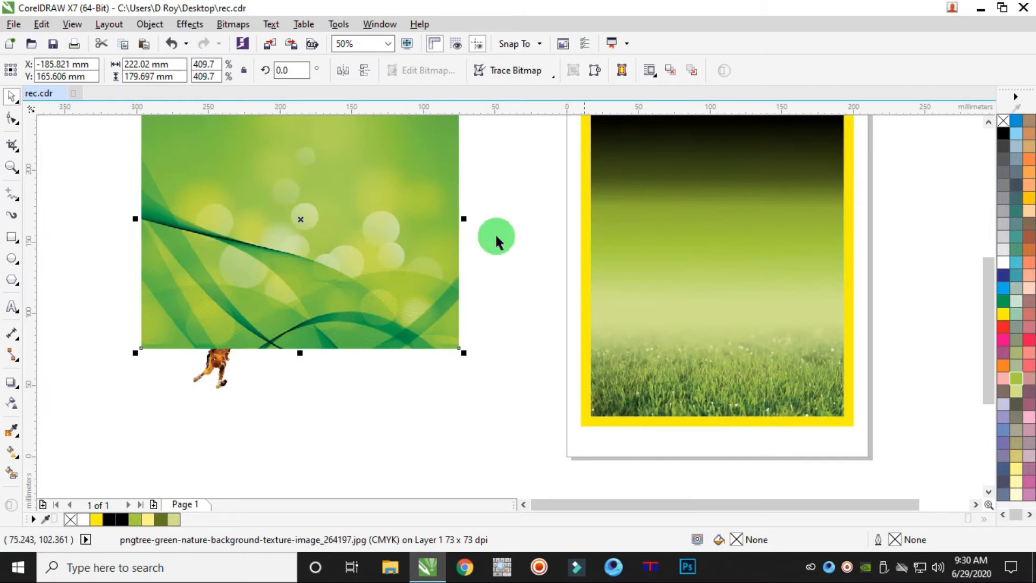
# PowerClip the green nature image inside the gradient rectangle and position it over the lower part of the poster
pyautogui.click(150, 24)
pyautogui.moveTo(216, 157)
pyautogui.click(416, 158)
pyautogui.click(707, 226)
pyautogui.moveTo(856, 289); pyautogui.dragTo(857, 301)
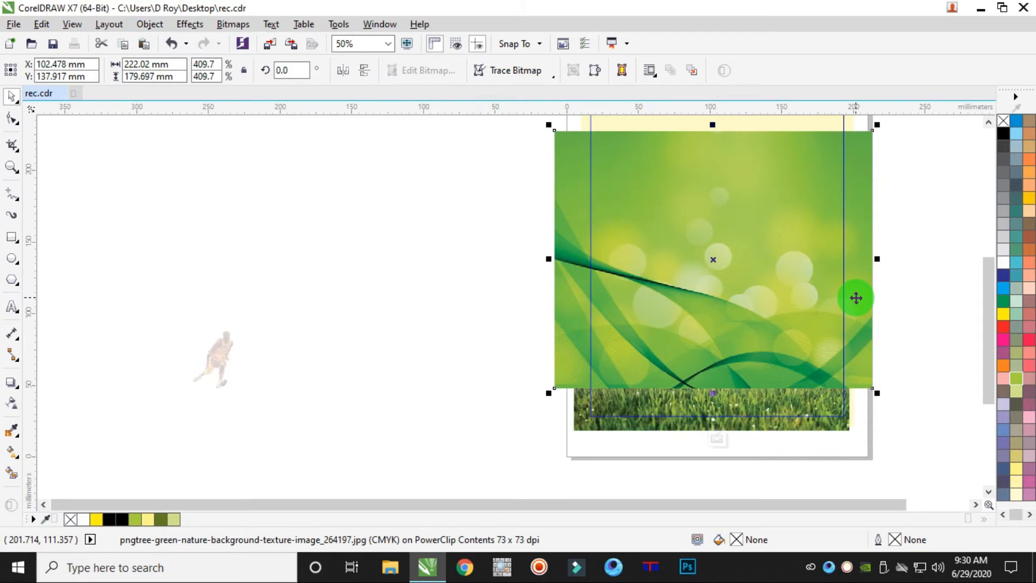
pyautogui.click(941, 204)
pyautogui.moveTo(867, 238); pyautogui.dragTo(862, 215)
# Fade the green nature image's upper part with a linear transparency at about 88.7°
pyautogui.click(11, 403)
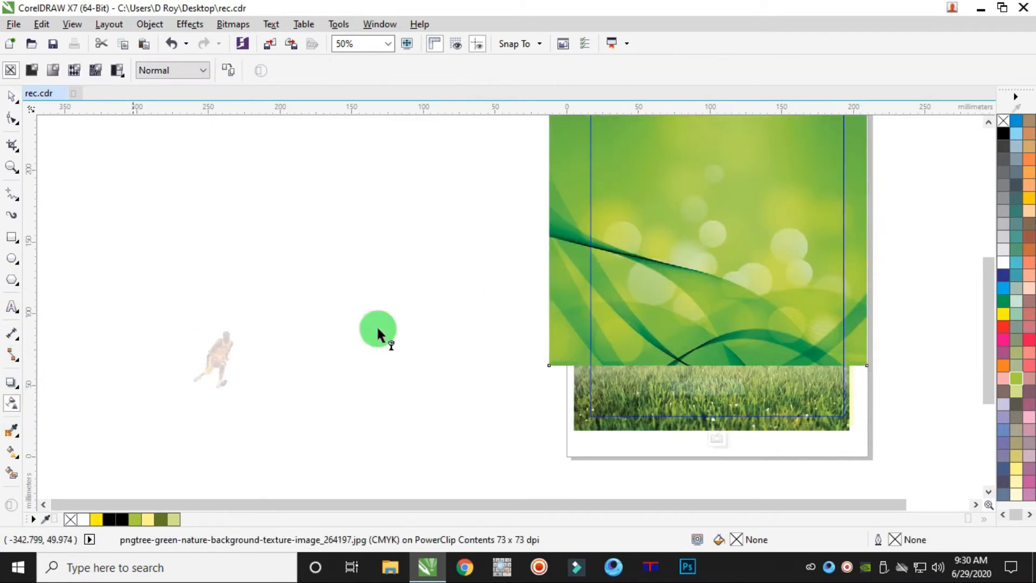
pyautogui.scroll(-2, 508, 302)
pyautogui.scroll(2, 620, 300)
pyautogui.moveTo(622, 302); pyautogui.dragTo(626, 221)
pyautogui.moveTo(625, 329); pyautogui.dragTo(626, 358)
pyautogui.moveTo(629, 222); pyautogui.dragTo(629, 251)
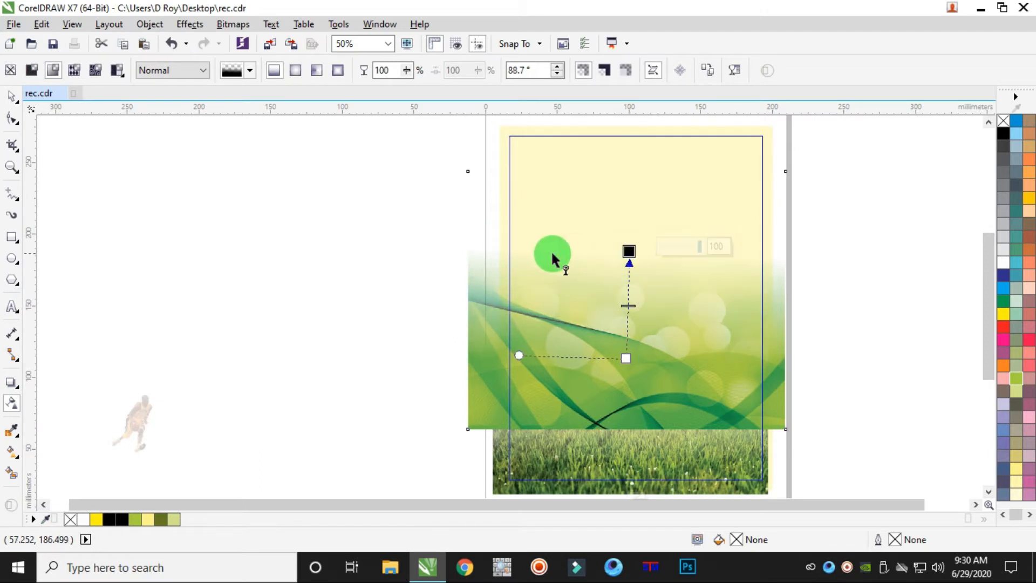
pyautogui.click(12, 96)
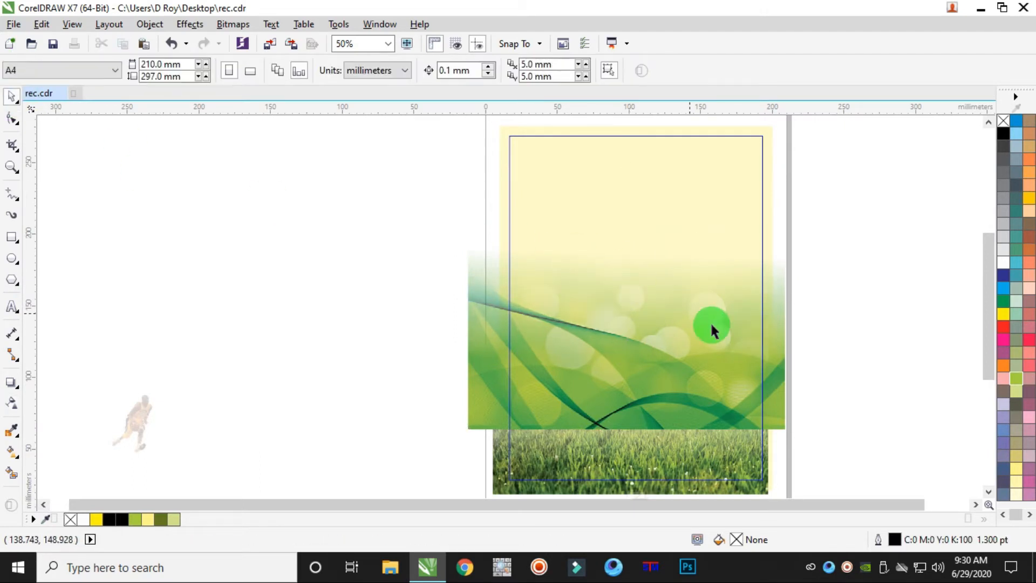
# Send the green nature image to the back of the layer, behind the grass, and finish editing the PowerClip contents
pyautogui.rightClick(779, 325)
pyautogui.moveTo(834, 401)
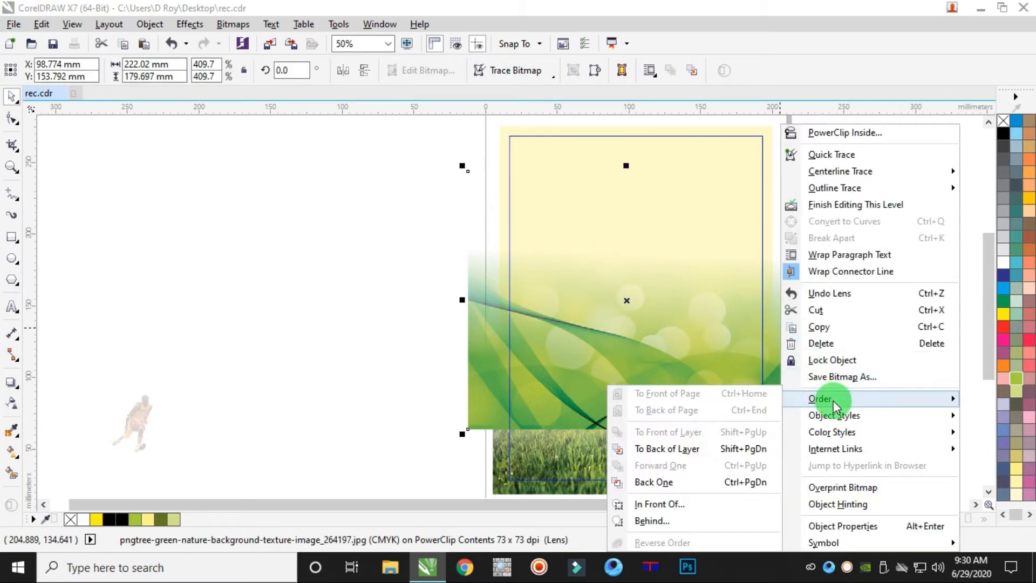
pyautogui.click(675, 449)
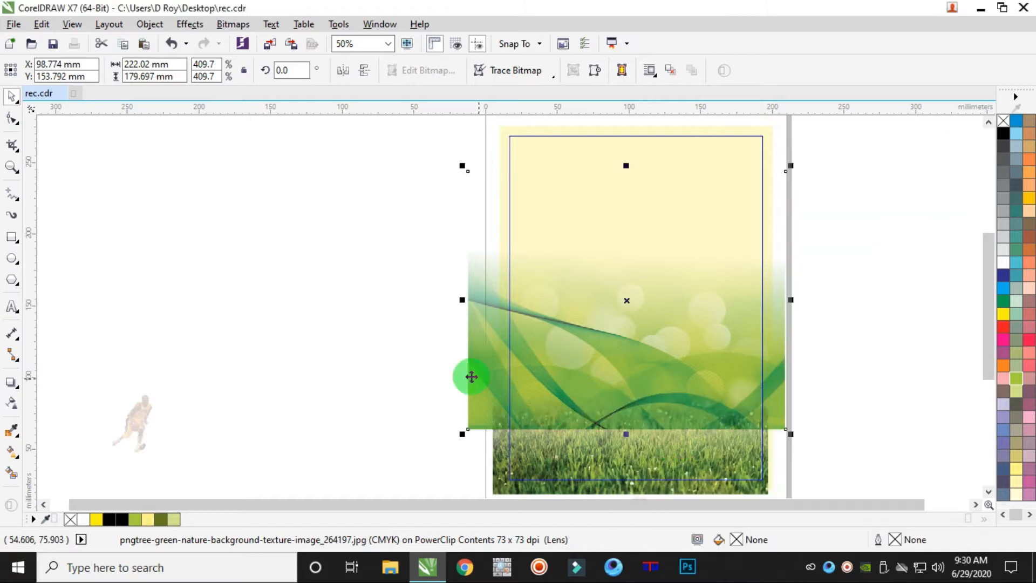
pyautogui.click(335, 291)
pyautogui.moveTo(746, 454); pyautogui.dragTo(792, 456)
pyautogui.hotkey('ctrl', 'z')
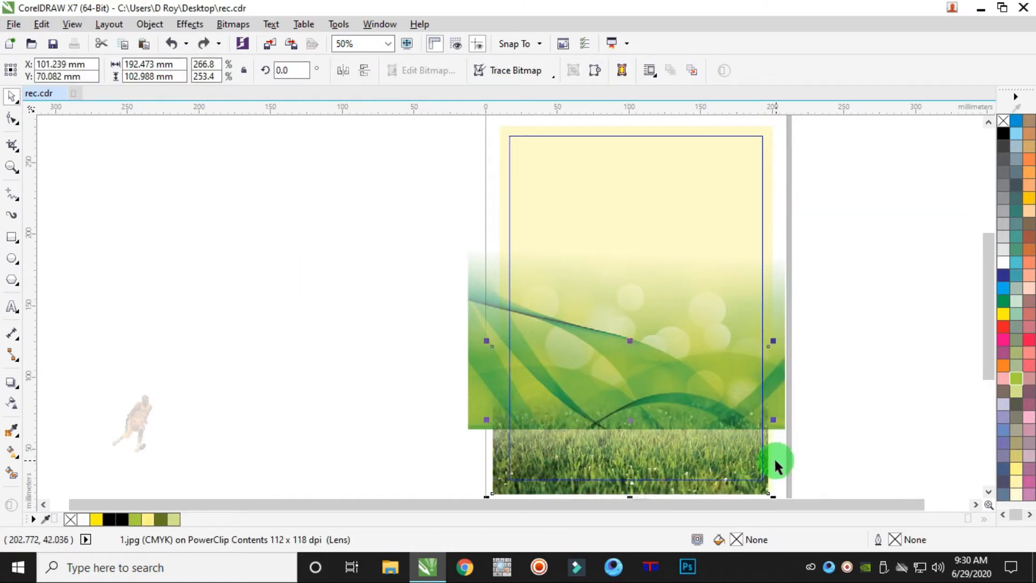
pyautogui.keyDown('ctrl'); pyautogui.click(909, 303); pyautogui.keyUp('ctrl')
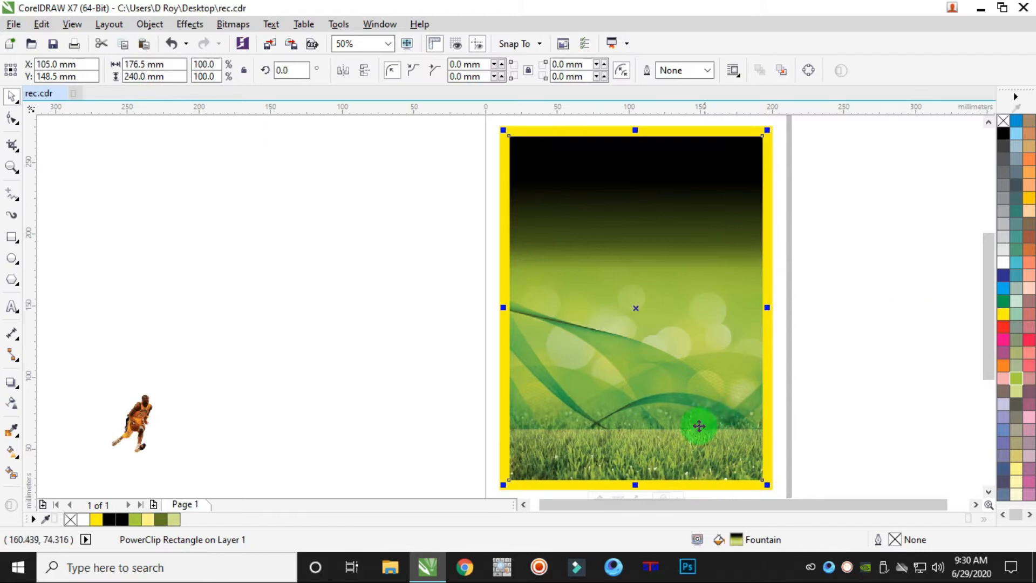
# Reopen the gradient rectangle's PowerClip contents for editing
pyautogui.scroll(4, 699, 426)
pyautogui.press('Escape')
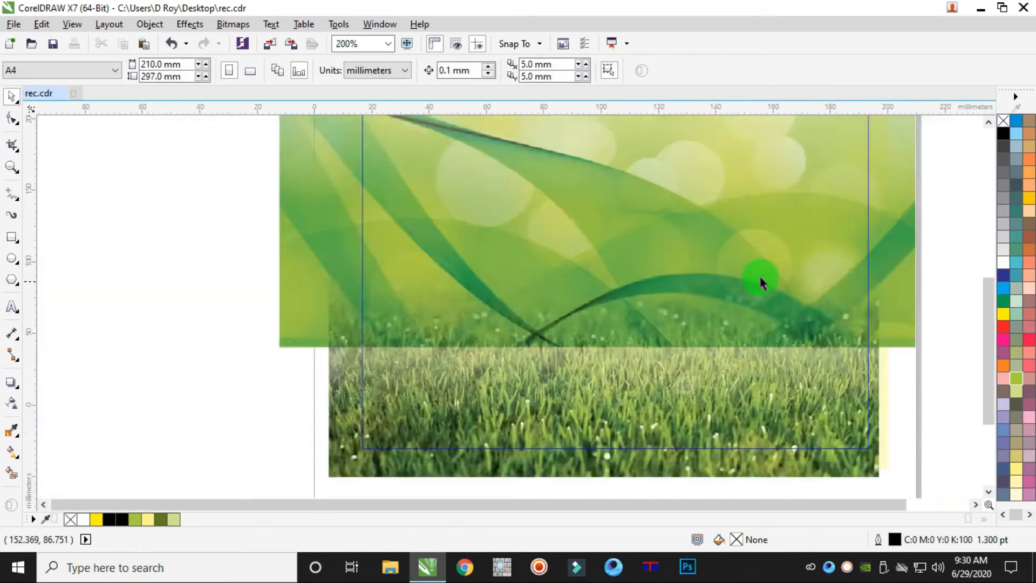
pyautogui.scroll(-4, 762, 281)
pyautogui.click(699, 197)
pyautogui.click(494, 288)
pyautogui.moveTo(573, 256); pyautogui.dragTo(486, 255)
pyautogui.hotkey('ctrl', 'z')
pyautogui.rightClick(489, 255)
pyautogui.click(501, 218)
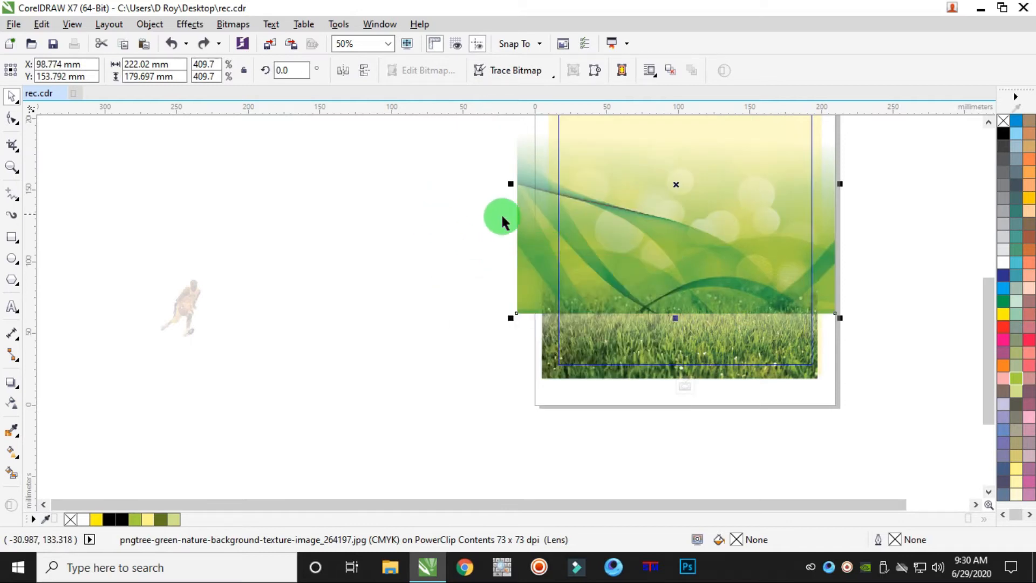
pyautogui.rightClick(532, 232)
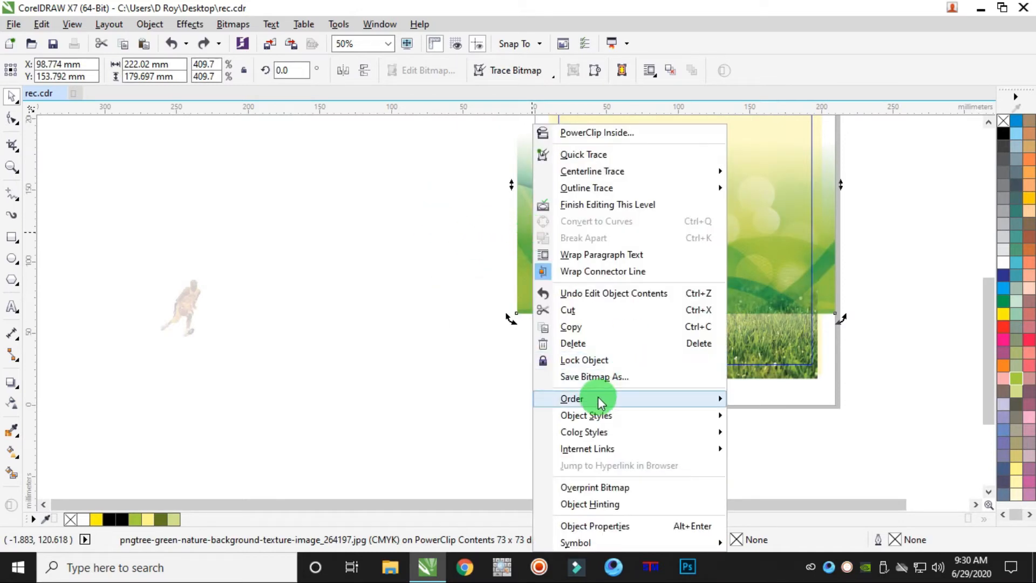
pyautogui.moveTo(596, 399)
pyautogui.click(275, 254)
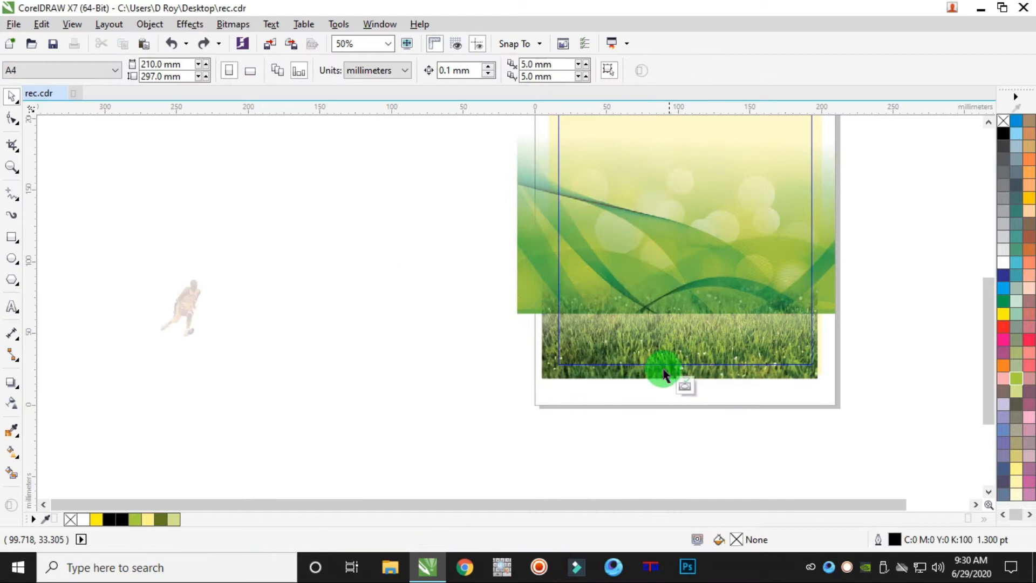
pyautogui.click(553, 381)
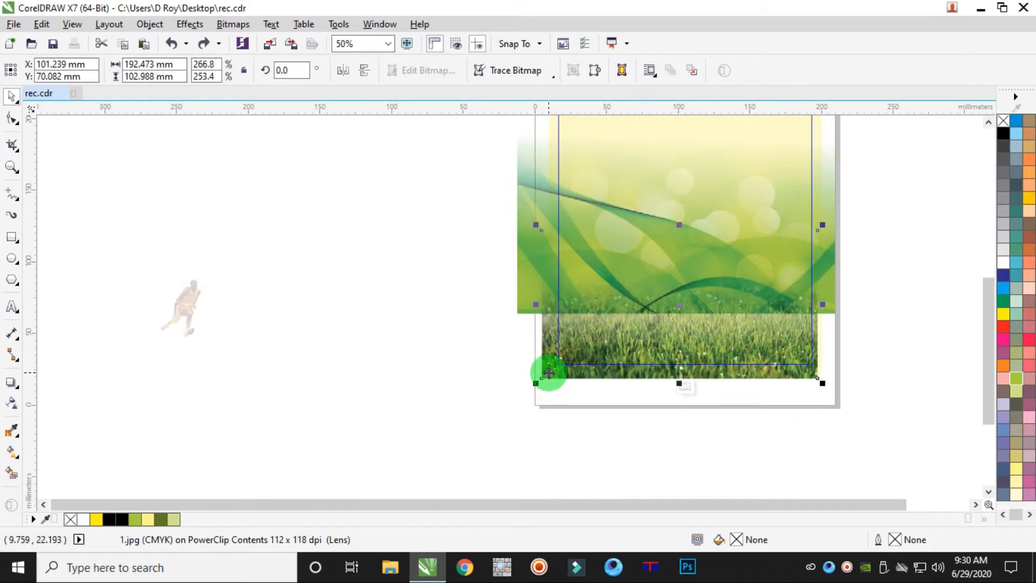
pyautogui.rightClick(549, 373)
pyautogui.moveTo(596, 399)
pyautogui.click(346, 274)
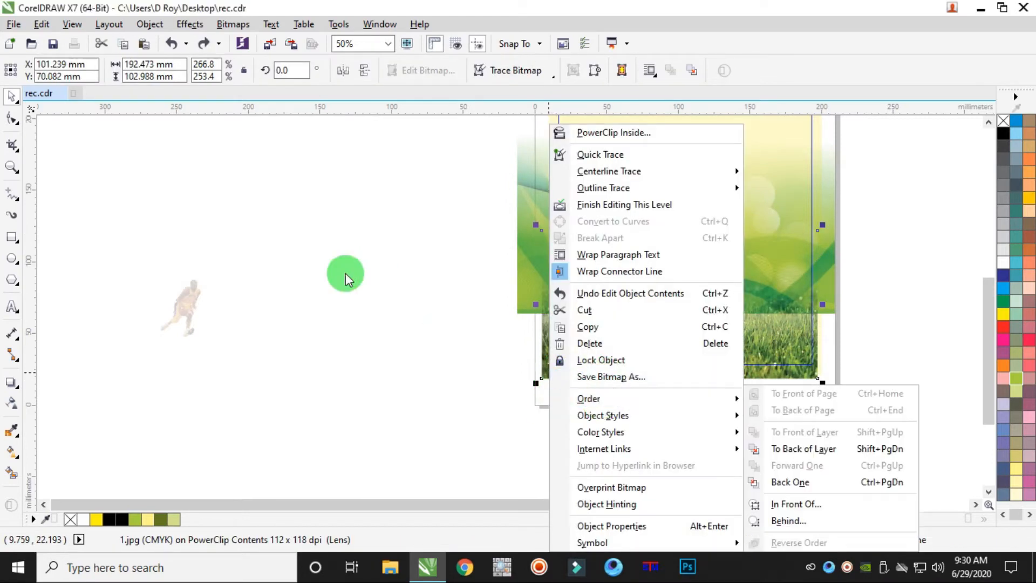
# Move the green nature image lower so its bottom edge sits behind the grass, and finish editing the PowerClip contents
pyautogui.click(935, 224)
pyautogui.moveTo(835, 286); pyautogui.dragTo(826, 335)
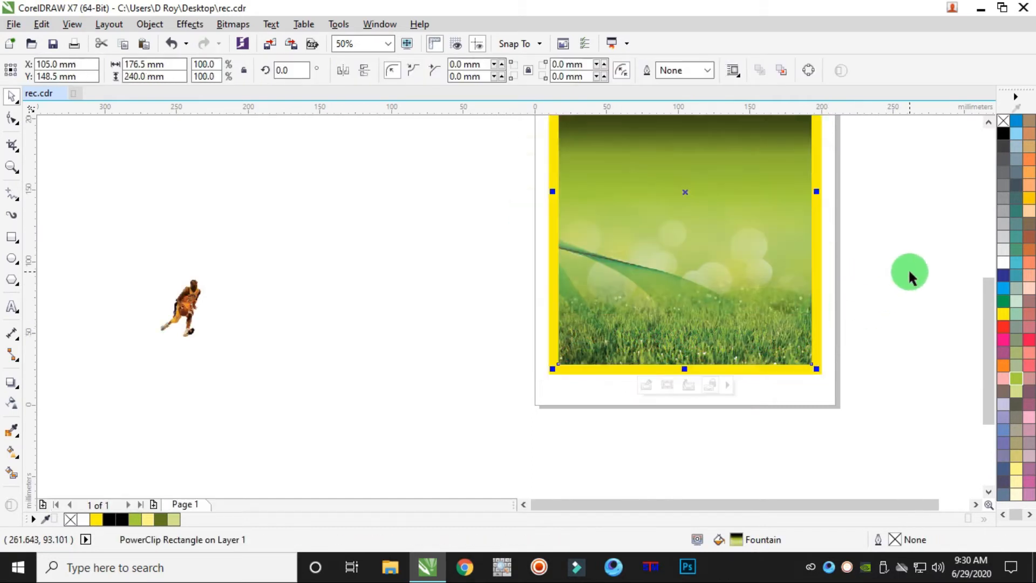
pyautogui.scroll(1, 794, 313)
pyautogui.scroll(-2, 794, 310)
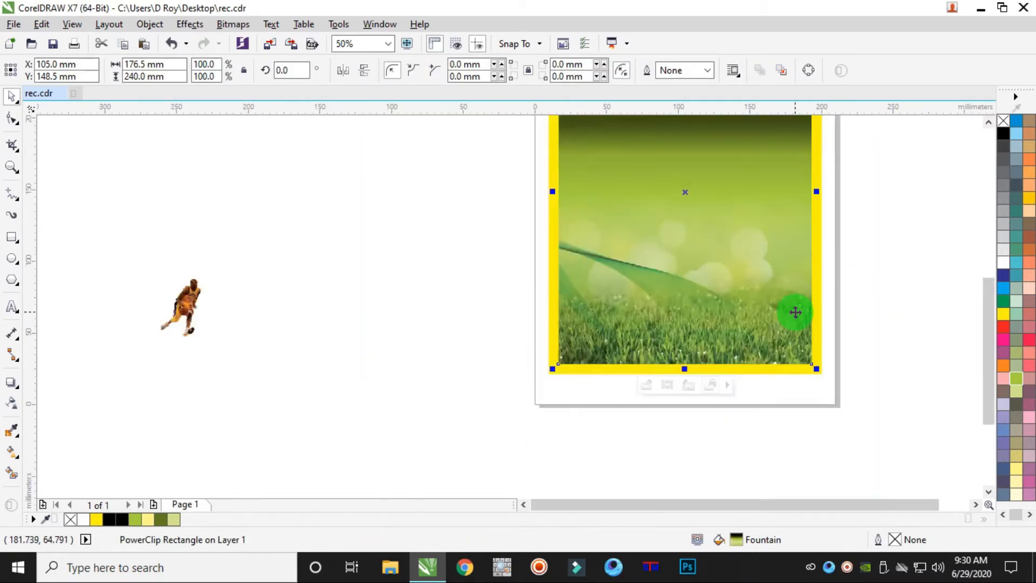
# Reopen the PowerClip contents, nudge the green nature image slightly upward, and finish editing
pyautogui.scroll(1, 807, 274)
pyautogui.keyDown('ctrl'); pyautogui.click(763, 242); pyautogui.keyUp('ctrl')
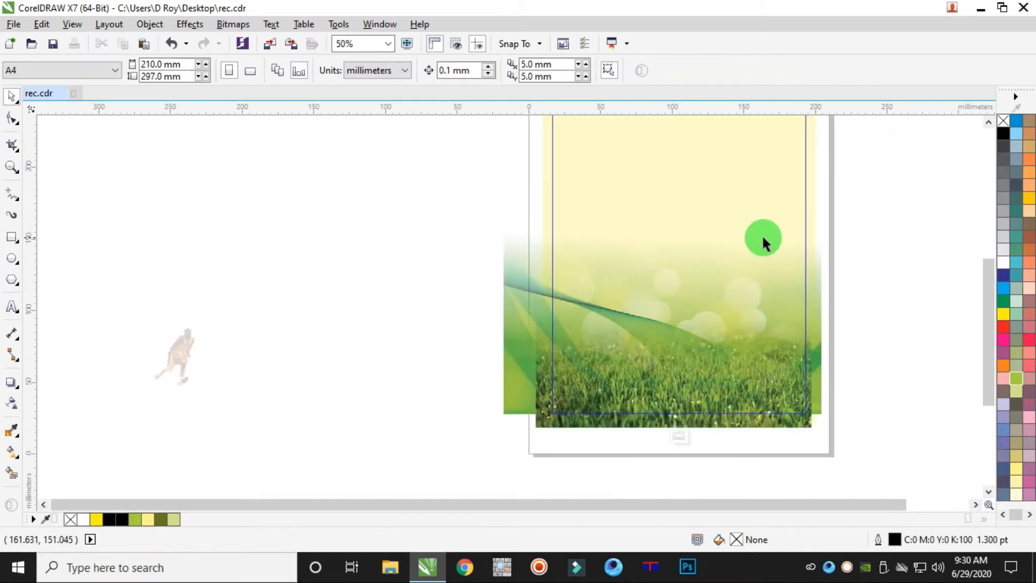
pyautogui.click(826, 316)
pyautogui.scroll(-1, 821, 308)
pyautogui.moveTo(744, 228); pyautogui.dragTo(765, 216)
pyautogui.scroll(2, 805, 252)
pyautogui.scroll(-2, 809, 247)
pyautogui.click(780, 201)
pyautogui.scroll(2, 785, 235)
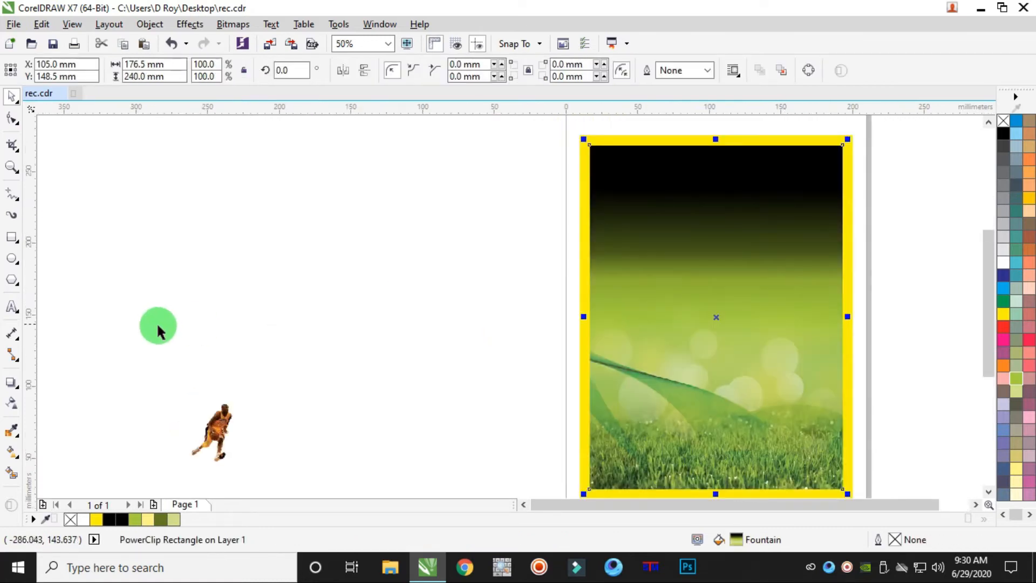
# Remove the 30% node from the background gradient, raise its black start point, and deselect the rectangle
pyautogui.click(18, 462)
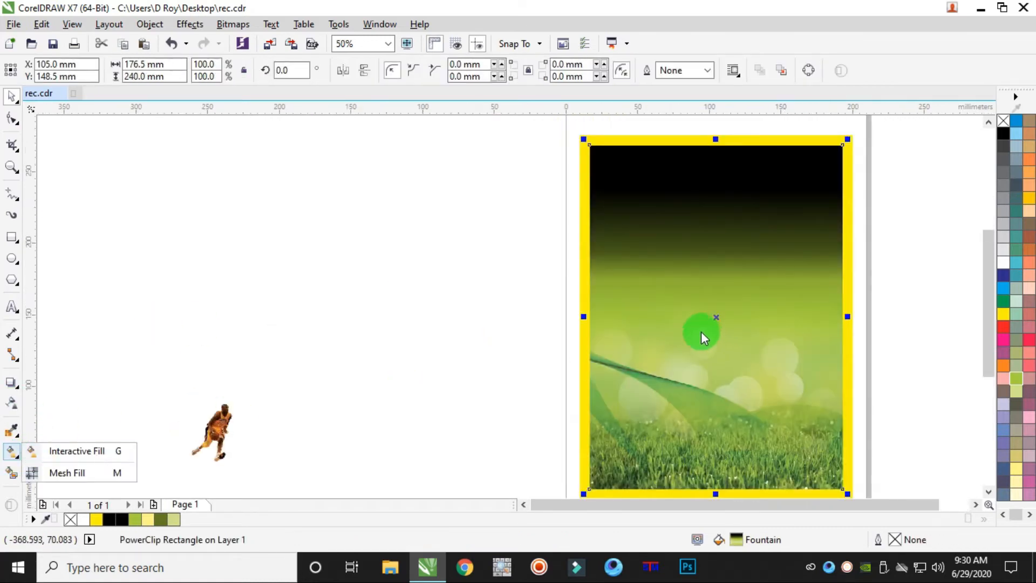
pyautogui.click(70, 451)
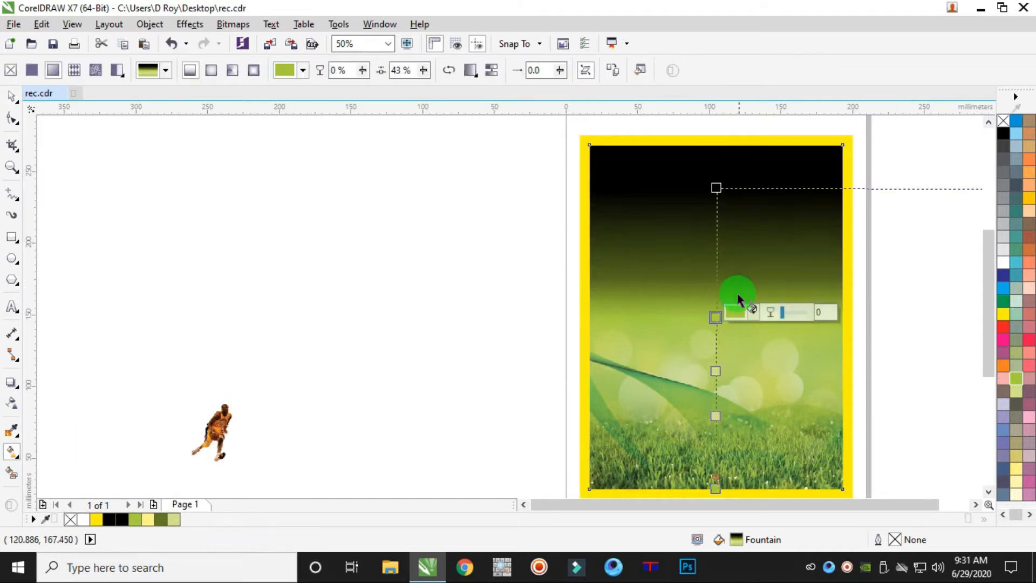
pyautogui.moveTo(717, 188); pyautogui.dragTo(717, 168)
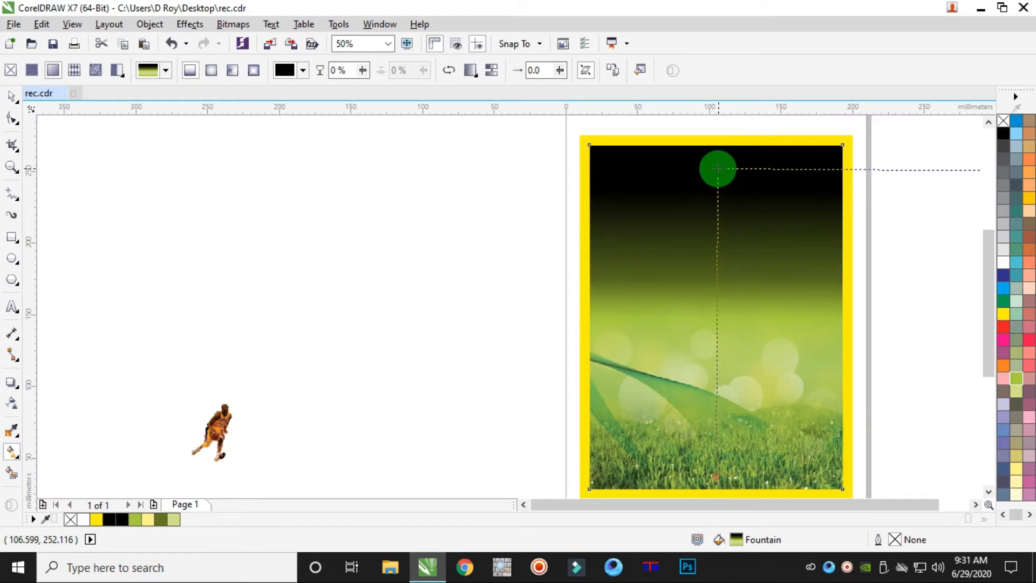
pyautogui.click(13, 99)
pyautogui.click(386, 238)
pyautogui.scroll(-2, 386, 238)
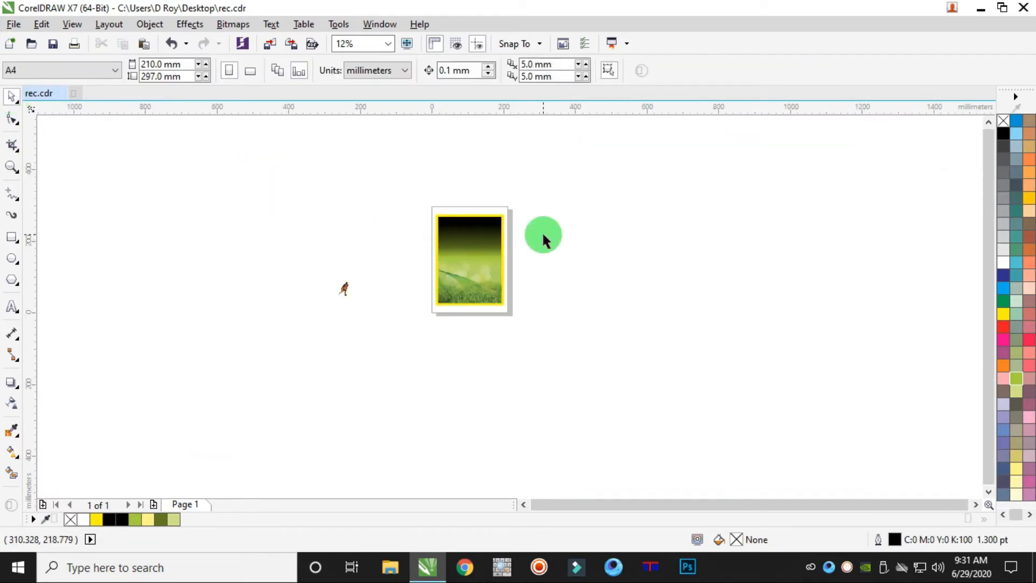
pyautogui.scroll(2, 458, 246)
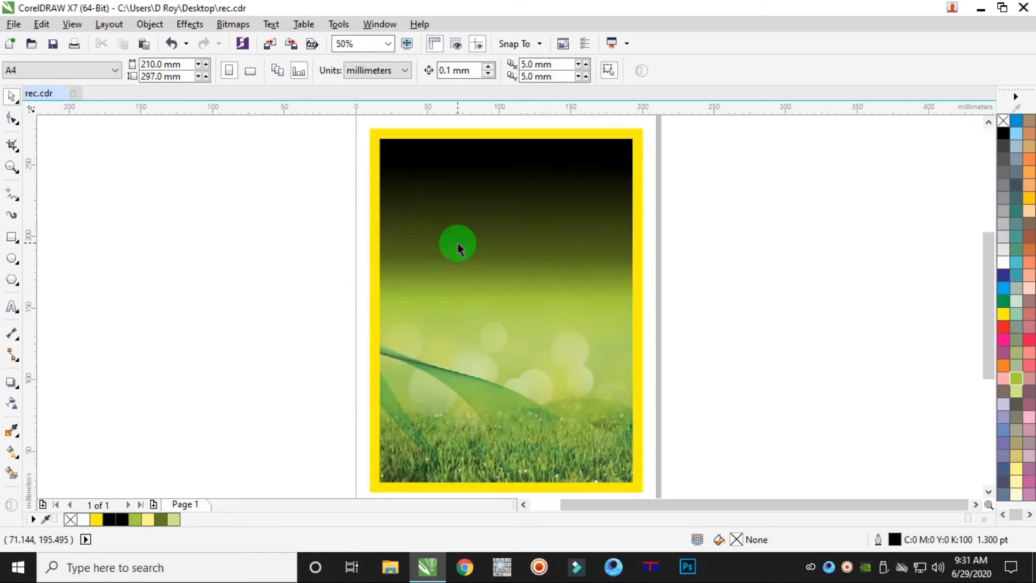
# Add the artistic text "SPORTS" above the poster and set its font to Genghis Khan
pyautogui.scroll(-3, 457, 245)
pyautogui.scroll(1, 451, 233)
pyautogui.scroll(3, 479, 224)
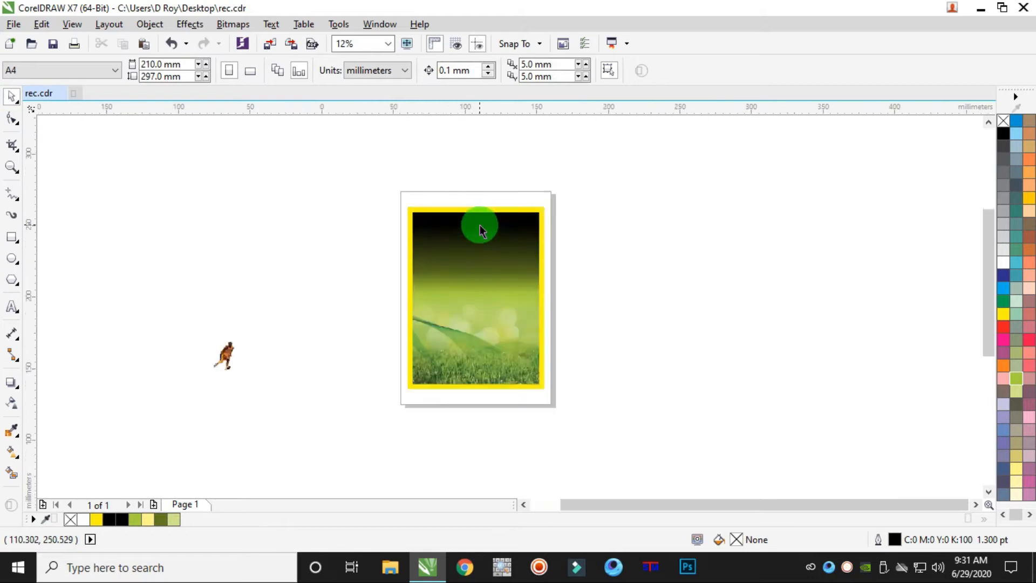
pyautogui.click(12, 309)
pyautogui.click(335, 242)
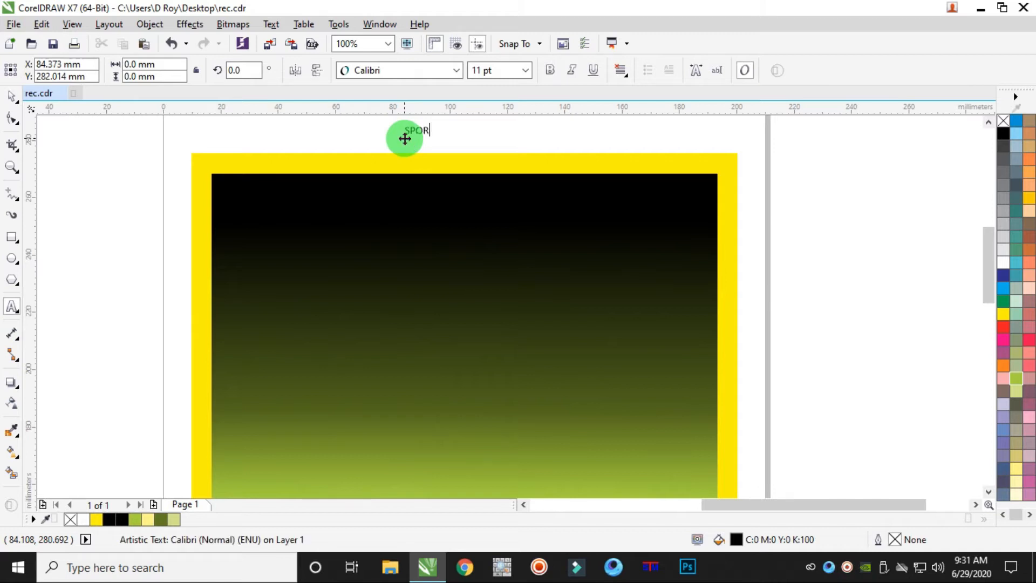
pyautogui.click(11, 98)
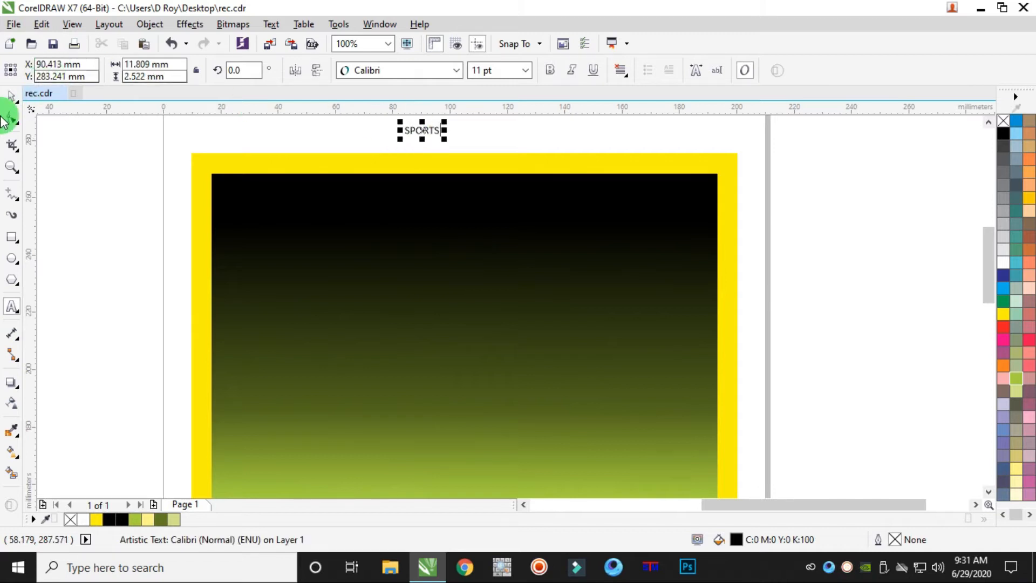
pyautogui.click(432, 72)
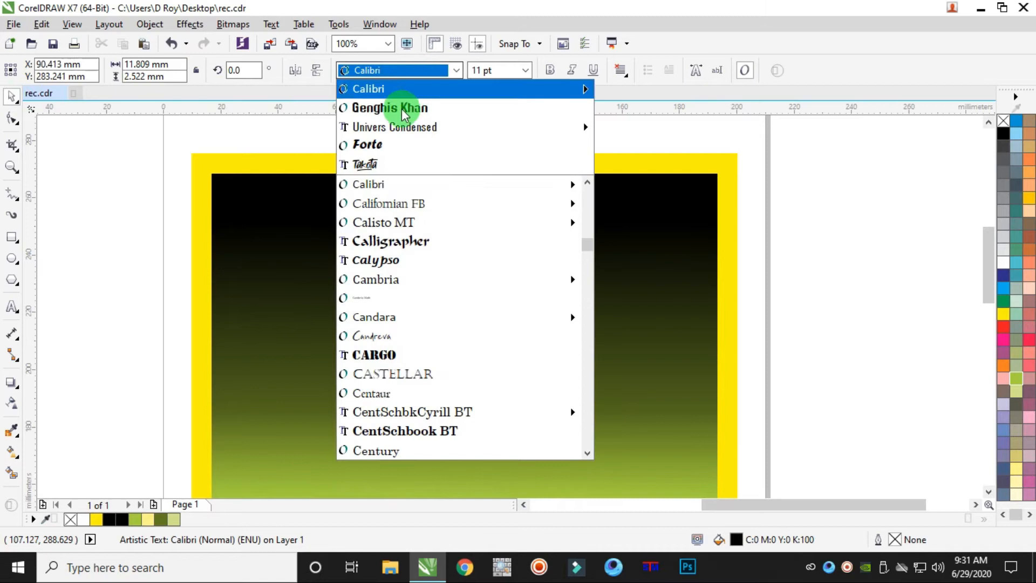
pyautogui.click(401, 107)
# Enlarge the SPORTS text to about 118 pt, move it onto the black upper part of the poster, and fill it yellow
pyautogui.moveTo(447, 146); pyautogui.dragTo(731, 283)
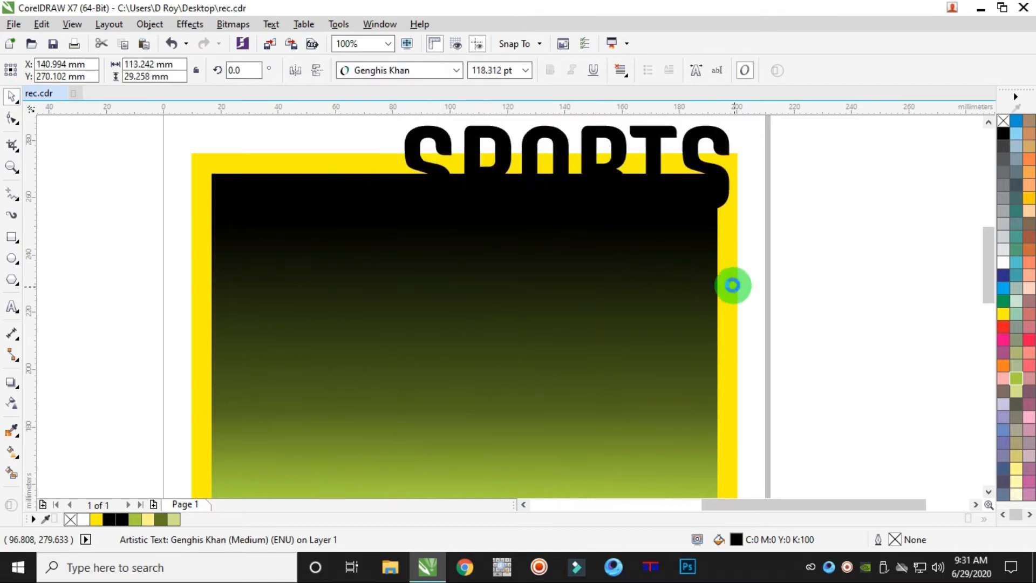
pyautogui.moveTo(621, 144); pyautogui.dragTo(464, 209)
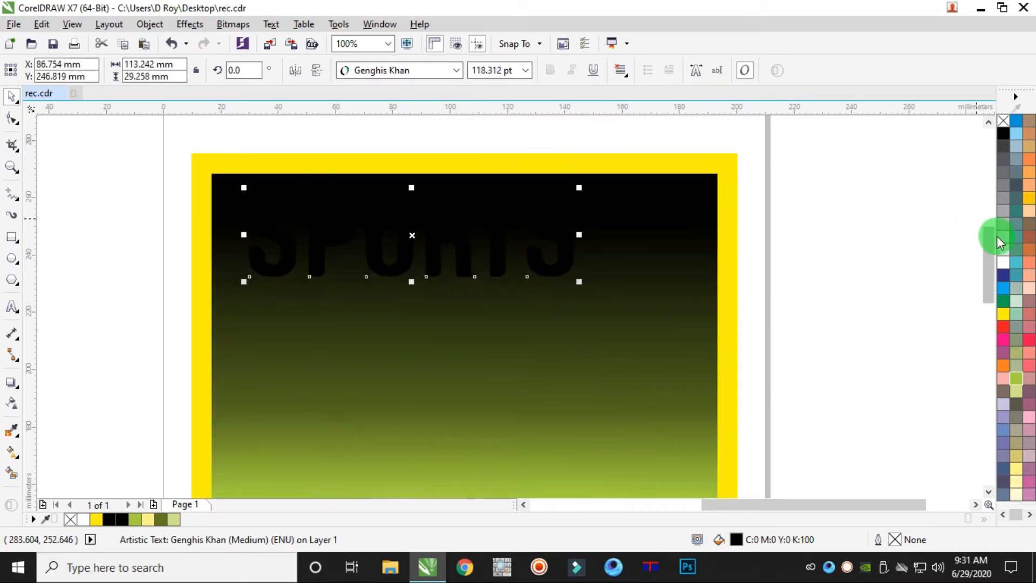
pyautogui.click(1004, 313)
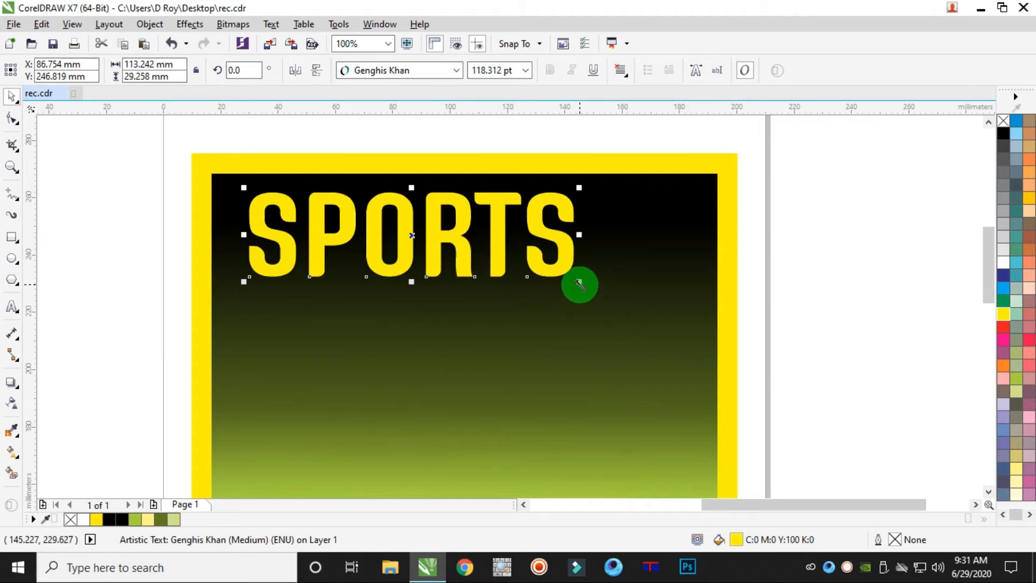
# Enlarge the SPORTS title to about 149 mm wide and centre it horizontally on the poster background
pyautogui.moveTo(579, 285); pyautogui.dragTo(657, 322)
pyautogui.moveTo(633, 257); pyautogui.dragTo(675, 265)
pyautogui.keyDown('shift'); pyautogui.click(709, 180); pyautogui.keyUp('shift')
pyautogui.press('c')
pyautogui.click(820, 209)
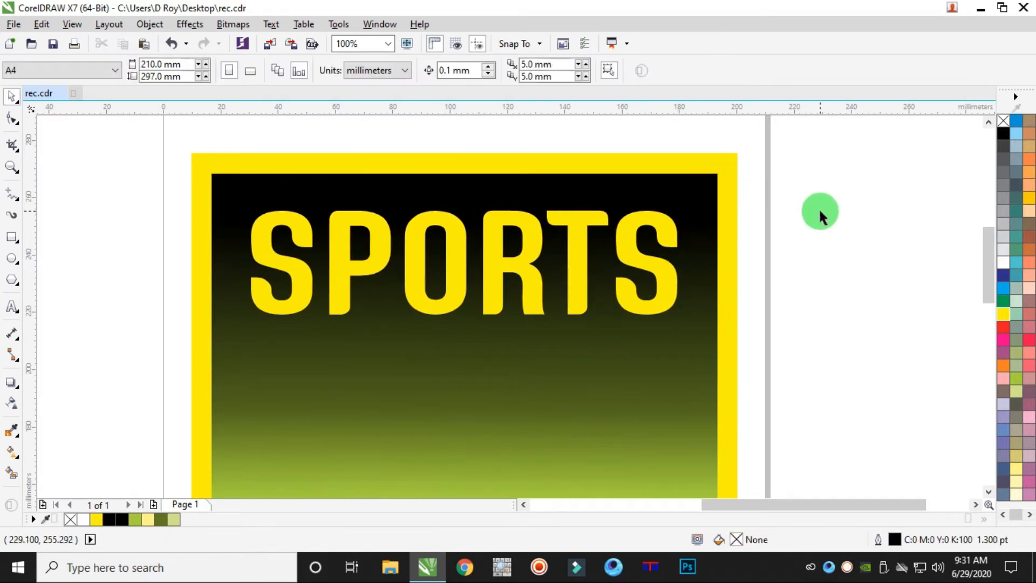
# Draw a rectangle about 159 mm wide across the middle of the SPORTS title and set its height to 4 mm
pyautogui.scroll(-2, 820, 209)
pyautogui.scroll(1, 772, 334)
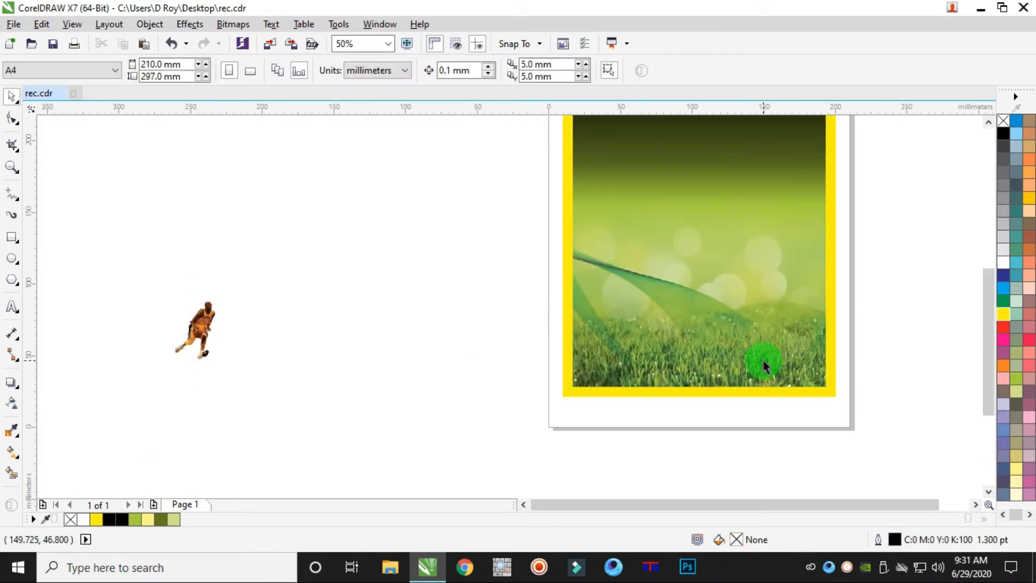
pyautogui.scroll(-2, 781, 321)
pyautogui.scroll(2, 776, 273)
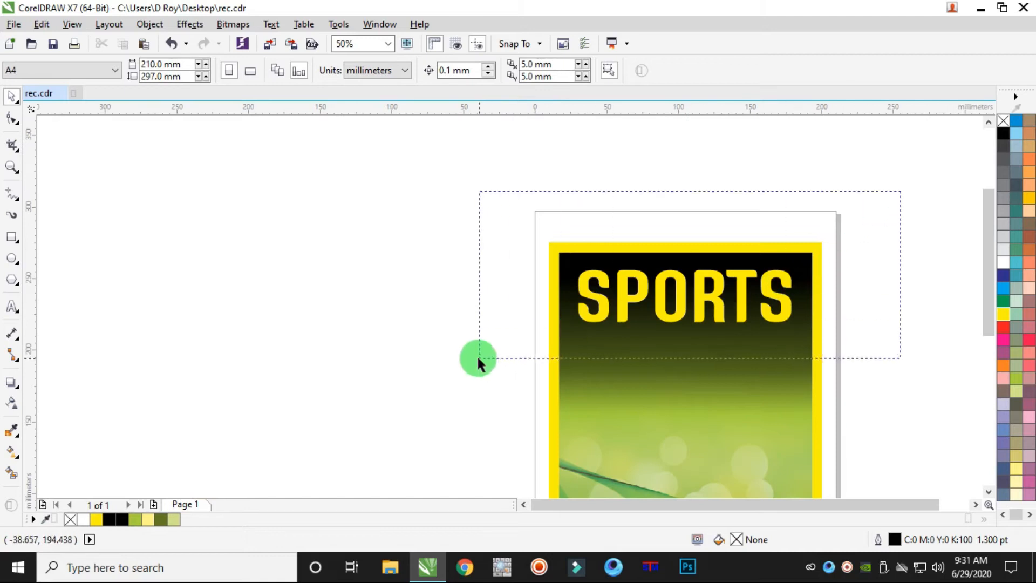
pyautogui.moveTo(479, 359); pyautogui.dragTo(478, 359)
pyautogui.scroll(1, 793, 340)
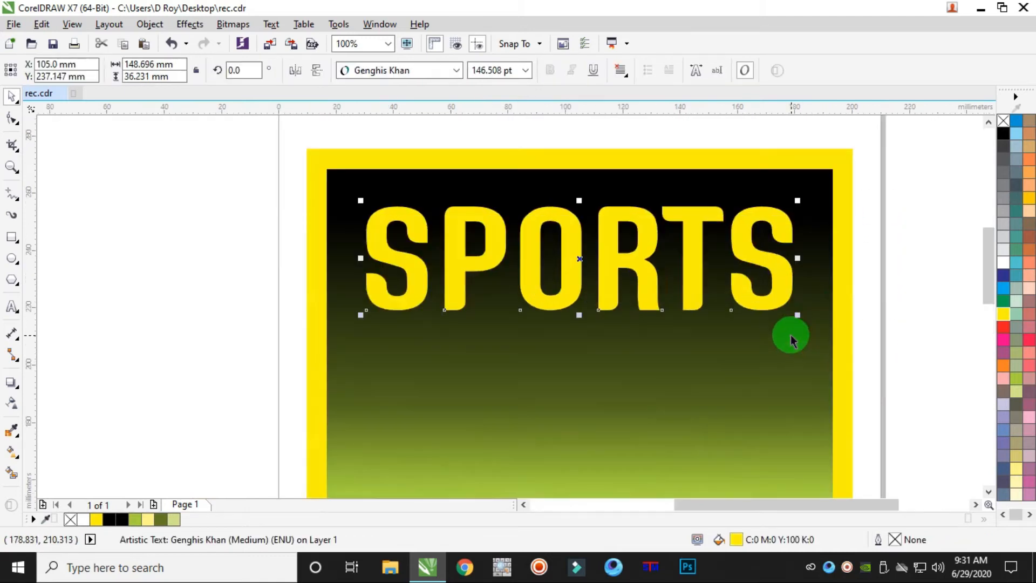
pyautogui.click(12, 237)
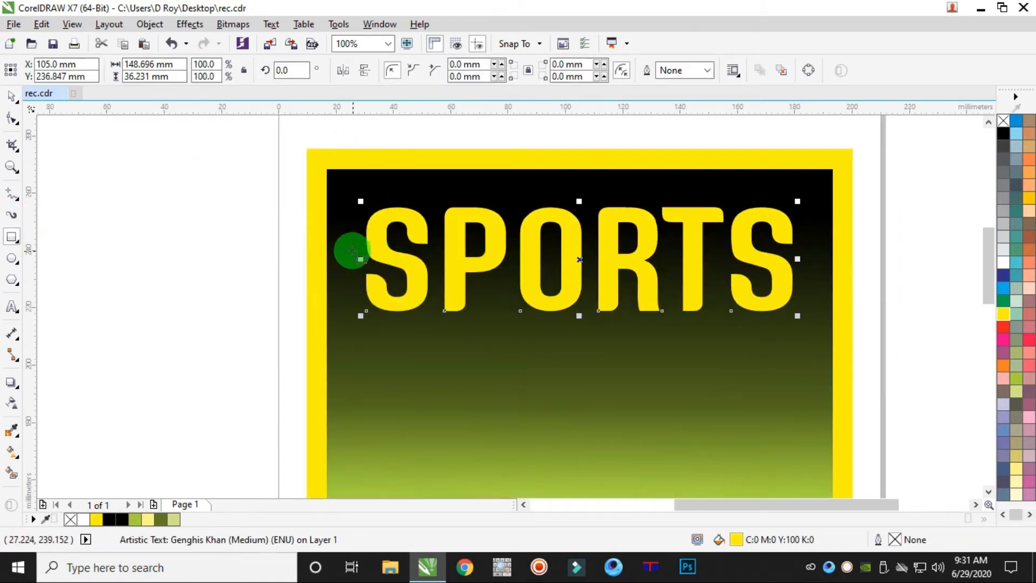
pyautogui.moveTo(348, 246); pyautogui.dragTo(814, 273)
pyautogui.doubleClick(154, 77)
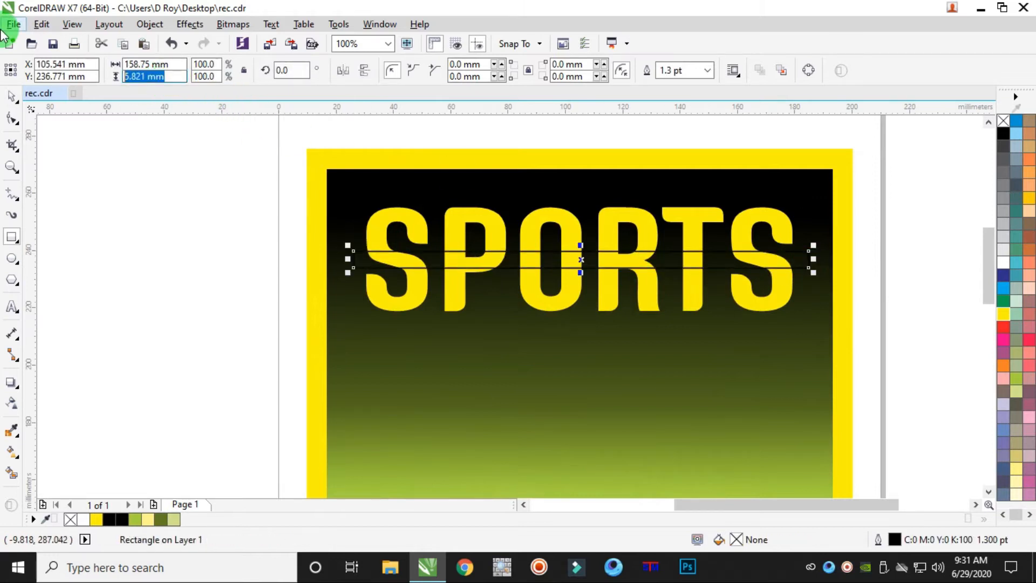
pyautogui.write('4')
pyautogui.press('Return')
pyautogui.click(11, 96)
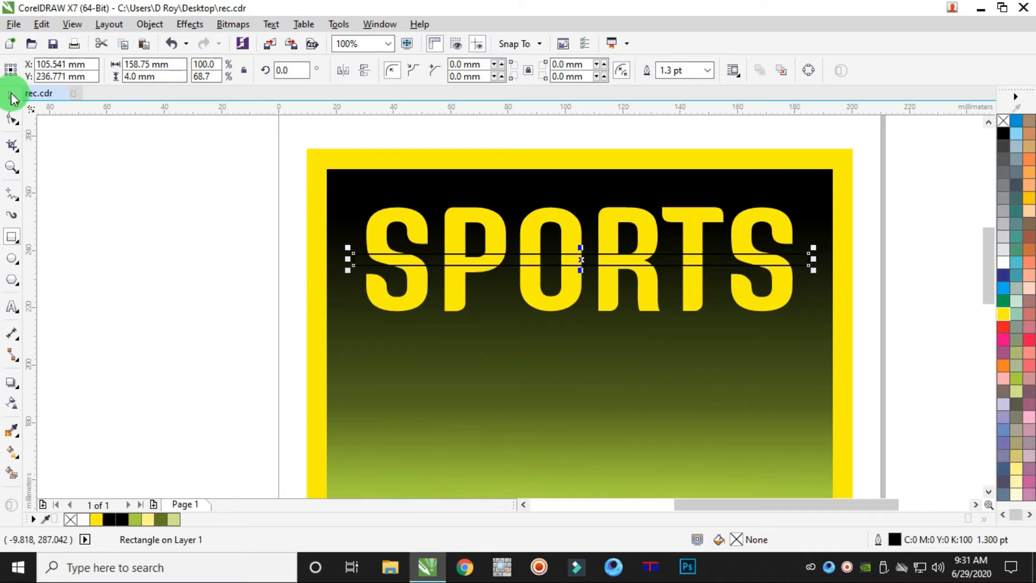
# Fill the thin rectangle across the title white, remove its outline, and deselect it
pyautogui.click(1004, 262)
pyautogui.rightClick(1004, 120)
pyautogui.click(920, 176)
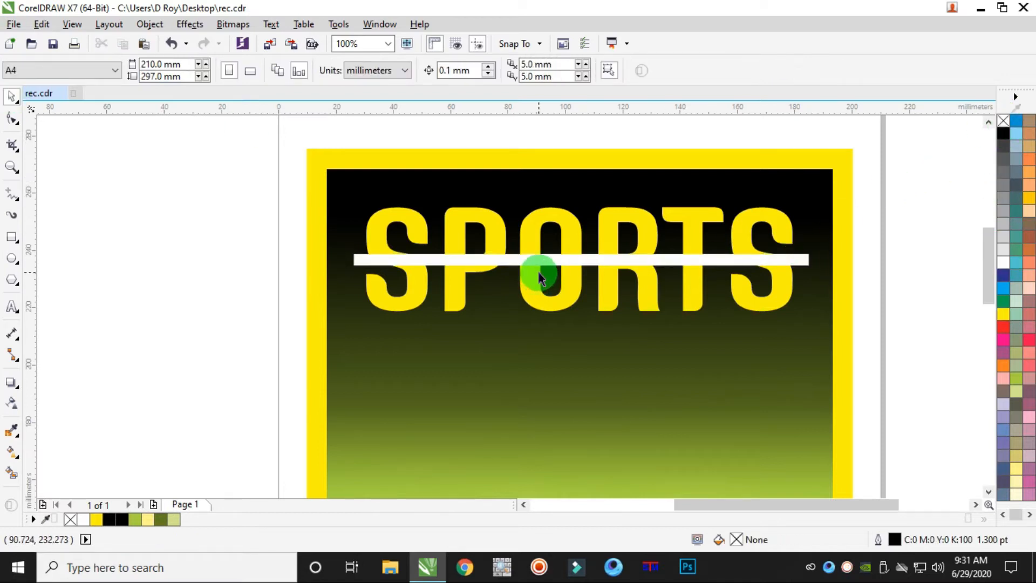
# Trim the SPORTS title with the white bar, then delete the bar to leave a horizontal gap through the letters
pyautogui.click(802, 264)
pyautogui.keyDown('shift'); pyautogui.click(763, 219); pyautogui.keyUp('shift')
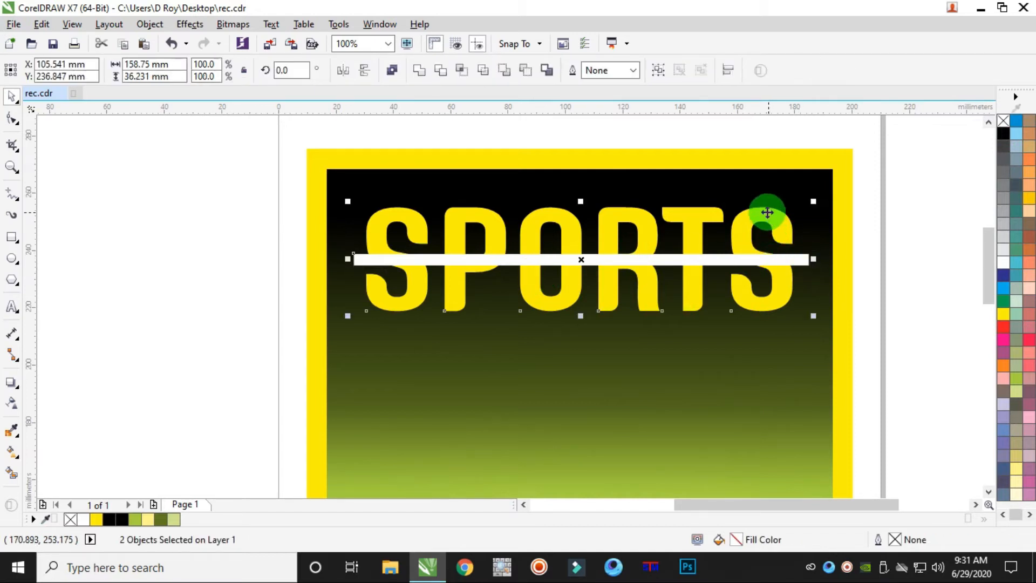
pyautogui.click(442, 73)
pyautogui.click(933, 232)
pyautogui.moveTo(802, 263); pyautogui.dragTo(789, 295)
pyautogui.press('Delete')
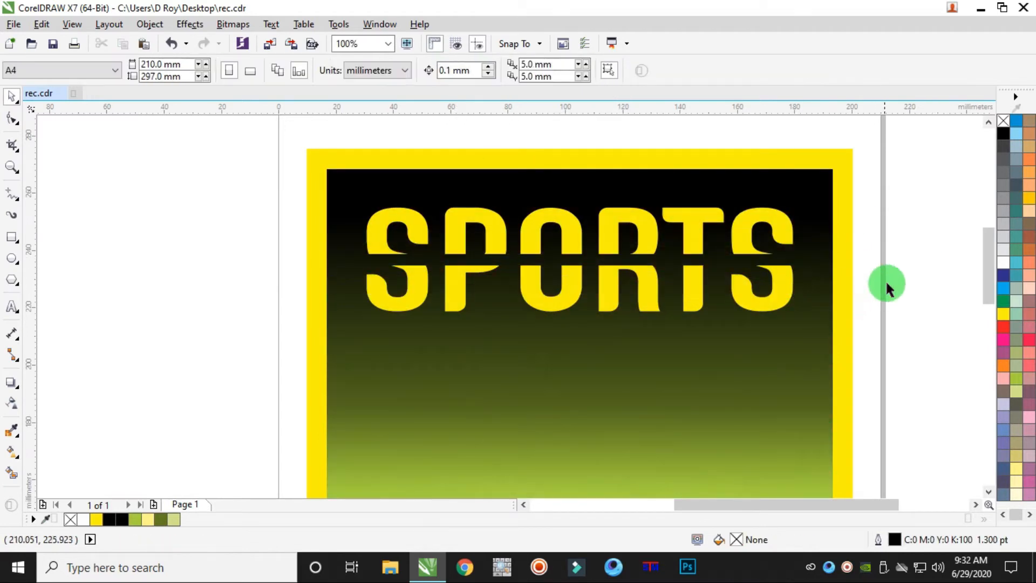
# Shift the cut SPORTS lettering slightly and re-centre it horizontally on the poster background
pyautogui.moveTo(786, 263); pyautogui.dragTo(783, 280)
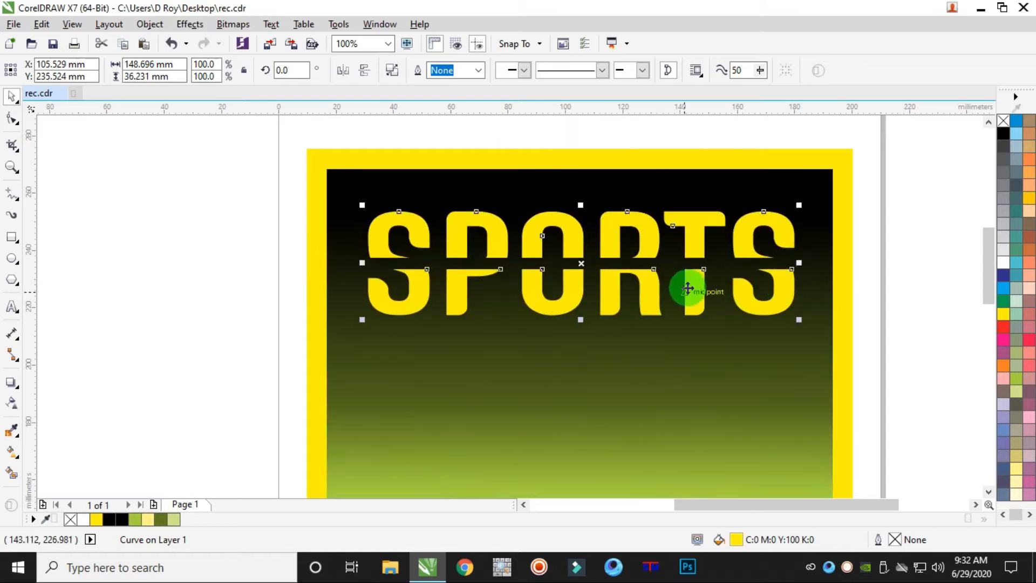
pyautogui.moveTo(651, 223); pyautogui.dragTo(648, 217)
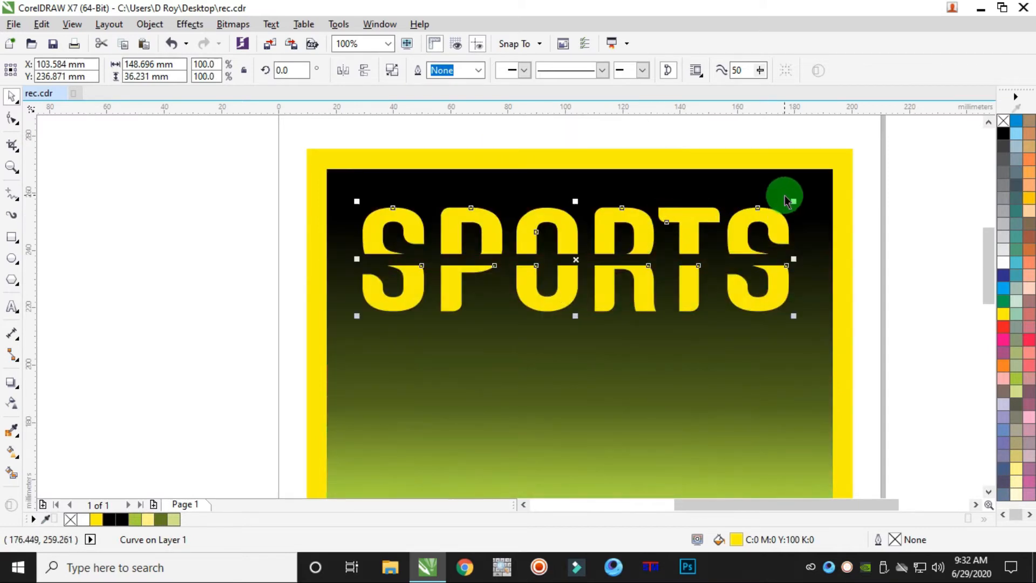
pyautogui.keyDown('shift'); pyautogui.click(811, 197); pyautogui.keyUp('shift')
pyautogui.click(907, 202)
# Give the cut SPORTS lettering a black drop shadow cast straight down, reduce its feathering to 10, and deselect it
pyautogui.click(590, 305)
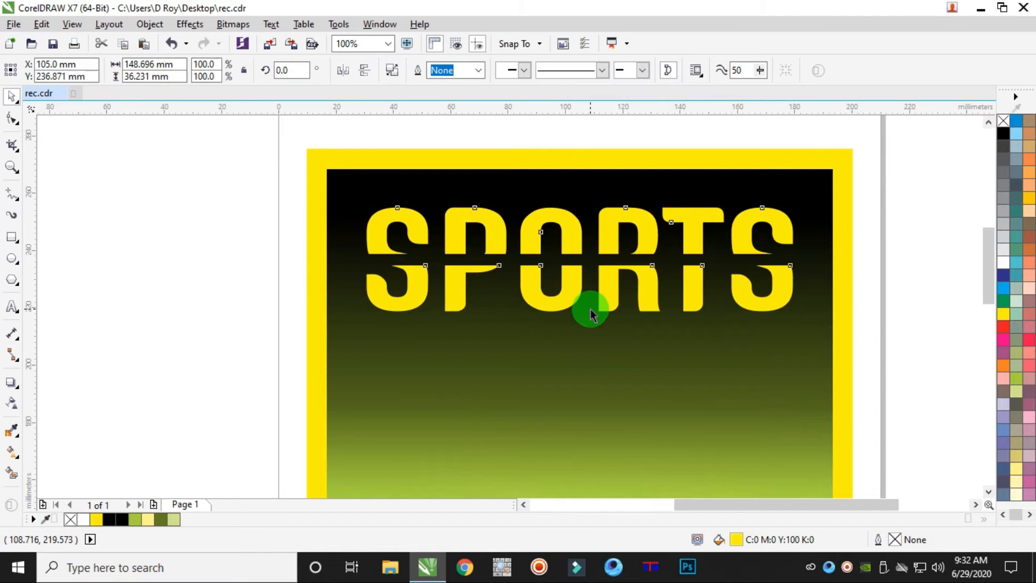
pyautogui.scroll(2, 591, 304)
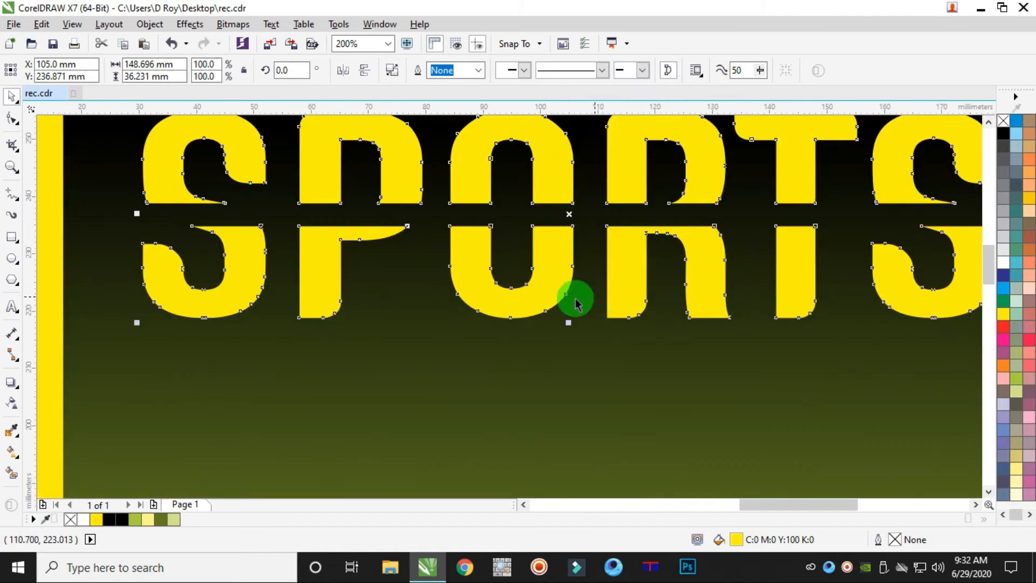
pyautogui.click(12, 384)
pyautogui.scroll(-2, 309, 321)
pyautogui.moveTo(463, 224); pyautogui.dragTo(440, 322)
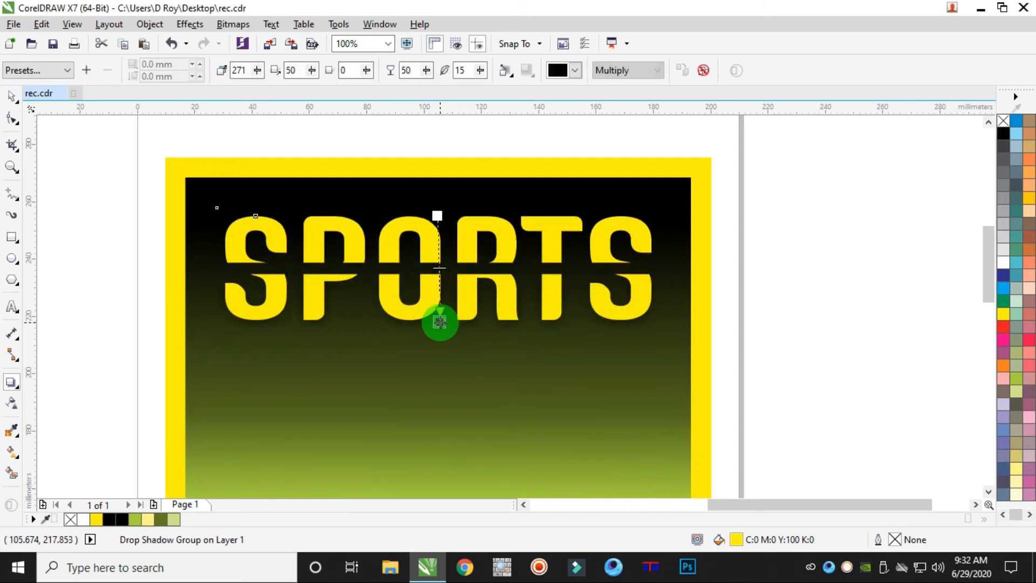
pyautogui.moveTo(480, 70); pyautogui.dragTo(478, 73)
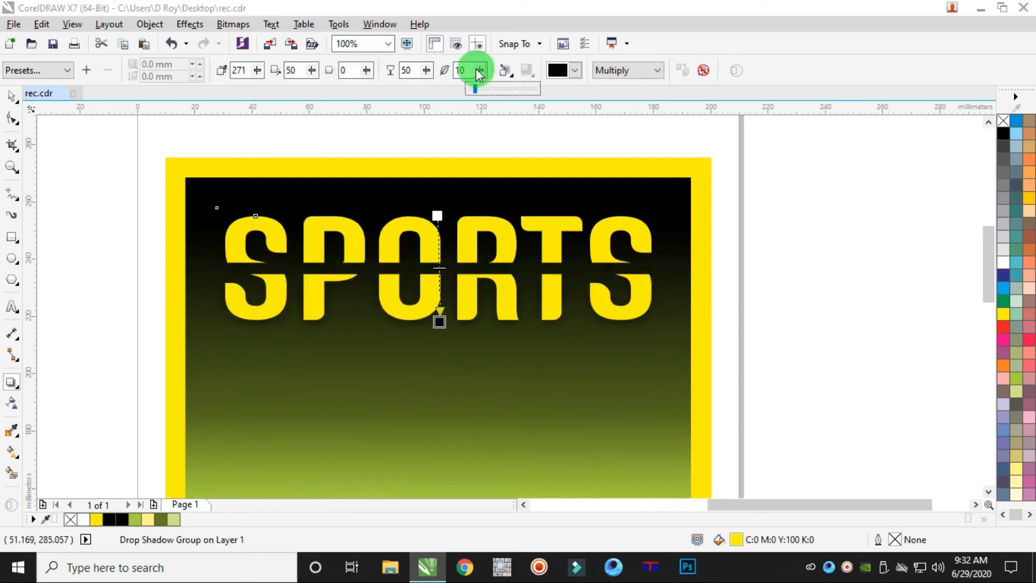
pyautogui.click(12, 97)
pyautogui.click(75, 148)
# Add the artistic text "TAKING OVER THE NATION" below the SPORTS title and set its font to Genghis Khan
pyautogui.scroll(1, 278, 324)
pyautogui.click(12, 308)
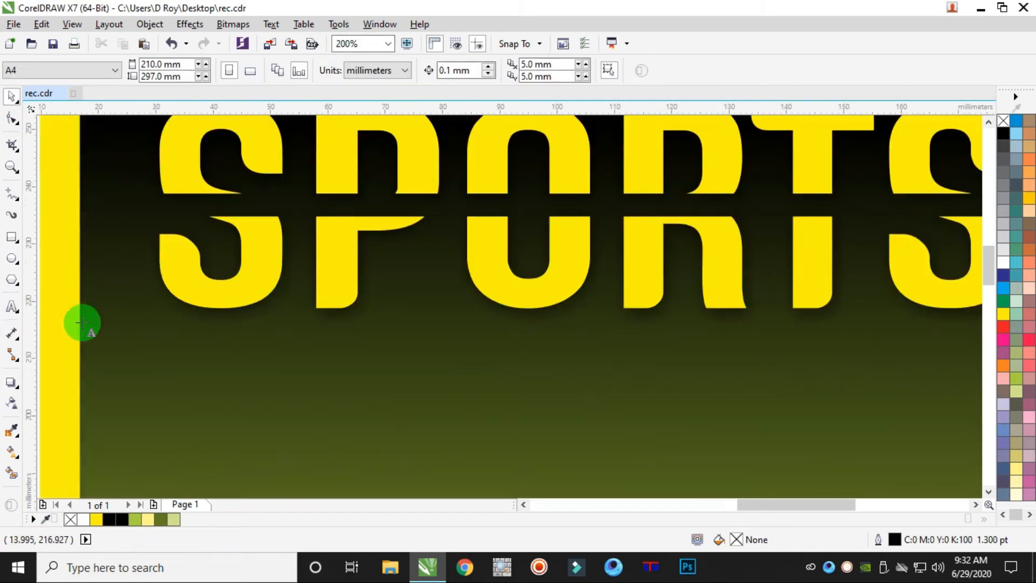
pyautogui.click(238, 353)
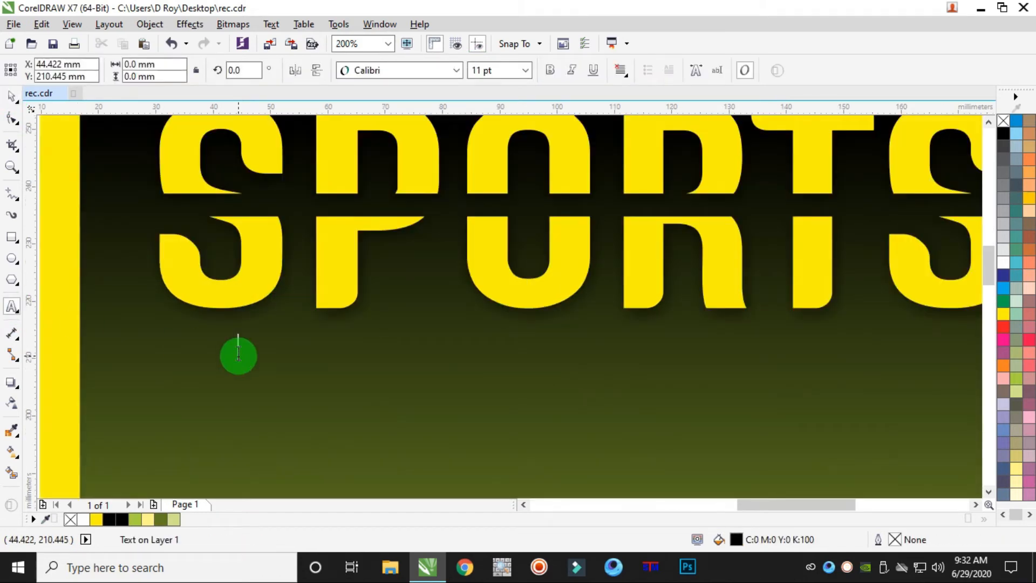
pyautogui.write('taki')
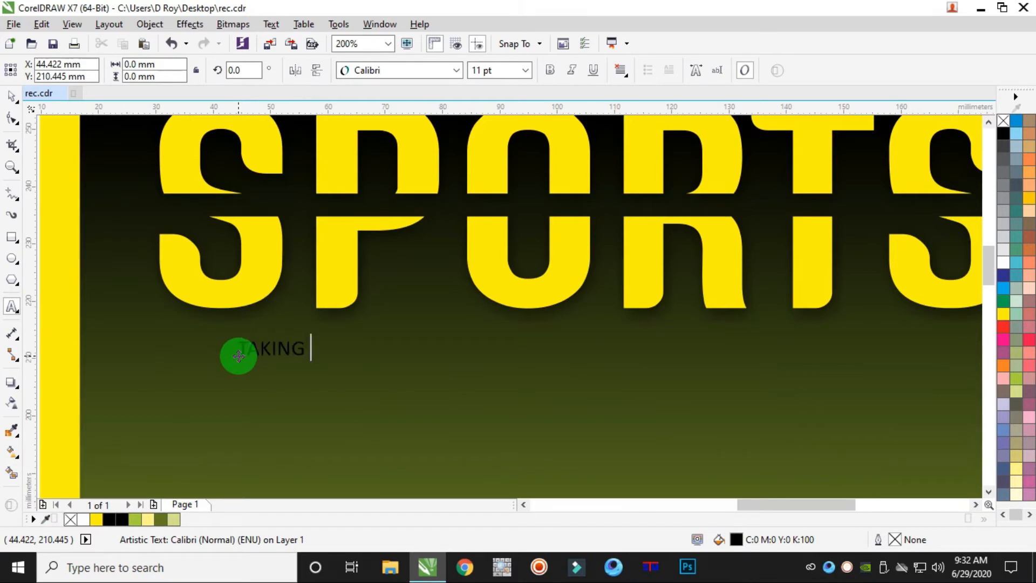
pyautogui.write('NG OVER THE NATION')
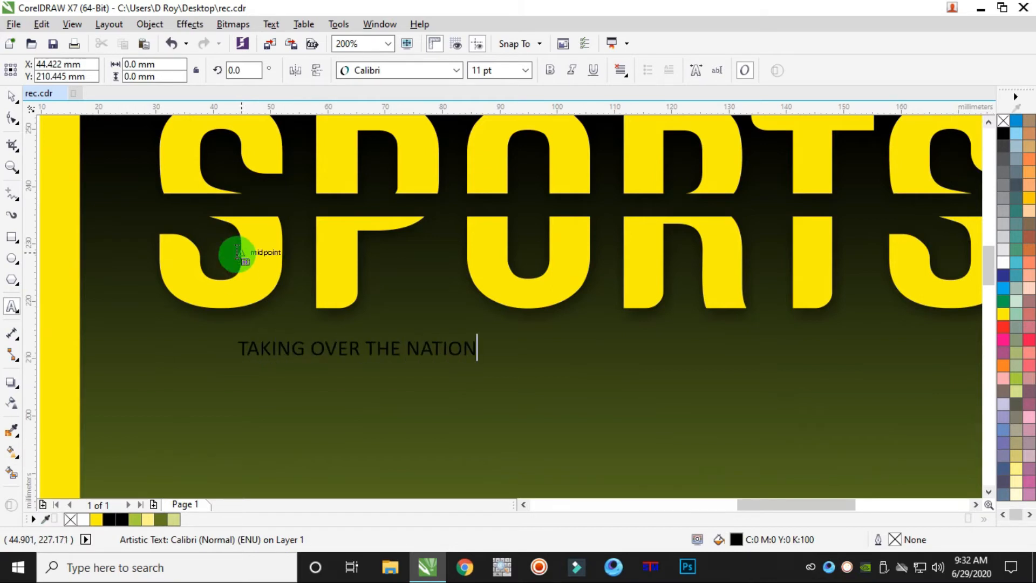
pyautogui.click(9, 93)
pyautogui.click(370, 76)
pyautogui.click(412, 157)
pyautogui.scroll(-1, 599, 202)
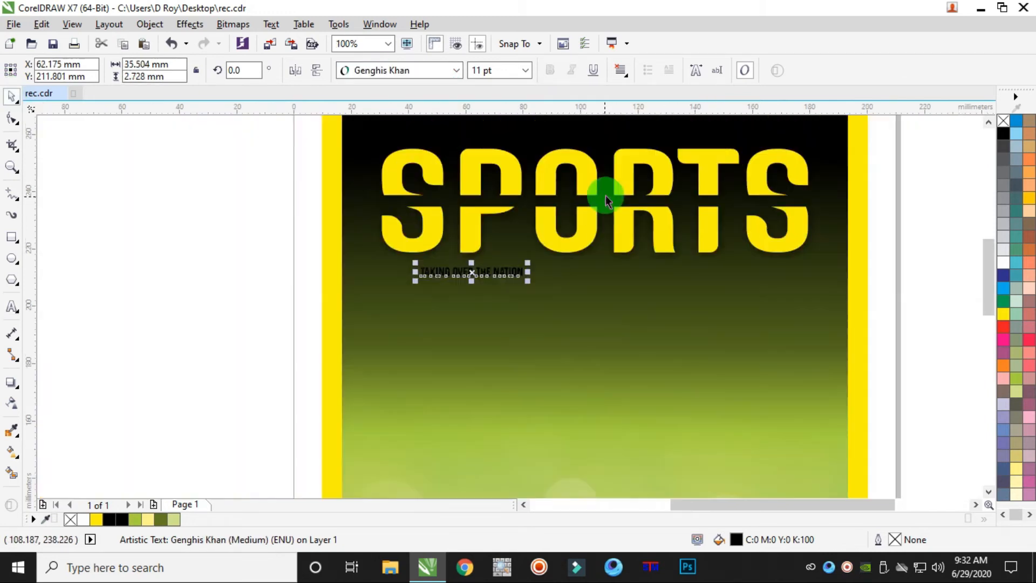
# Fill the tagline yellow, enlarge it to about 25.6 pt, and place it under the start of the SPORTS title
pyautogui.click(1005, 313)
pyautogui.moveTo(527, 281); pyautogui.dragTo(664, 308)
pyautogui.moveTo(576, 275); pyautogui.dragTo(540, 271)
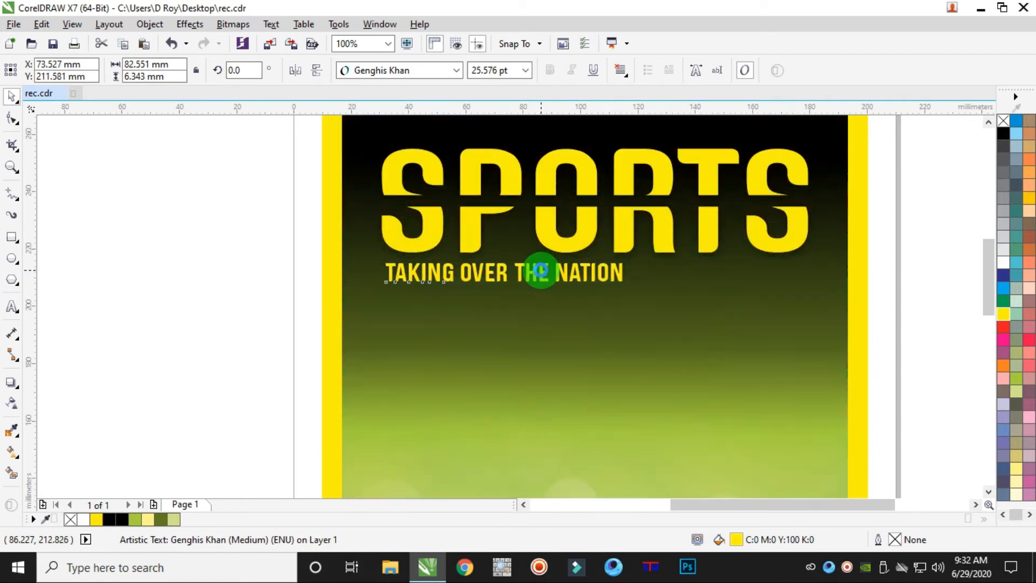
pyautogui.scroll(-1, 540, 272)
pyautogui.click(773, 218)
# Move the basketball player image to the page centre and enlarge it to about 132 by 182 mm
pyautogui.scroll(-1, 255, 364)
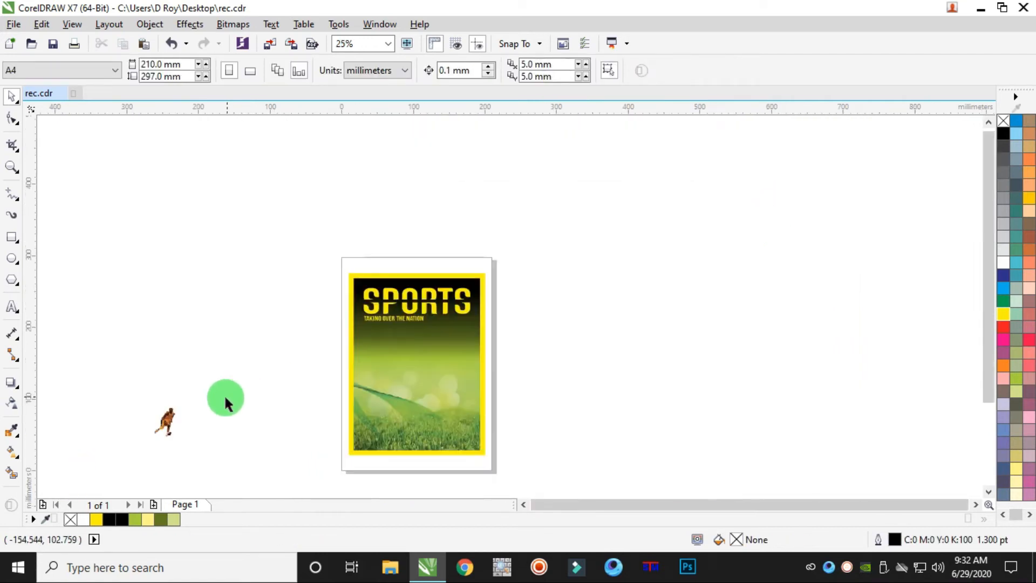
pyautogui.moveTo(167, 419); pyautogui.dragTo(424, 367)
pyautogui.scroll(1, 424, 367)
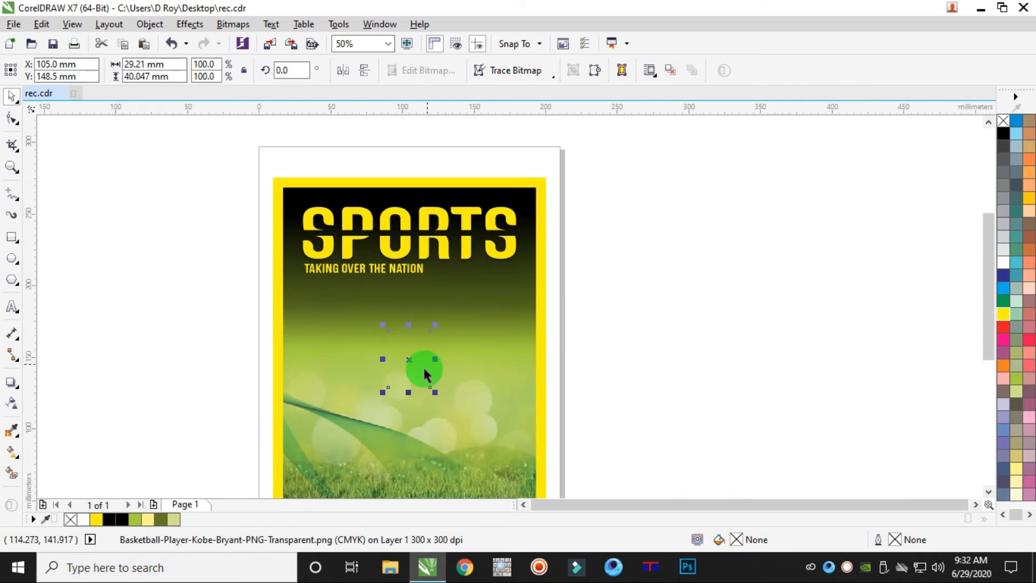
pyautogui.moveTo(435, 327); pyautogui.dragTo(537, 225)
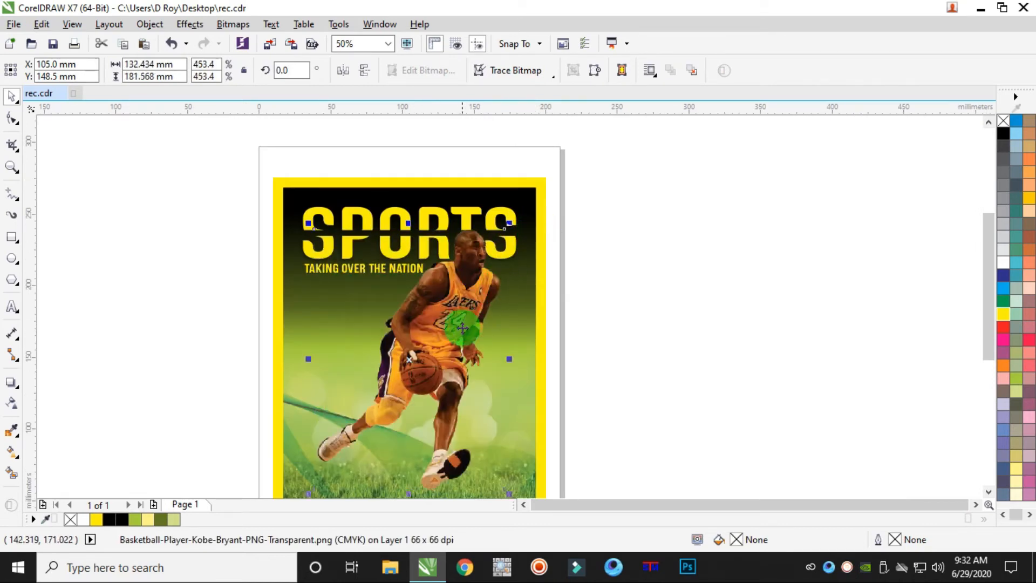
# Lower the basketball player slightly so the head overlaps only the bottom edge of the SPORTS lettering
pyautogui.scroll(-1, 463, 327)
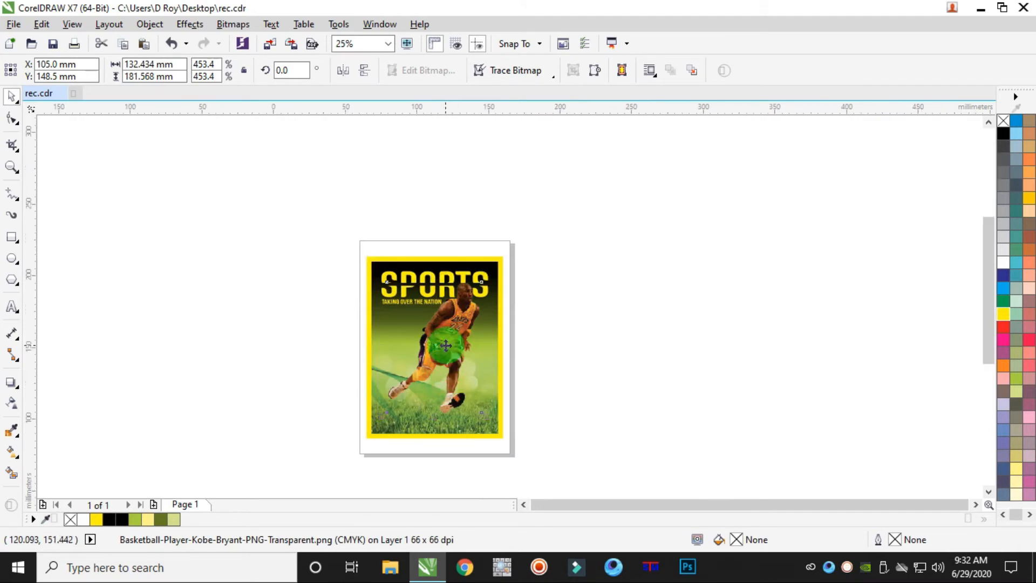
pyautogui.scroll(1, 446, 345)
pyautogui.moveTo(458, 314); pyautogui.dragTo(448, 322)
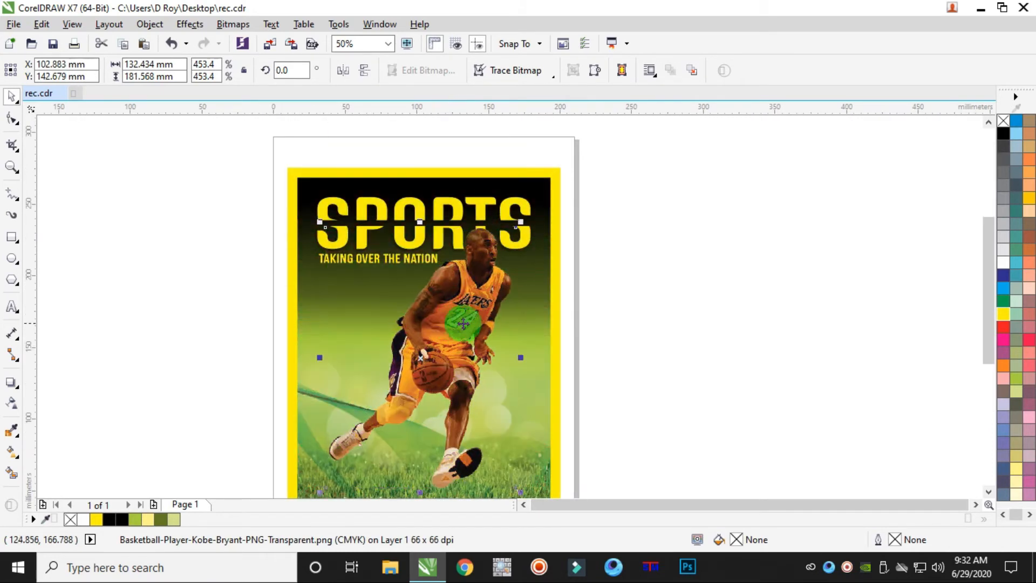
pyautogui.click(609, 287)
pyautogui.scroll(2, 467, 292)
pyautogui.moveTo(537, 244); pyautogui.dragTo(537, 274)
pyautogui.scroll(-2, 540, 274)
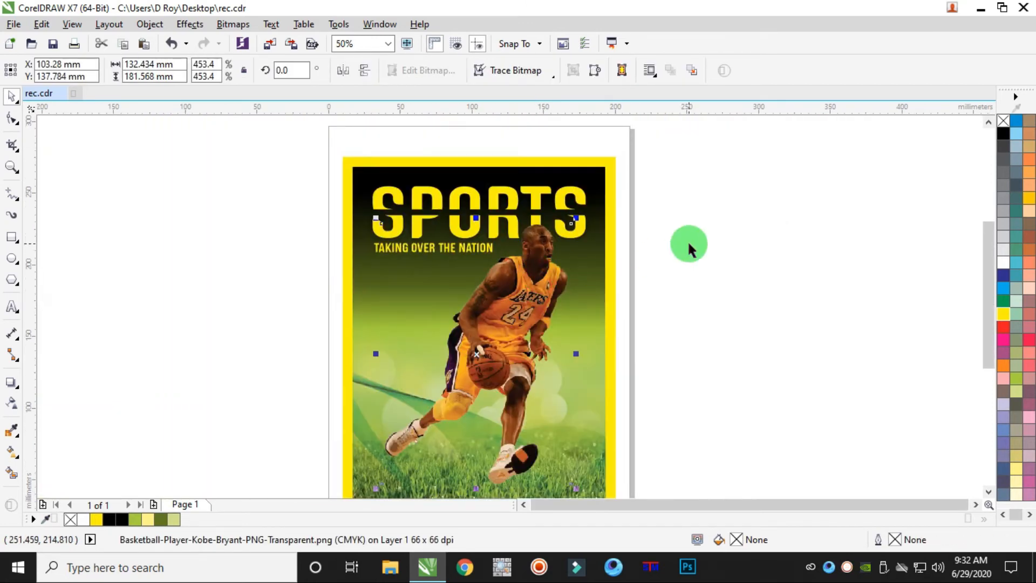
# Shift the basketball player image slightly left, to X 102.58 mm
pyautogui.click(689, 242)
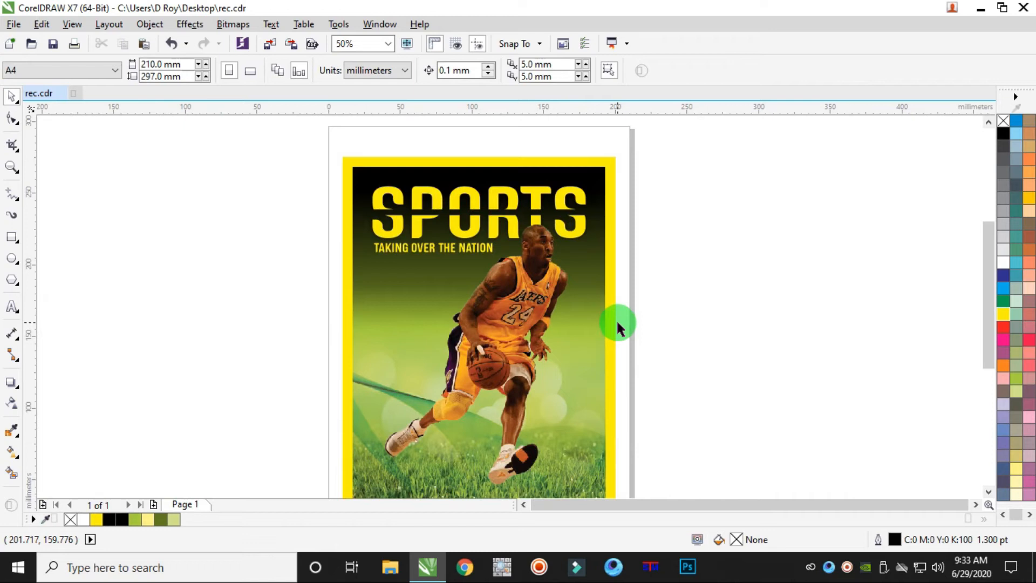
pyautogui.click(515, 335)
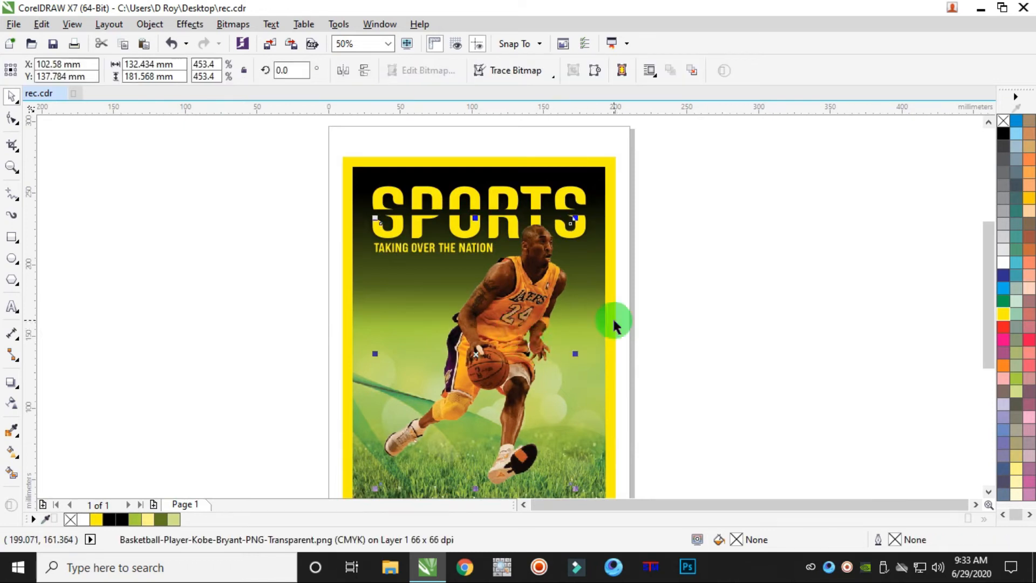
pyautogui.click(687, 313)
# Add the artistic text "Passion" beside the player, below the tagline, and enlarge it to about 80 pt
pyautogui.scroll(2, 384, 280)
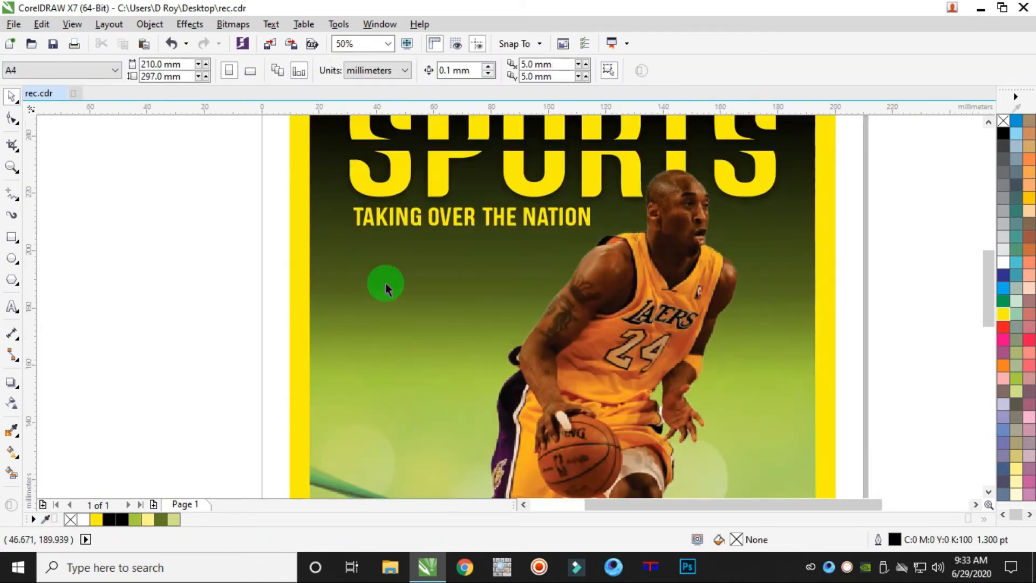
pyautogui.click(13, 306)
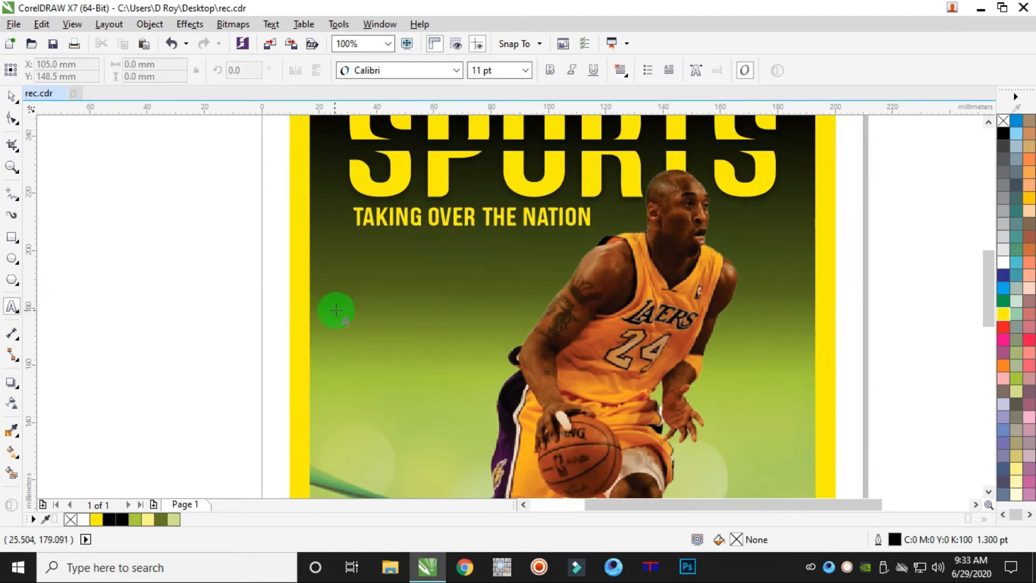
pyautogui.click(379, 314)
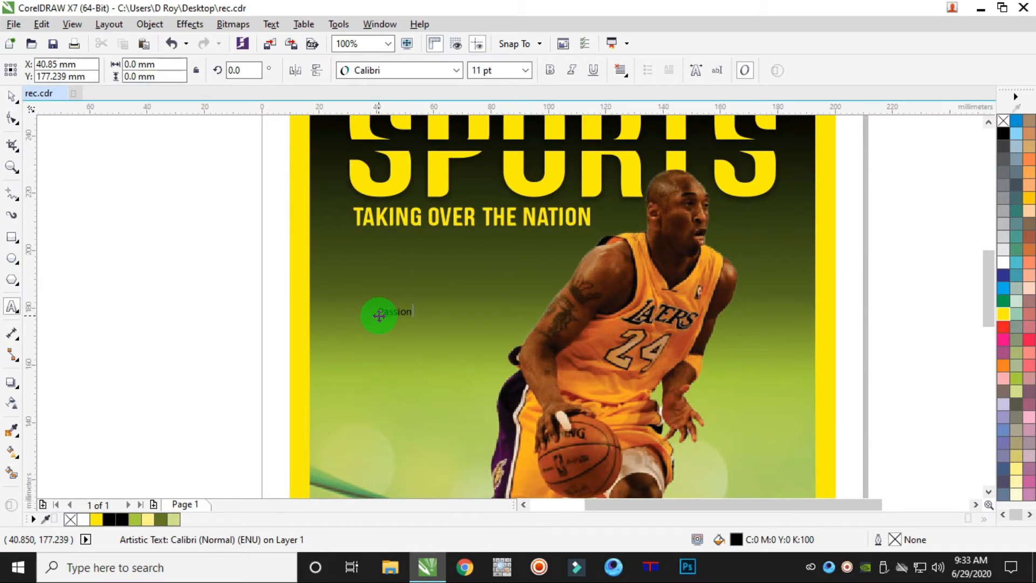
pyautogui.click(13, 98)
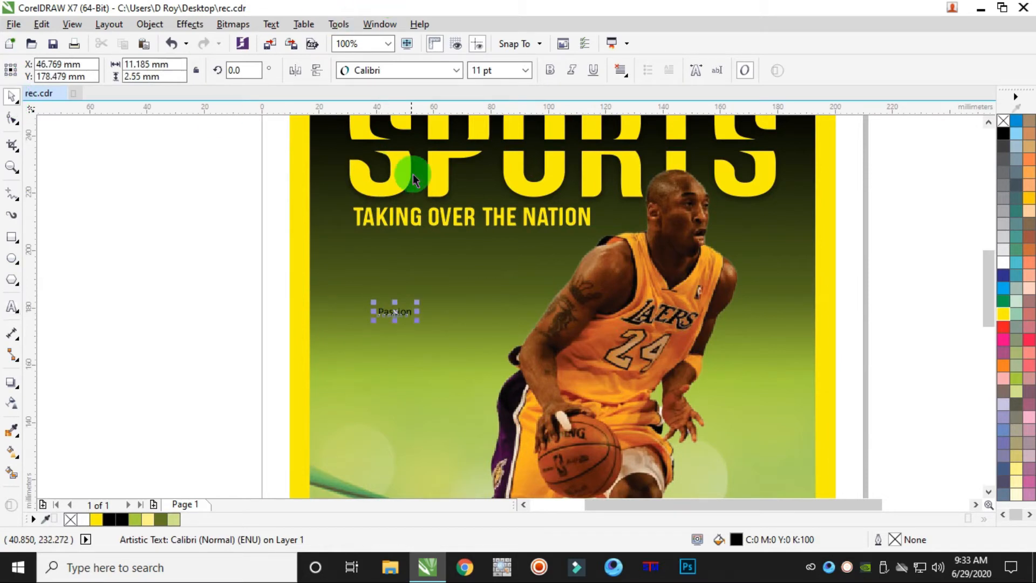
pyautogui.moveTo(423, 299); pyautogui.dragTo(513, 250)
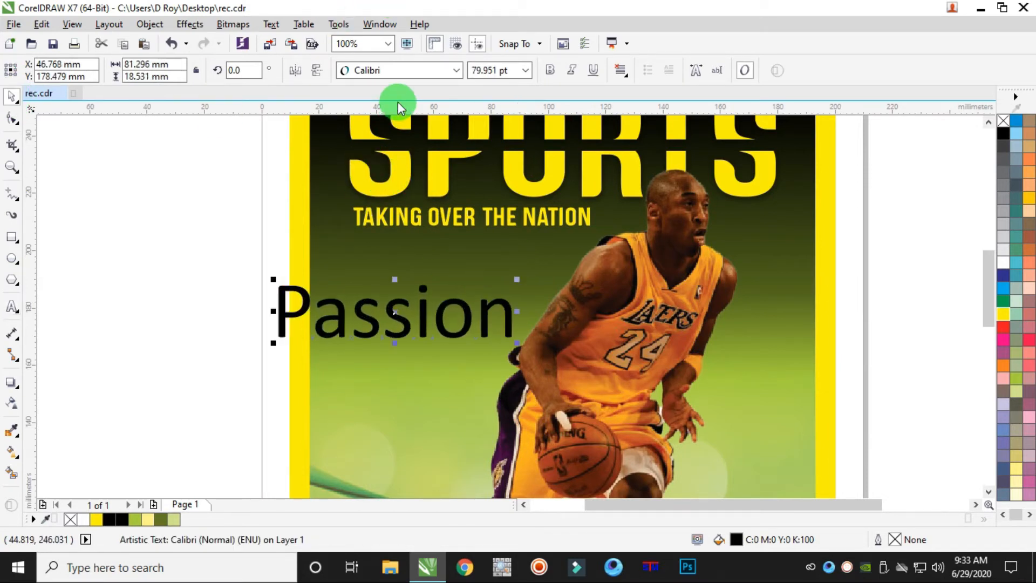
# Set the Passion text's font to Takota, place it under the tagline, and fill it golden yellow (C0 M20 Y100 K0)
pyautogui.click(409, 65)
pyautogui.click(373, 164)
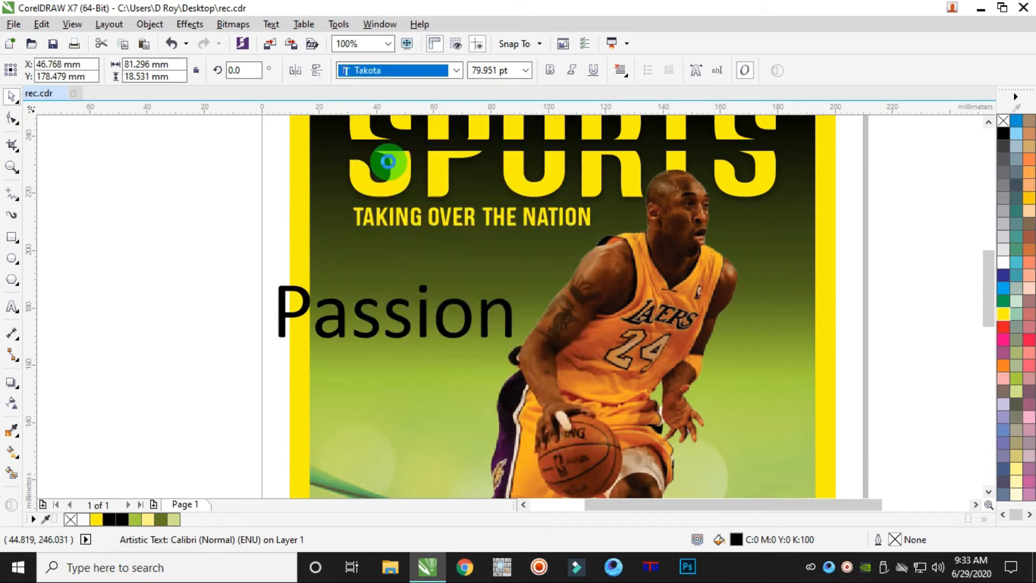
pyautogui.moveTo(474, 295); pyautogui.dragTo(537, 284)
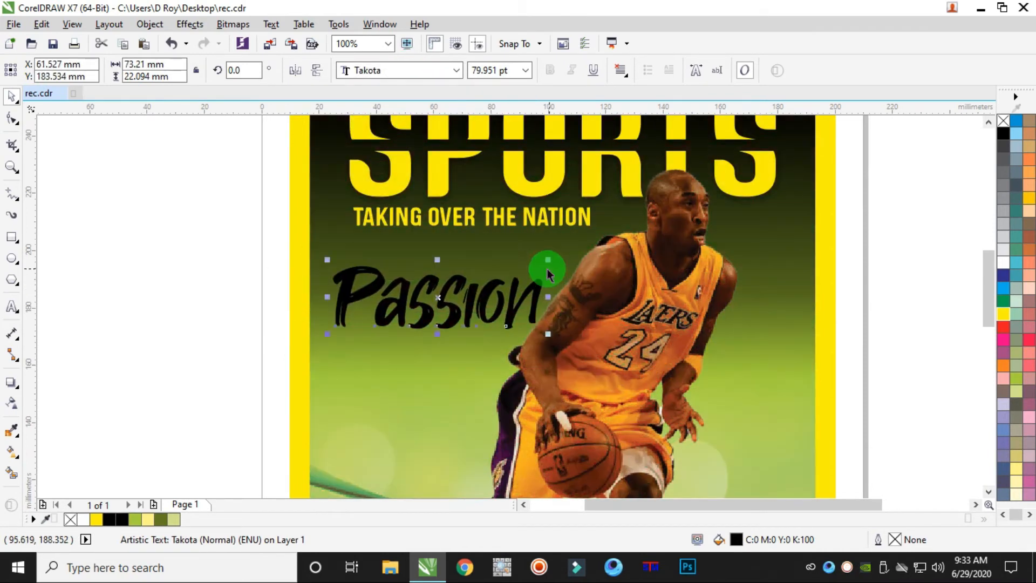
pyautogui.click(1029, 199)
pyautogui.scroll(-2, 668, 264)
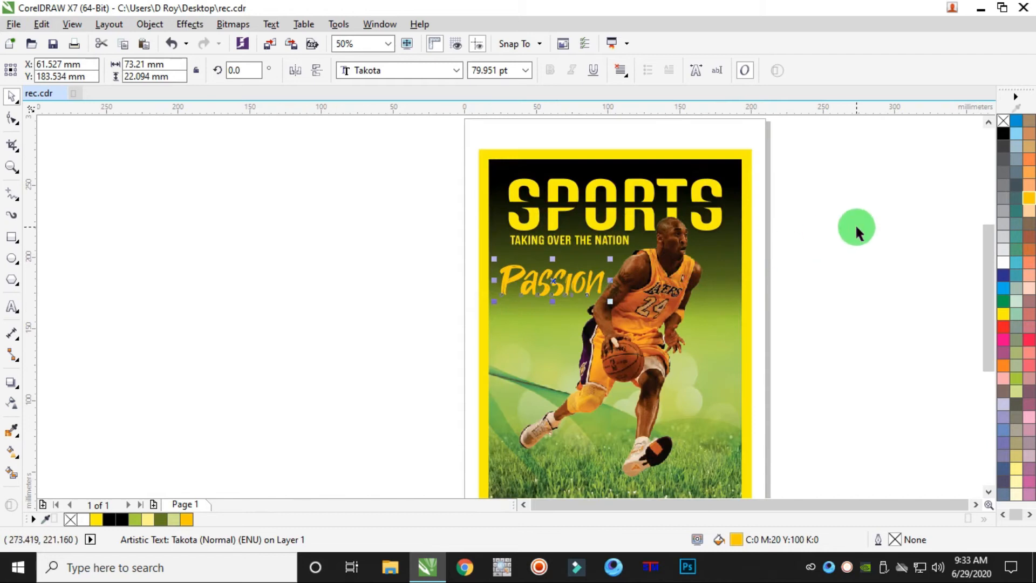
# Move the basketball player slightly left and down, then enlarge the image to about 138 by 189 mm
pyautogui.click(856, 229)
pyautogui.moveTo(653, 309); pyautogui.dragTo(643, 313)
pyautogui.scroll(-1, 703, 420)
pyautogui.scroll(1, 705, 432)
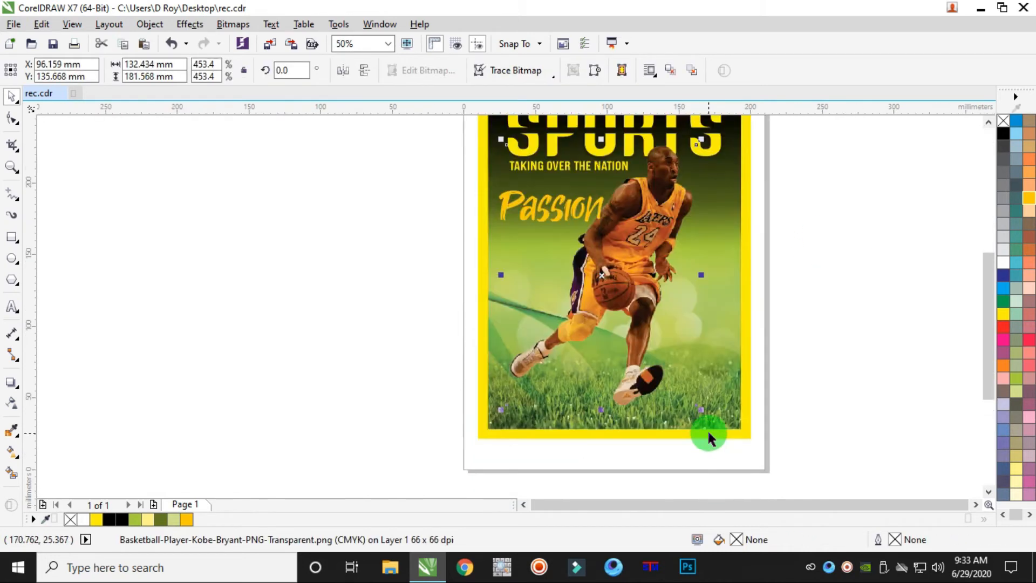
pyautogui.moveTo(702, 411); pyautogui.dragTo(709, 420)
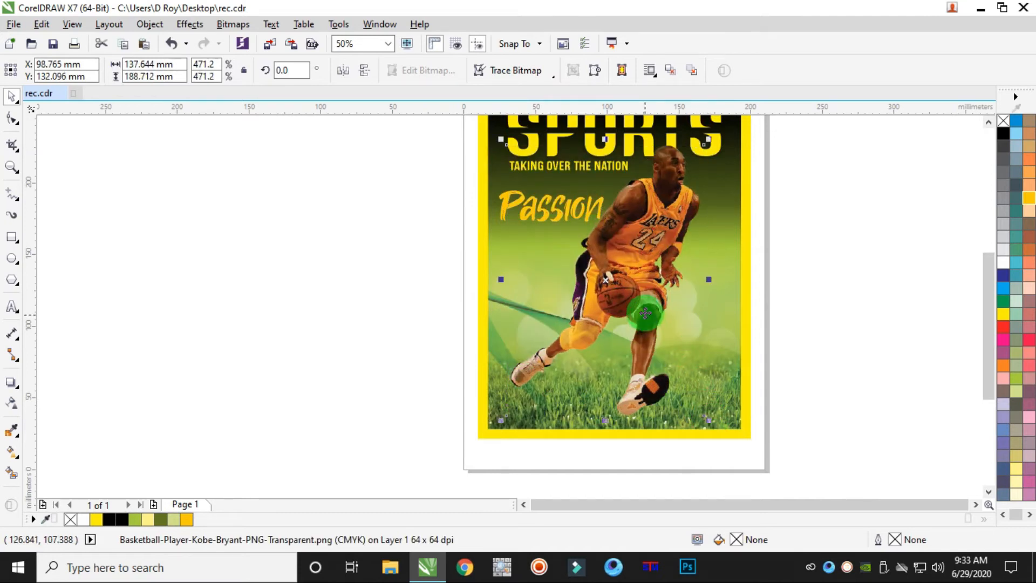
pyautogui.click(869, 210)
# Enlarge the Passion text to about 99.7 pt and position it below the tagline, overlapping the player's shoulder
pyautogui.moveTo(623, 230)
pyautogui.mouseDown()
pyautogui.moveTo(604, 232)
pyautogui.moveTo(625, 269)
pyautogui.moveTo(624, 255)
pyautogui.mouseUp()
pyautogui.moveTo(426, 181); pyautogui.dragTo(637, 251)
pyautogui.scroll(1, 587, 223)
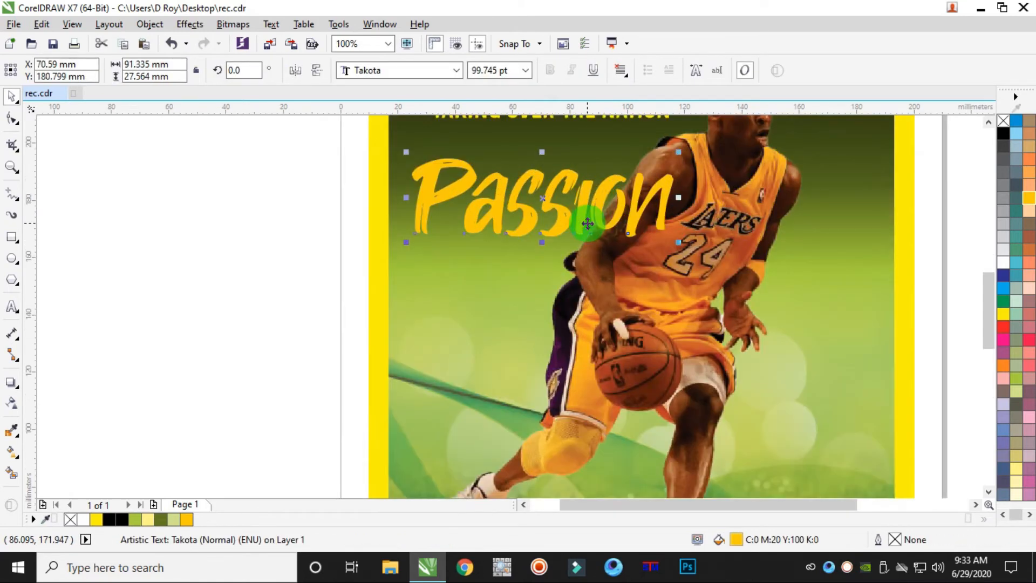
pyautogui.moveTo(621, 196); pyautogui.dragTo(621, 190)
pyautogui.scroll(-1, 616, 197)
pyautogui.scroll(1, 621, 186)
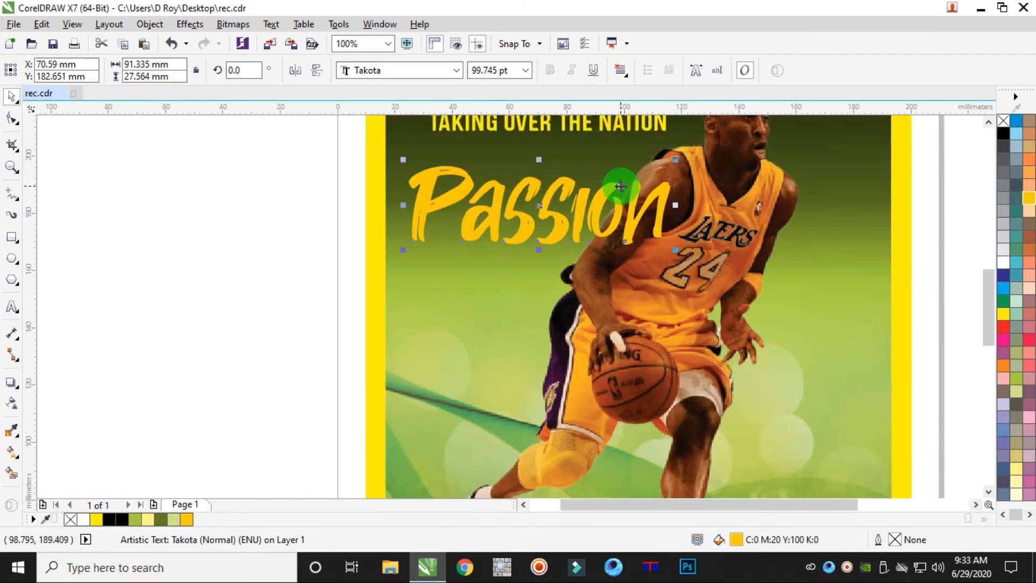
# Give the Passion text a black fill and black outline, and paste the golden yellow version on top
pyautogui.click(1003, 133)
pyautogui.rightClick(1003, 133)
pyautogui.press('F12')
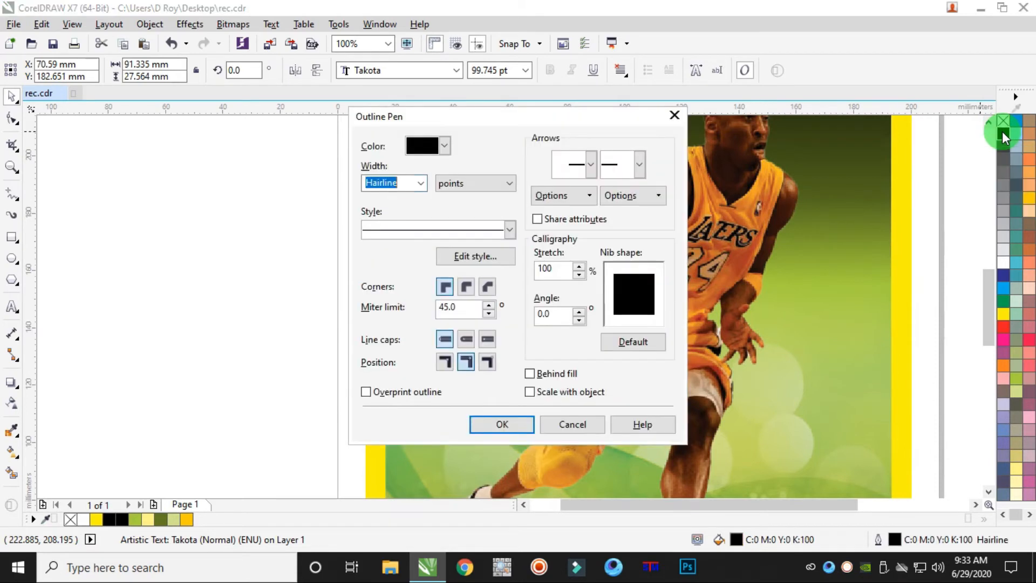
pyautogui.press('Return')
pyautogui.hotkey('ctrl', 'v')
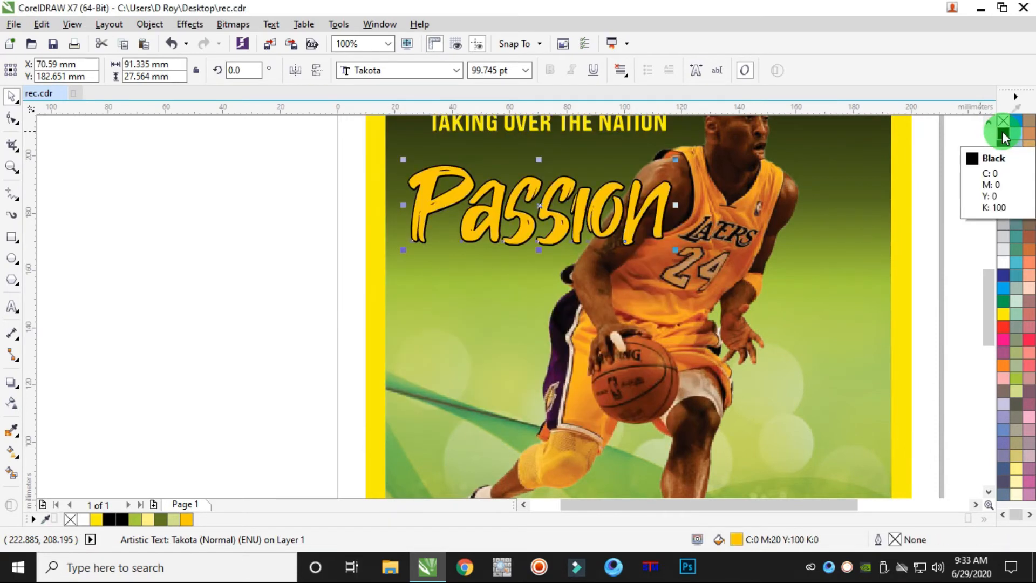
pyautogui.click(292, 211)
# Set the black Passion layer's outline to 5 pt and offset it slightly downward behind the yellow lettering
pyautogui.scroll(3, 442, 168)
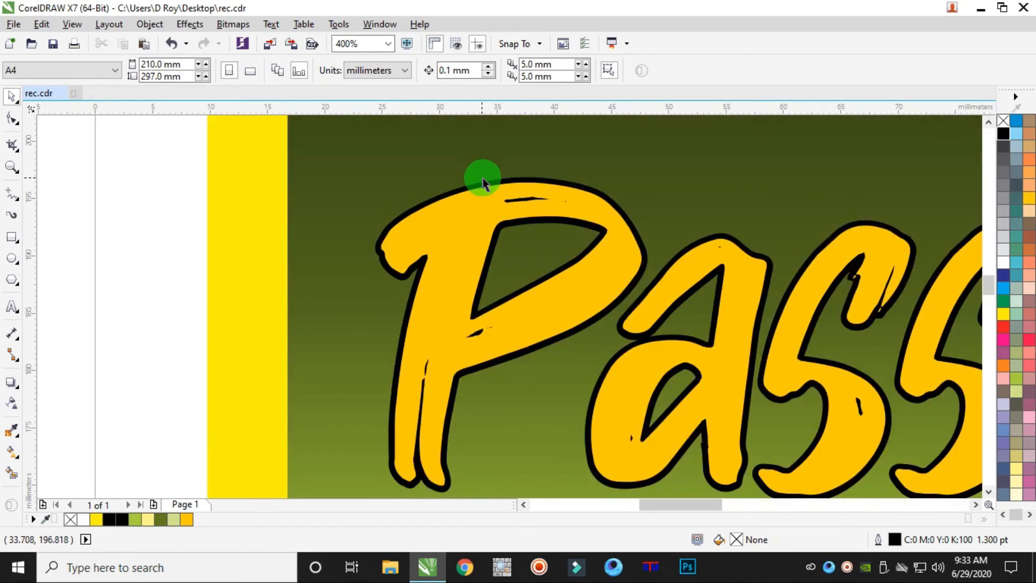
pyautogui.click(475, 182)
pyautogui.press('F12')
pyautogui.write('5')
pyautogui.press('Return')
pyautogui.moveTo(474, 180); pyautogui.dragTo(475, 184)
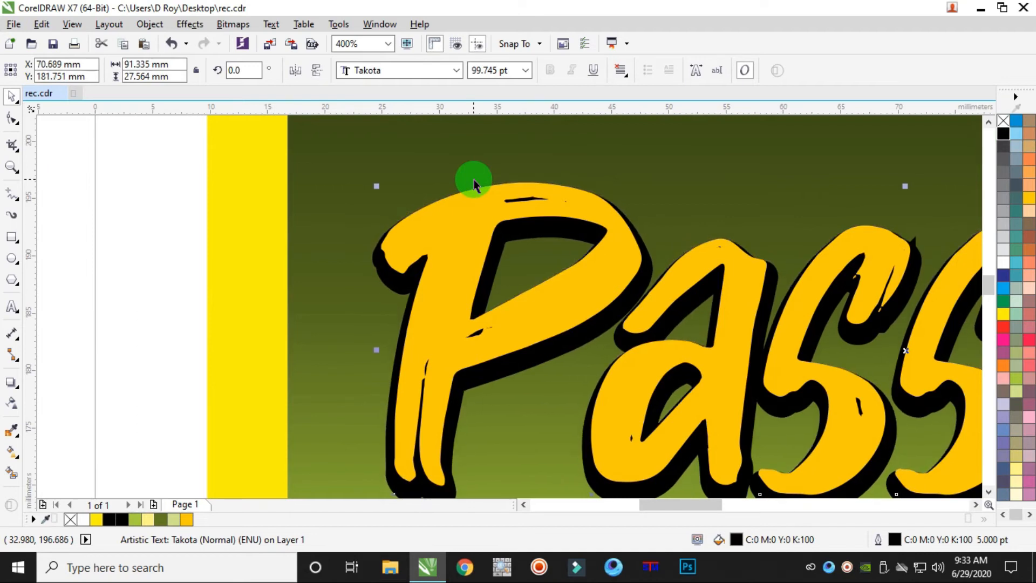
pyautogui.scroll(-3, 205, 124)
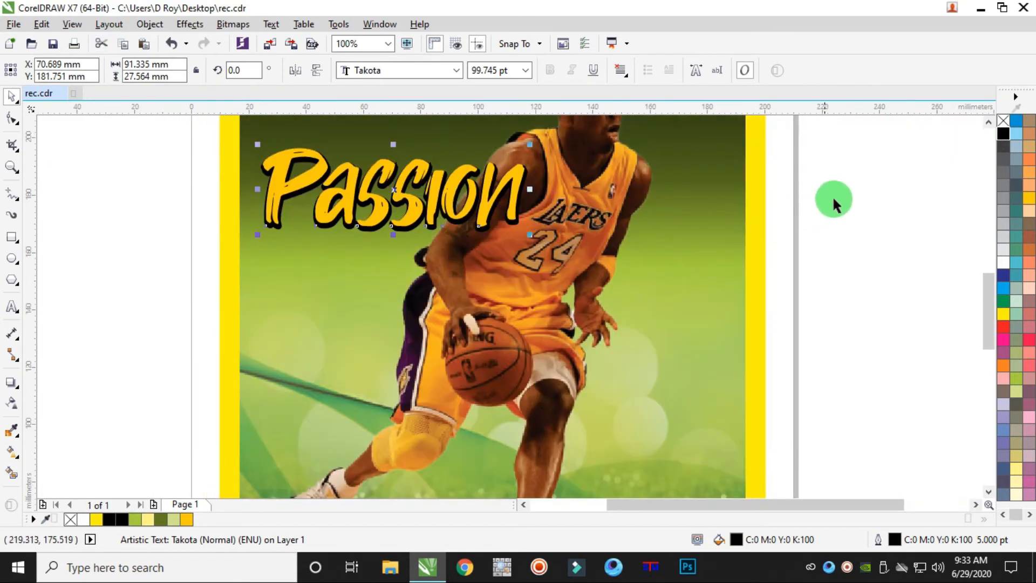
# Rotate both layers of the Passion text slightly counterclockwise
pyautogui.click(833, 196)
pyautogui.scroll(-2, 819, 194)
pyautogui.scroll(2, 754, 173)
pyautogui.moveTo(497, 185); pyautogui.dragTo(861, 327)
pyautogui.moveTo(815, 300); pyautogui.dragTo(828, 287)
pyautogui.click(255, 255)
pyautogui.scroll(-2, 273, 268)
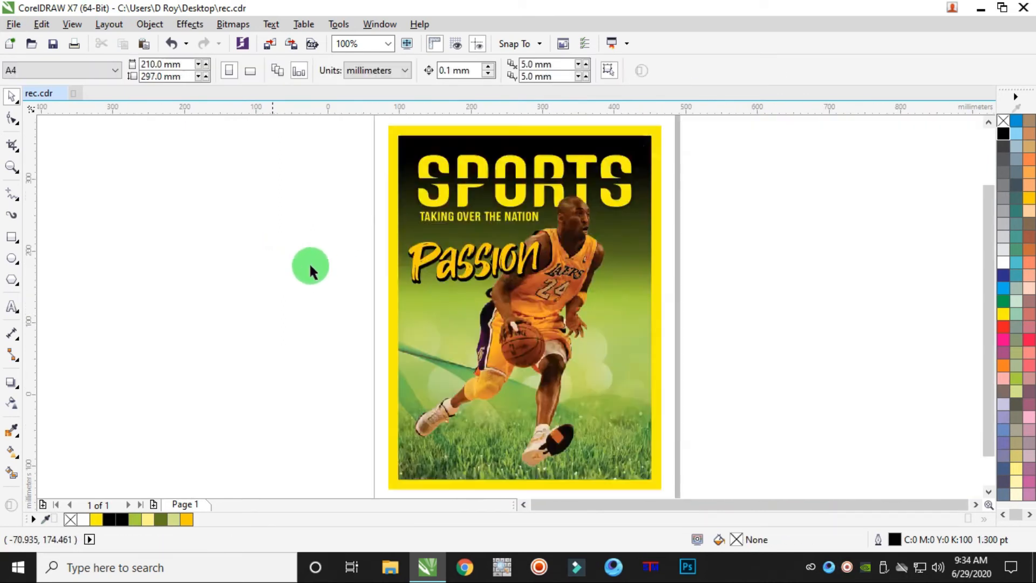
# Add the text "BASKET BALL TRYOUTS" on three lines below Passion in bold Univers Condensed, 20 pt
pyautogui.scroll(3, 363, 286)
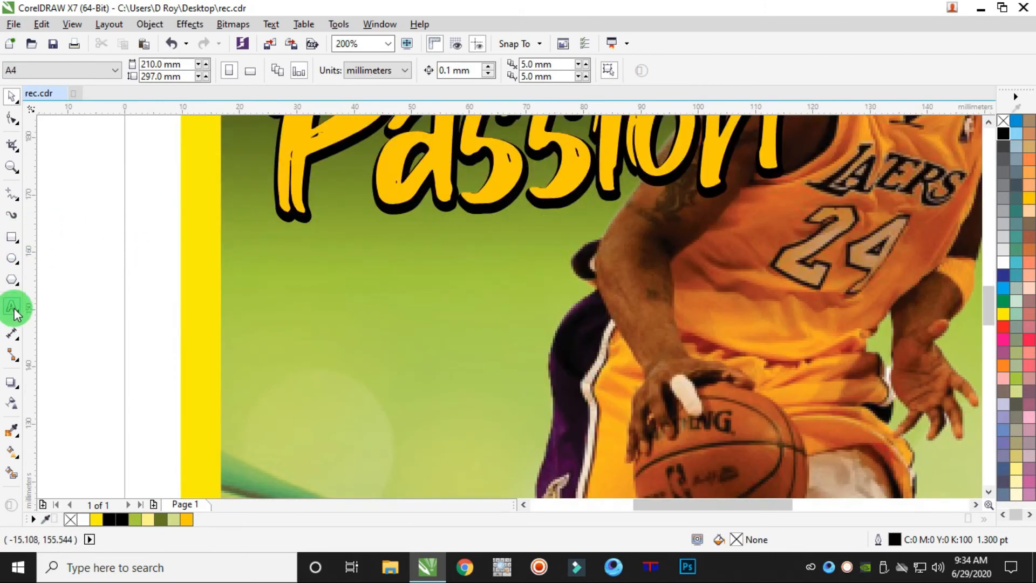
pyautogui.click(13, 311)
pyautogui.click(297, 294)
pyautogui.click(391, 77)
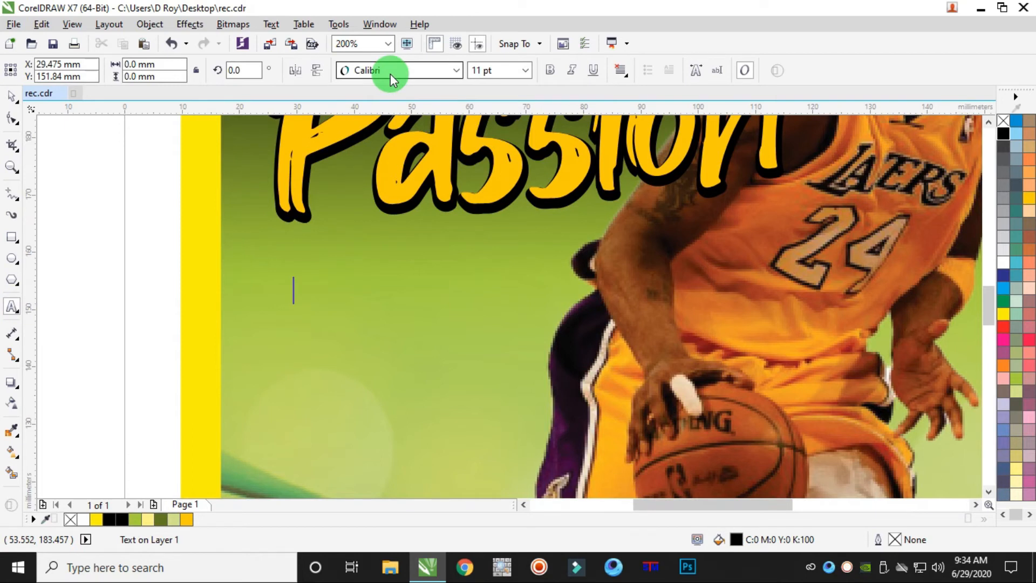
pyautogui.click(389, 145)
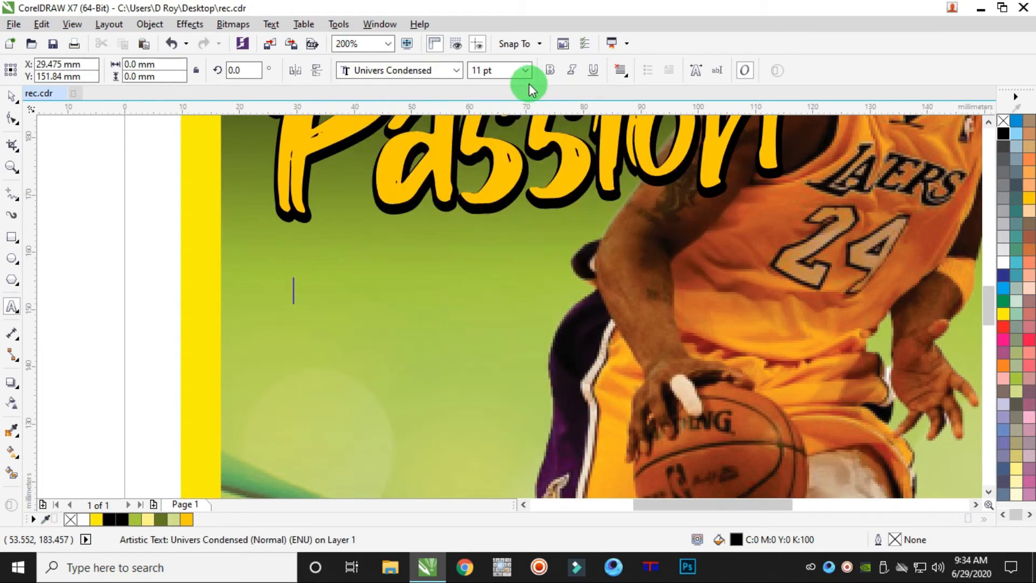
pyautogui.click(552, 70)
pyautogui.click(499, 71)
pyautogui.write('20')
pyautogui.press('Return')
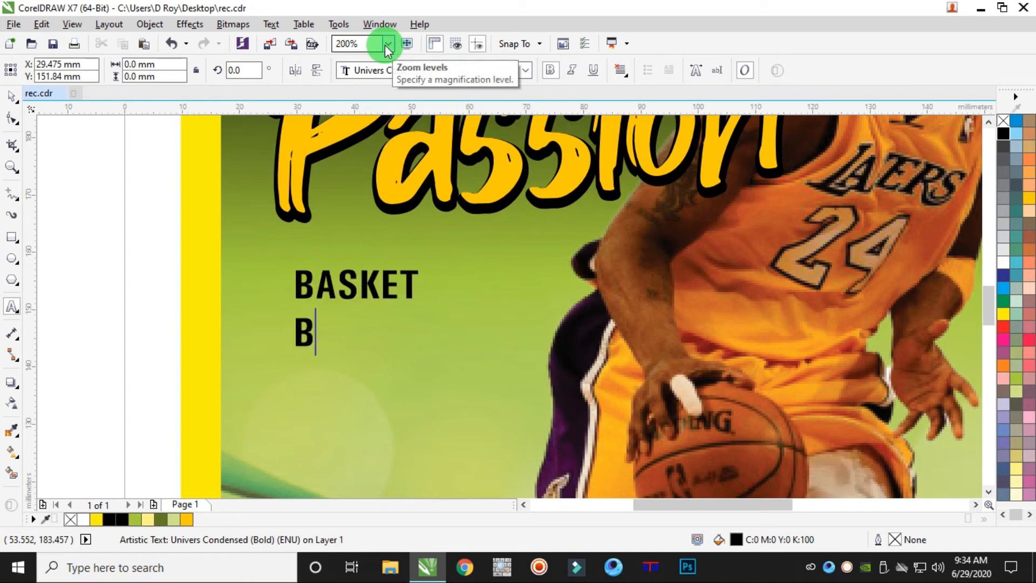
pyautogui.write('OUTS')
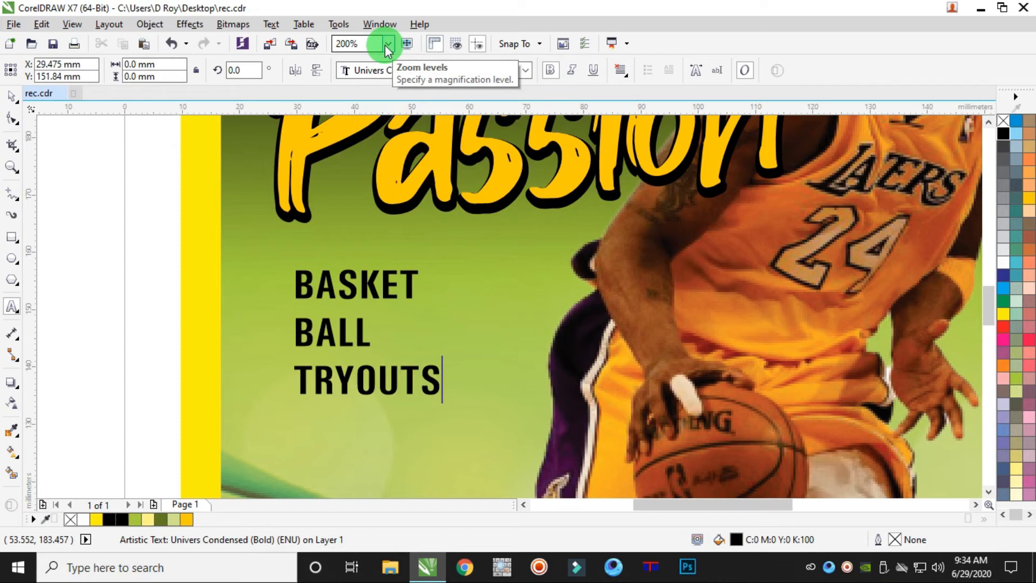
# Centre-align the BASKET BALL TRYOUTS text and enlarge it to about 28.4 pt
pyautogui.hotkey('ctrl', 'a')
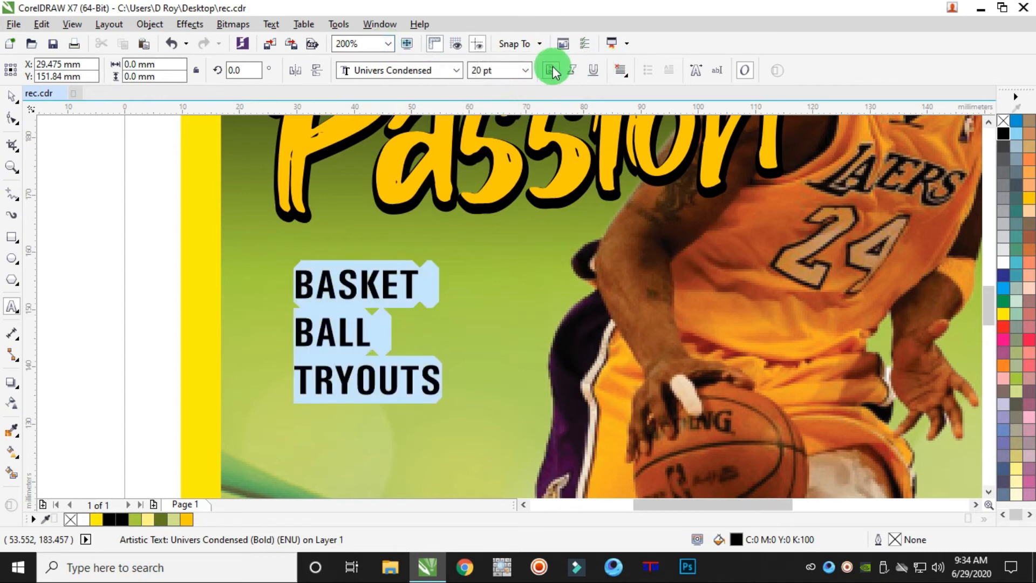
pyautogui.click(620, 70)
pyautogui.click(648, 117)
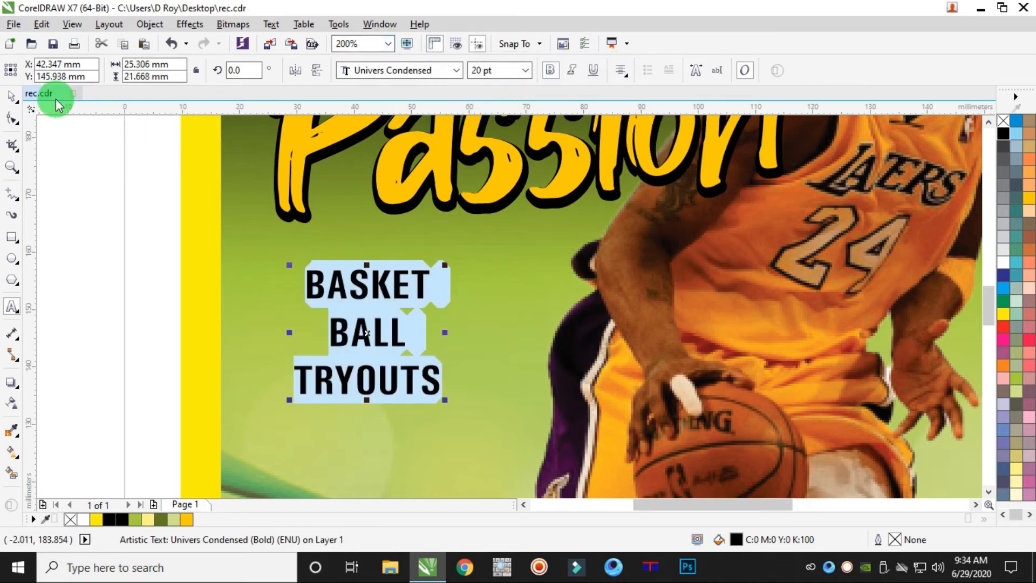
pyautogui.click(11, 96)
pyautogui.moveTo(448, 402); pyautogui.dragTo(504, 444)
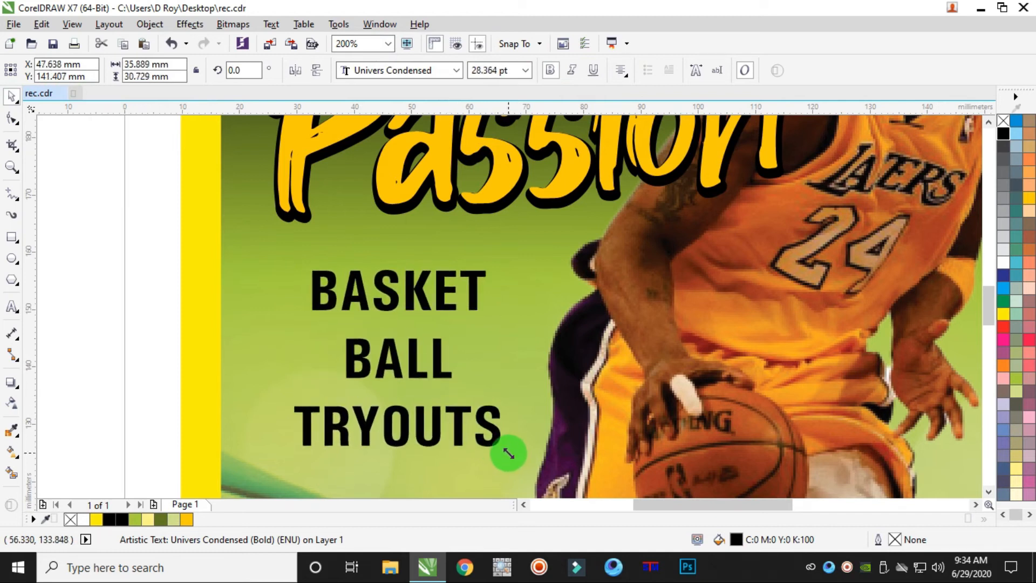
# Tighten the line spacing of the BASKET BALL TRYOUTS text
pyautogui.click(12, 118)
pyautogui.moveTo(295, 460); pyautogui.dragTo(280, 420)
pyautogui.click(11, 96)
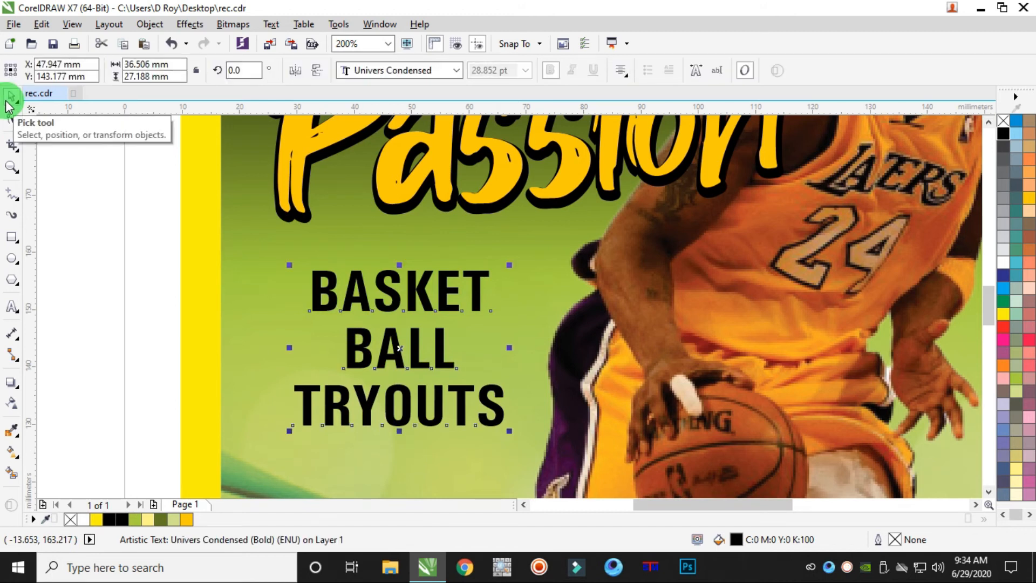
# Break the three-line text apart into separate lines and move TRYOUTS lower
pyautogui.scroll(-2, 300, 231)
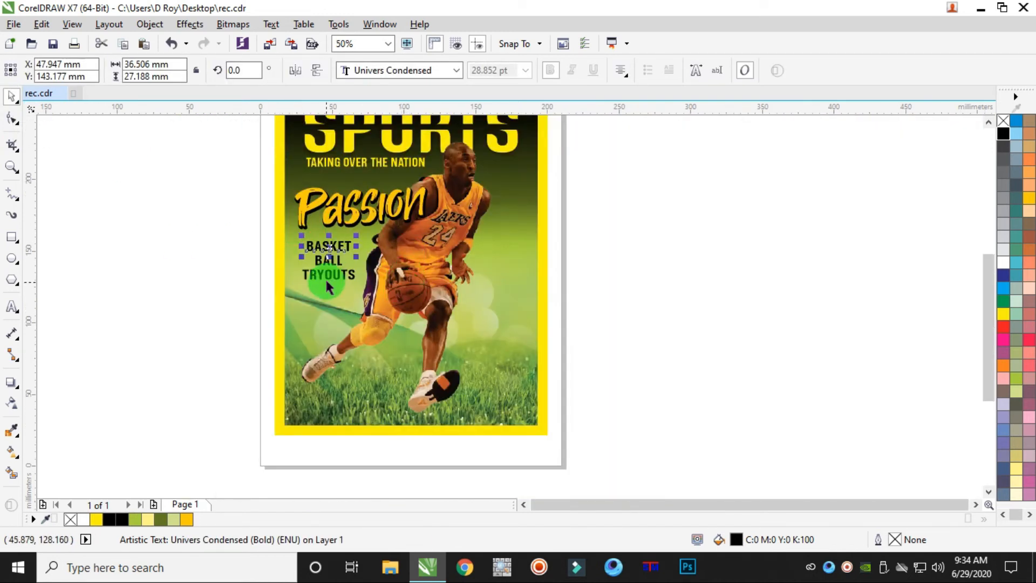
pyautogui.scroll(1, 335, 286)
pyautogui.moveTo(353, 278); pyautogui.dragTo(348, 302)
# Enlarge the word BALL to about 47.6 pt and centre it beneath BASKET
pyautogui.moveTo(341, 262); pyautogui.dragTo(376, 292)
pyautogui.scroll(2, 326, 243)
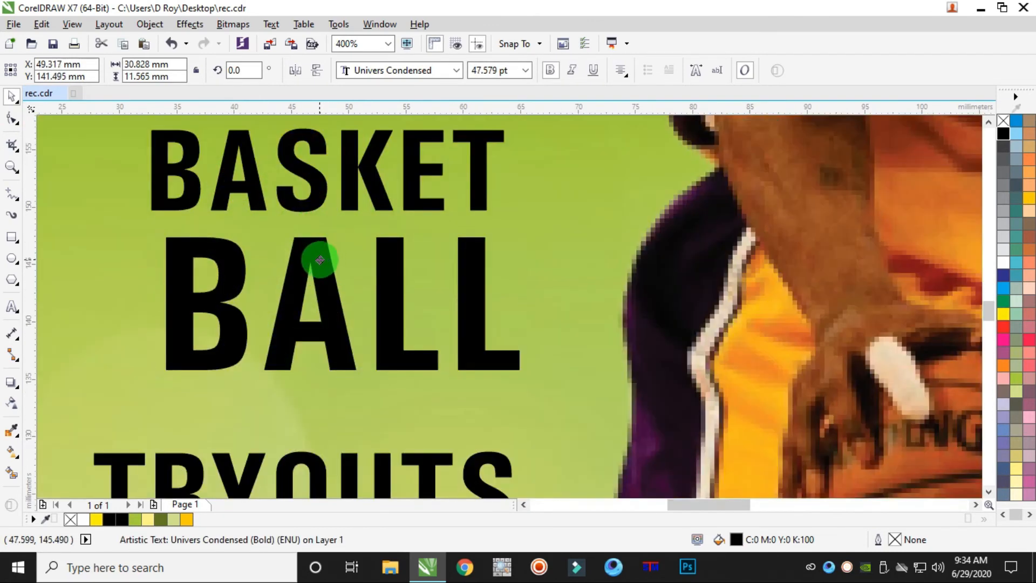
pyautogui.moveTo(320, 260); pyautogui.dragTo(308, 261)
pyautogui.scroll(-2, 461, 308)
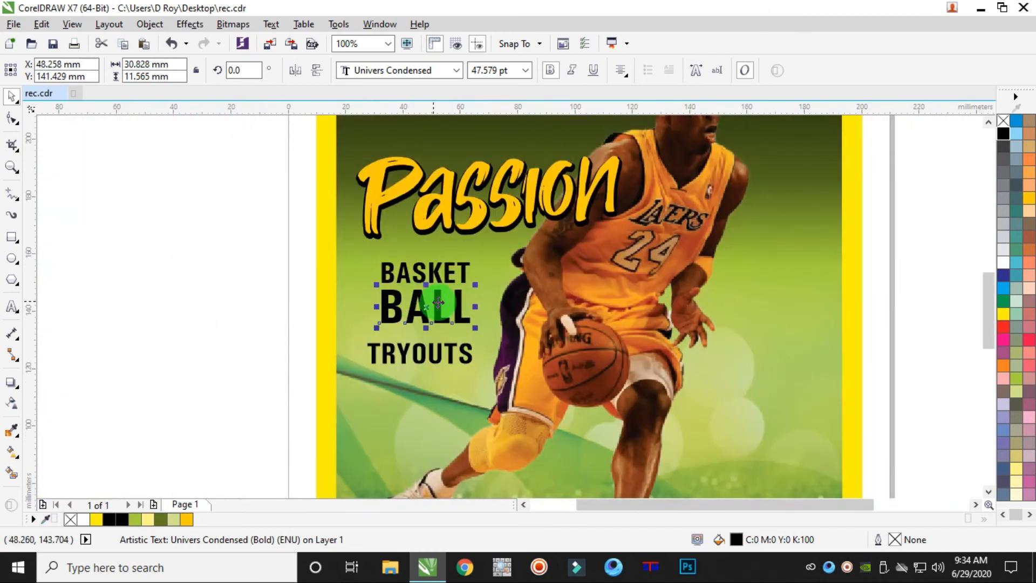
# Draw a rectangle about 35.5 by 24.9 mm over the words BASKET BALL, filled red with no outline
pyautogui.scroll(1, 439, 302)
pyautogui.click(11, 237)
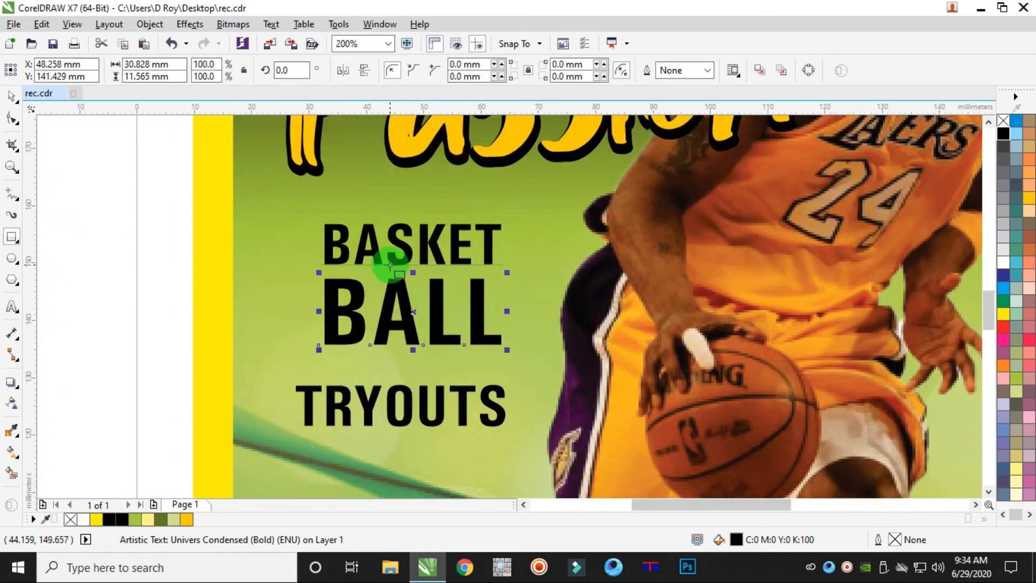
pyautogui.moveTo(308, 214); pyautogui.dragTo(513, 354)
pyautogui.click(13, 97)
pyautogui.click(1007, 324)
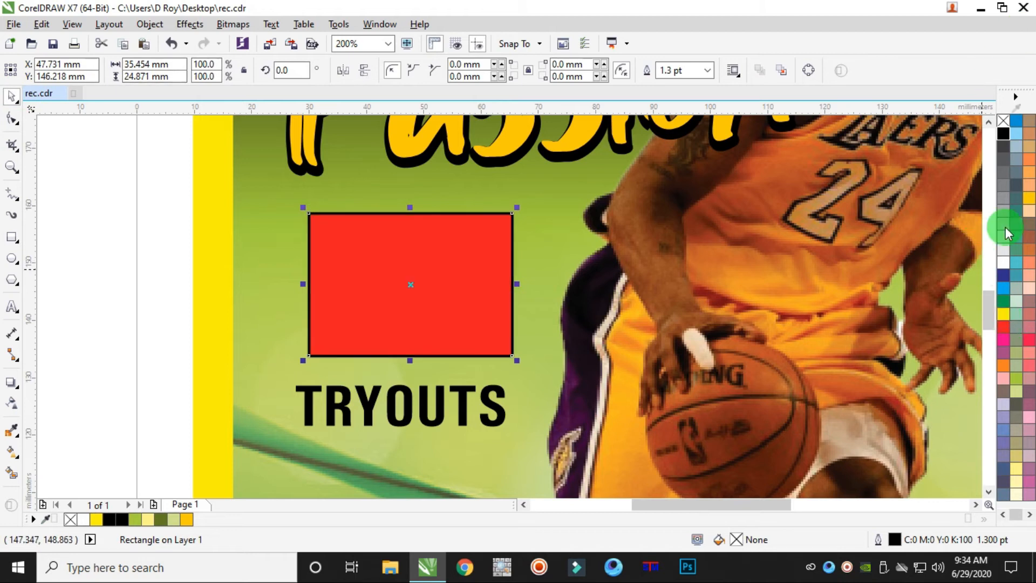
pyautogui.rightClick(1004, 120)
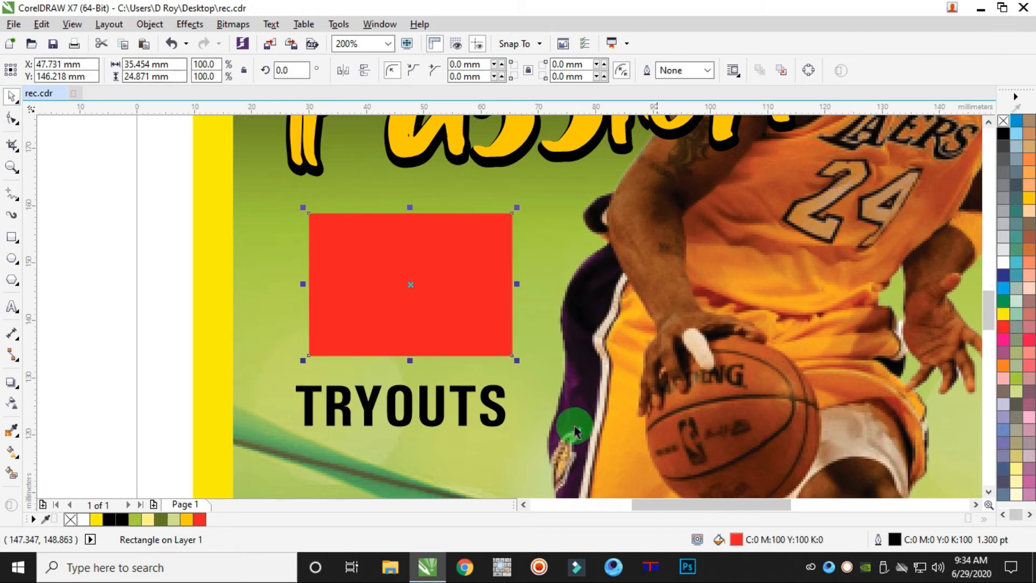
# Darken the red rectangle's fill to C0 M100 Y100 K50 and bring the words BASKET and BALL in front of it
pyautogui.doubleClick(737, 540)
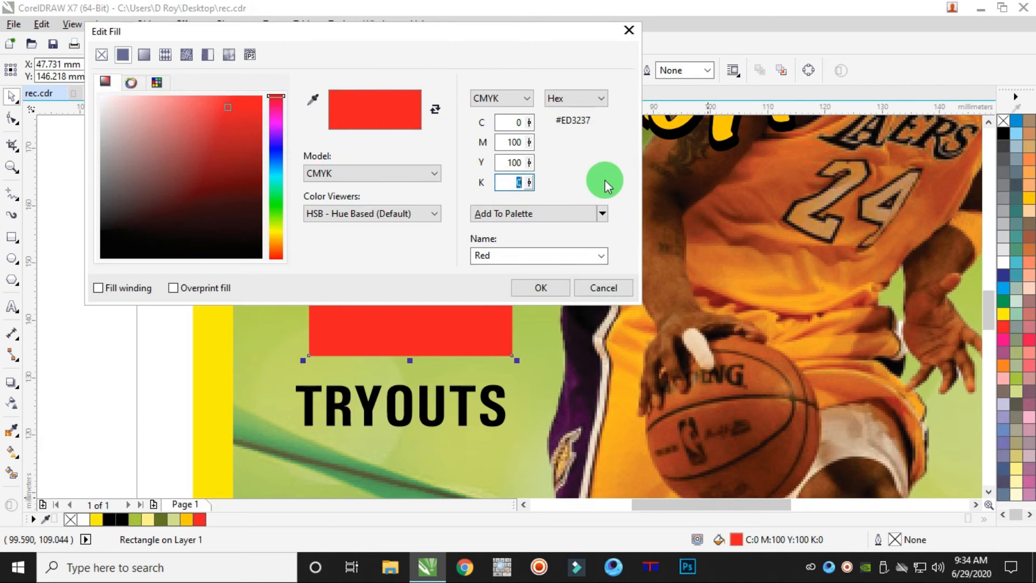
pyautogui.write('50')
pyautogui.press('Return')
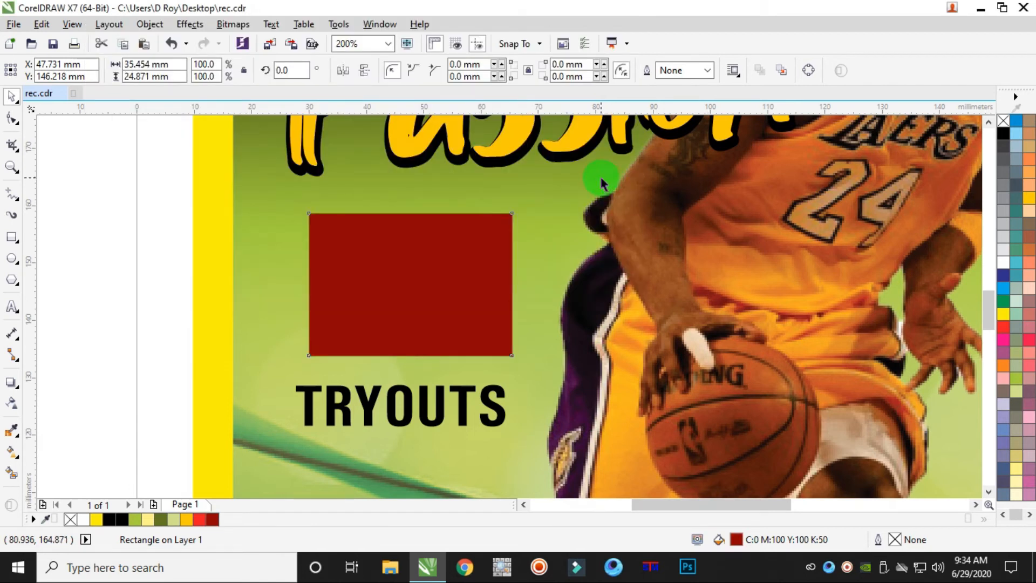
pyautogui.moveTo(76, 192); pyautogui.dragTo(528, 351)
pyautogui.hotkey('shift', 'pageup')
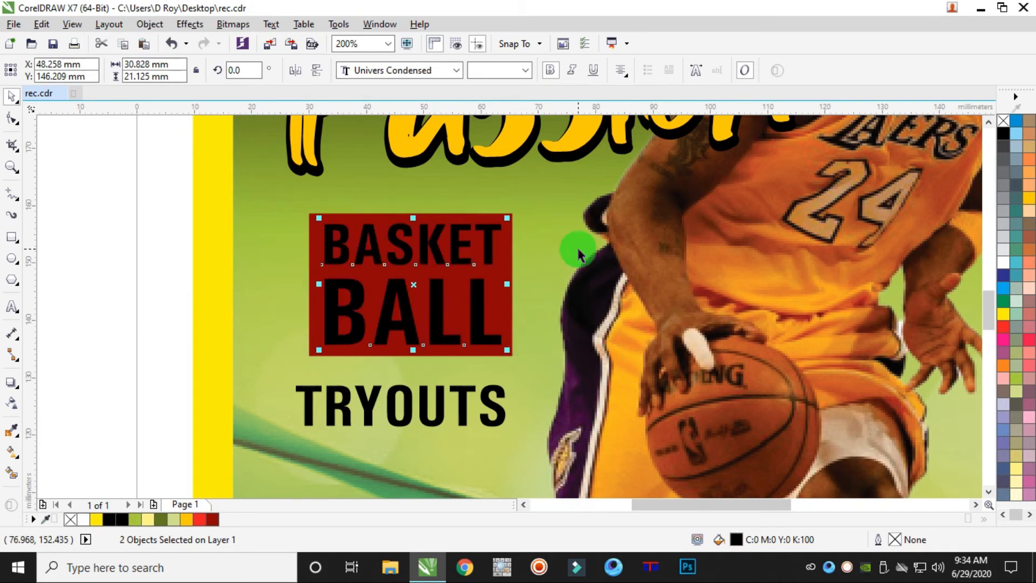
# Fill the word BALL with white
pyautogui.click(85, 180)
pyautogui.click(410, 318)
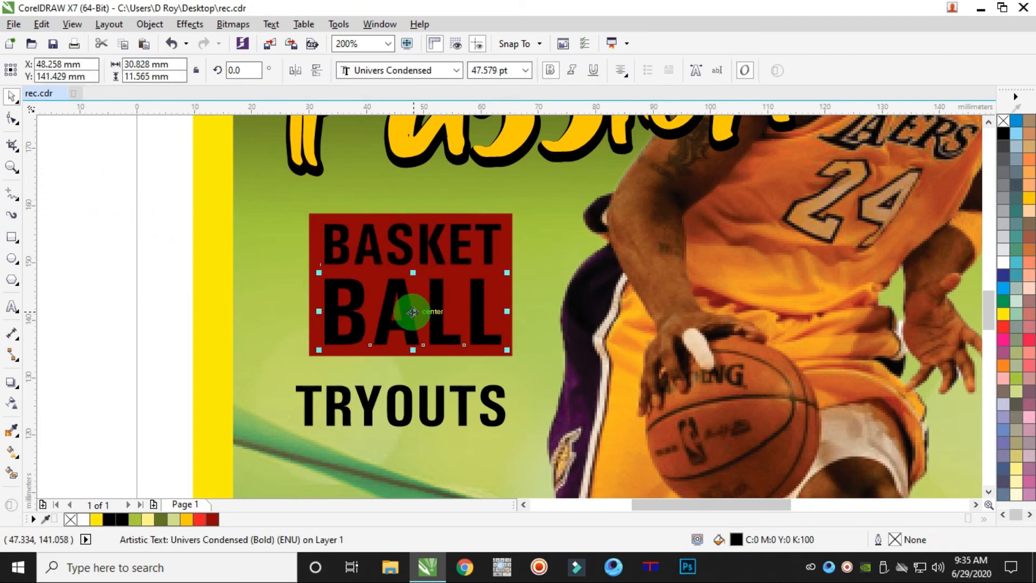
pyautogui.click(1004, 264)
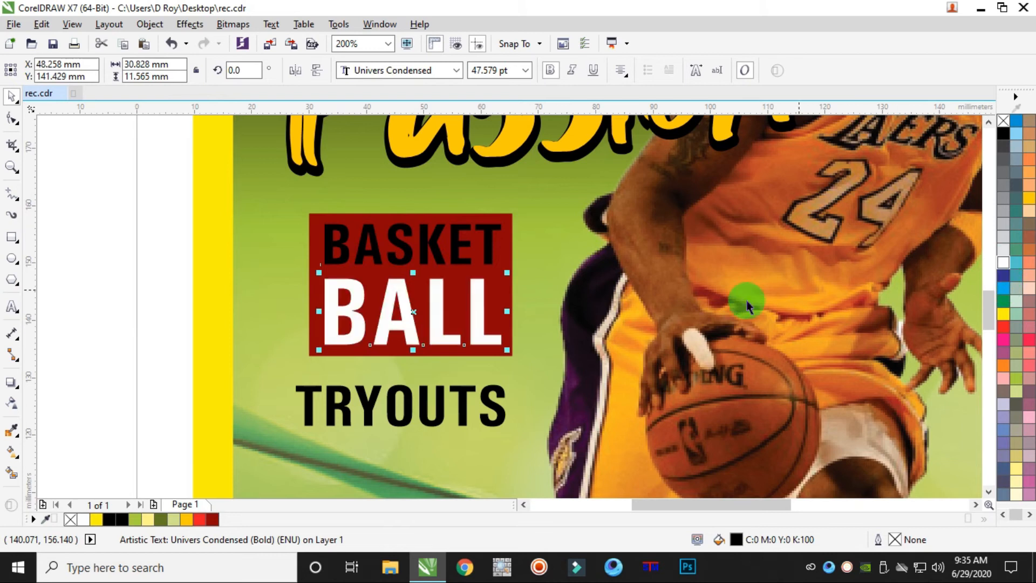
# Copy the dark red rectangle as a yellow band about 35.5 by 10.2 mm behind BASKET, keeping the word in front
pyautogui.click(510, 217)
pyautogui.moveTo(410, 358); pyautogui.dragTo(424, 275)
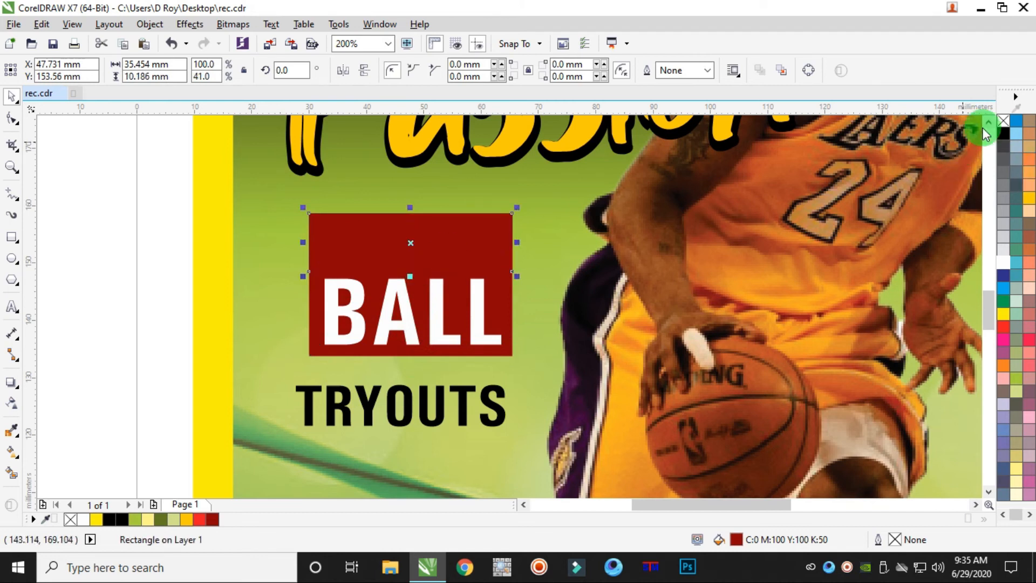
pyautogui.click(1003, 313)
pyautogui.moveTo(119, 191); pyautogui.dragTo(507, 281)
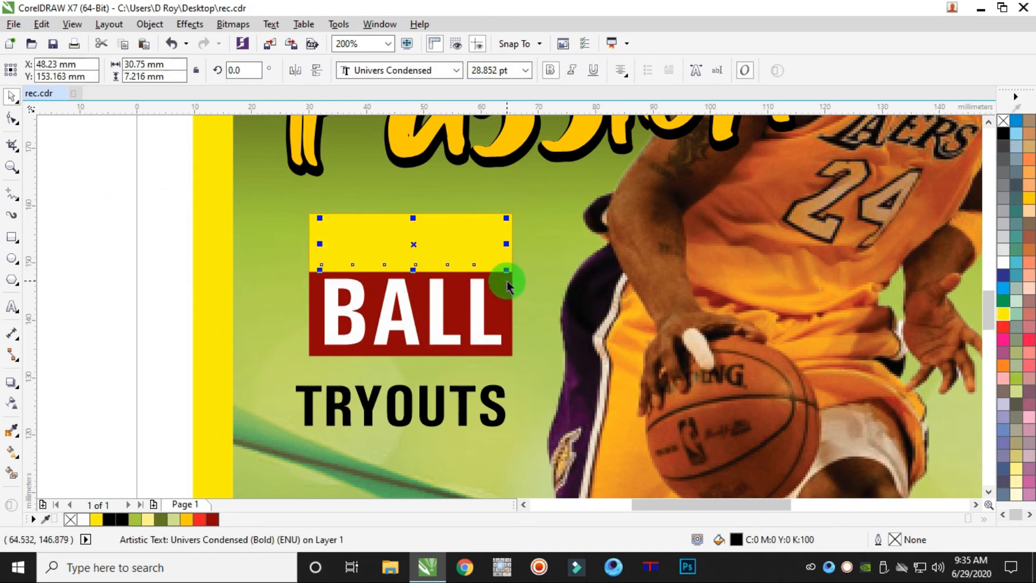
pyautogui.hotkey('shift', 'pageup')
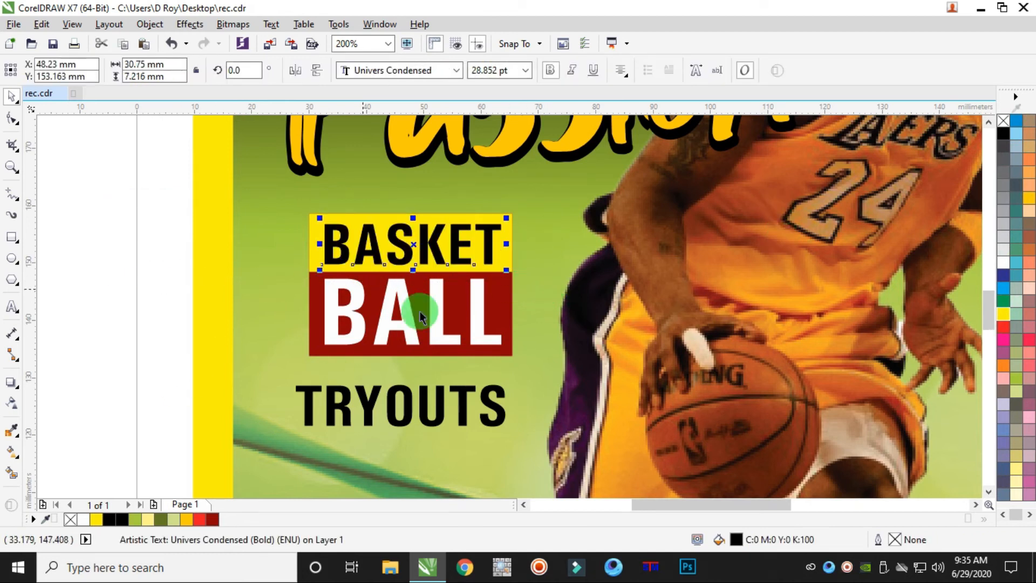
# Set the fill of the word BASKET to rich black, C100 M100 Y100 K100
pyautogui.doubleClick(738, 539)
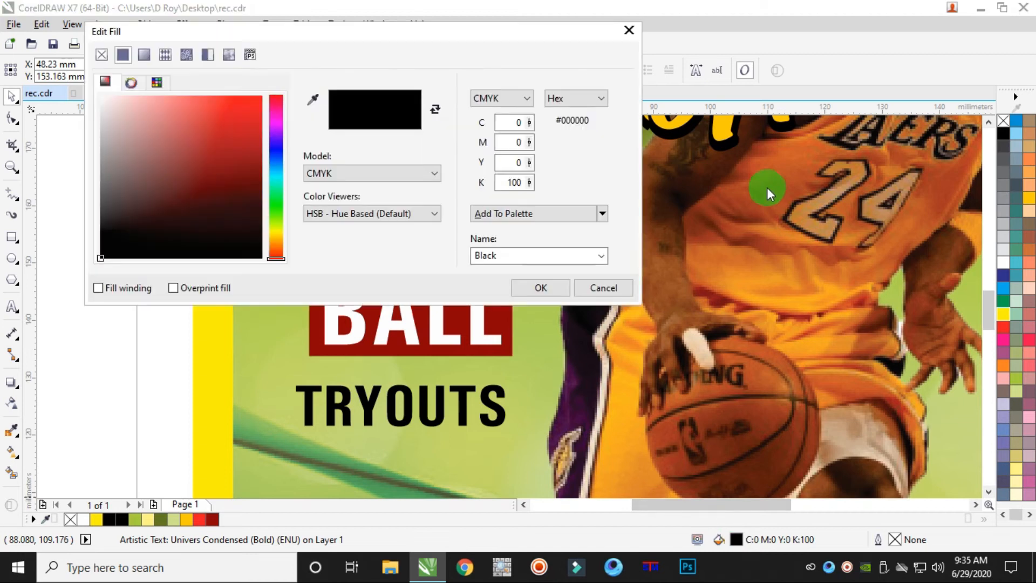
pyautogui.click(510, 128)
pyautogui.write('100')
pyautogui.press('Tab')
pyautogui.write('10')
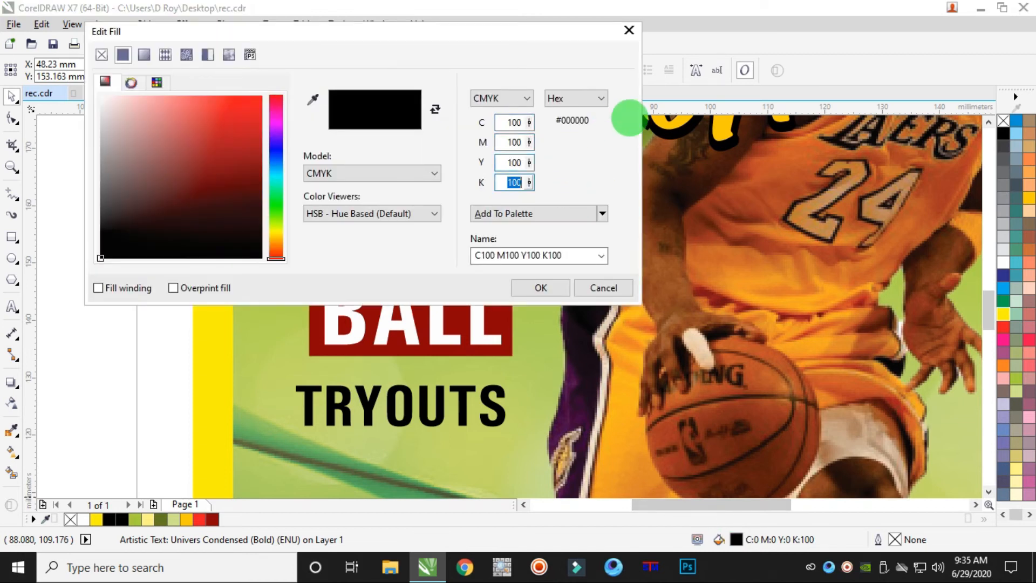
pyautogui.press('Return')
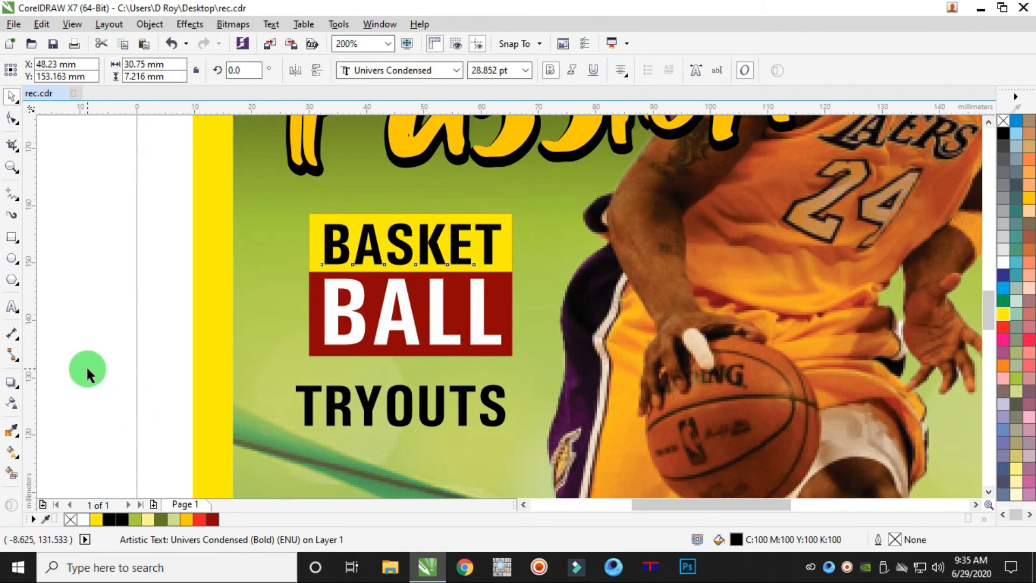
pyautogui.click(87, 368)
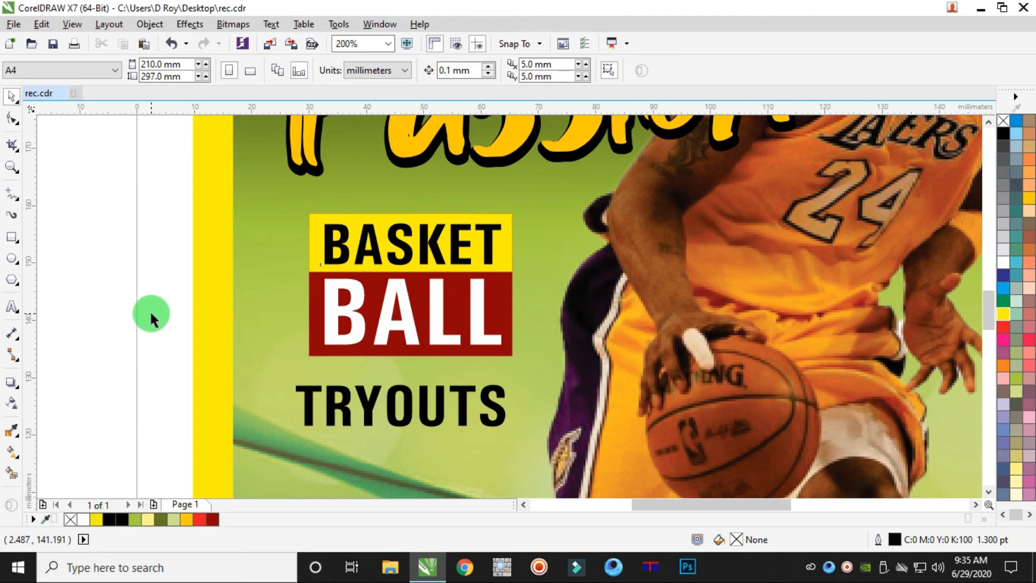
# Fill the word TRYOUTS with the same rich black, C100 M100 Y100 K100
pyautogui.click(421, 412)
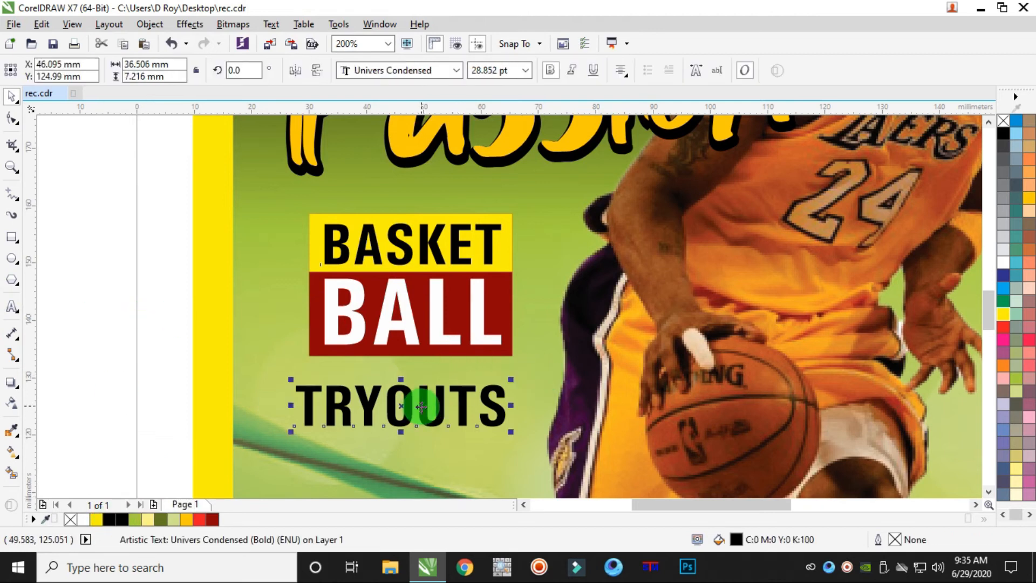
pyautogui.click(122, 520)
pyautogui.click(124, 433)
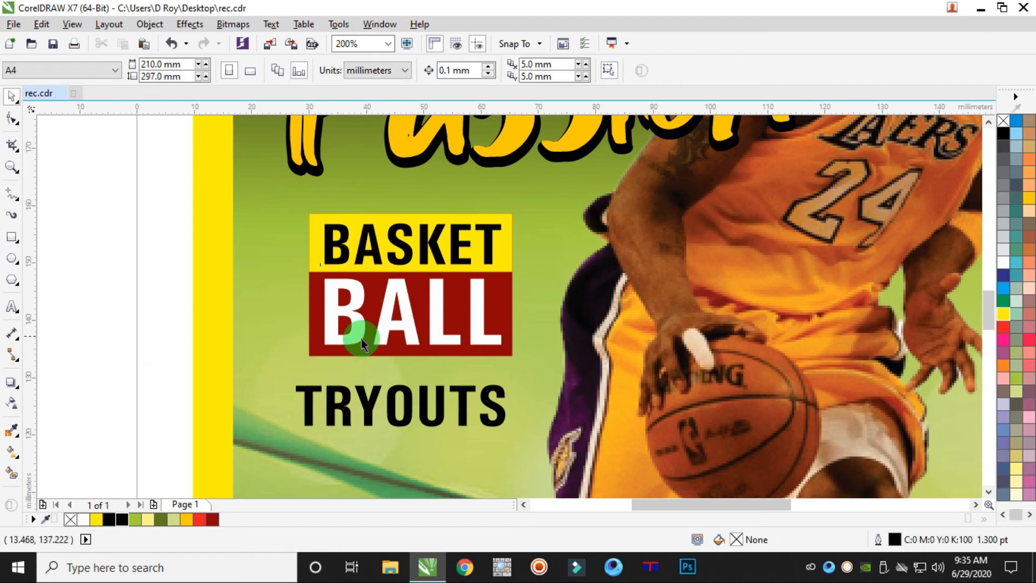
# Move TRYOUTS up directly beneath the dark red rectangle and narrow it to 35.5 mm to match the rectangle's width
pyautogui.scroll(2, 418, 296)
pyautogui.scroll(-2, 431, 322)
pyautogui.click(429, 370)
pyautogui.moveTo(430, 370)
pyautogui.mouseDown()
pyautogui.moveTo(430, 381)
pyautogui.moveTo(451, 366)
pyautogui.moveTo(440, 365)
pyautogui.mouseUp()
pyautogui.scroll(2, 431, 372)
pyautogui.moveTo(534, 365); pyautogui.dragTo(534, 367)
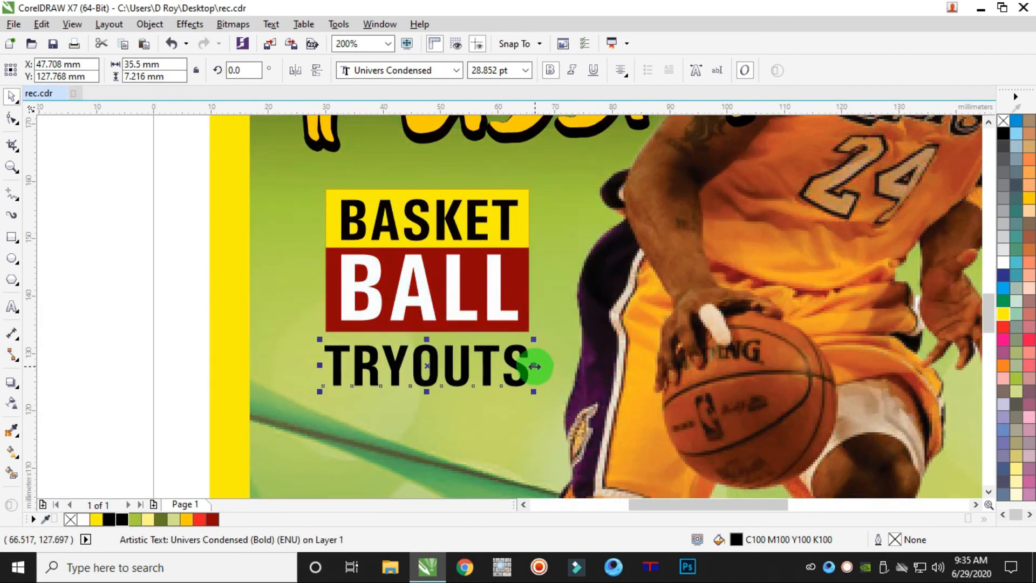
# Enlarge the whole BASKET BALL TRYOUTS block to about 41.8 by 40.6 mm and position it below the Passion lettering
pyautogui.scroll(-1, 534, 367)
pyautogui.click(323, 261)
pyautogui.moveTo(317, 262); pyautogui.dragTo(547, 411)
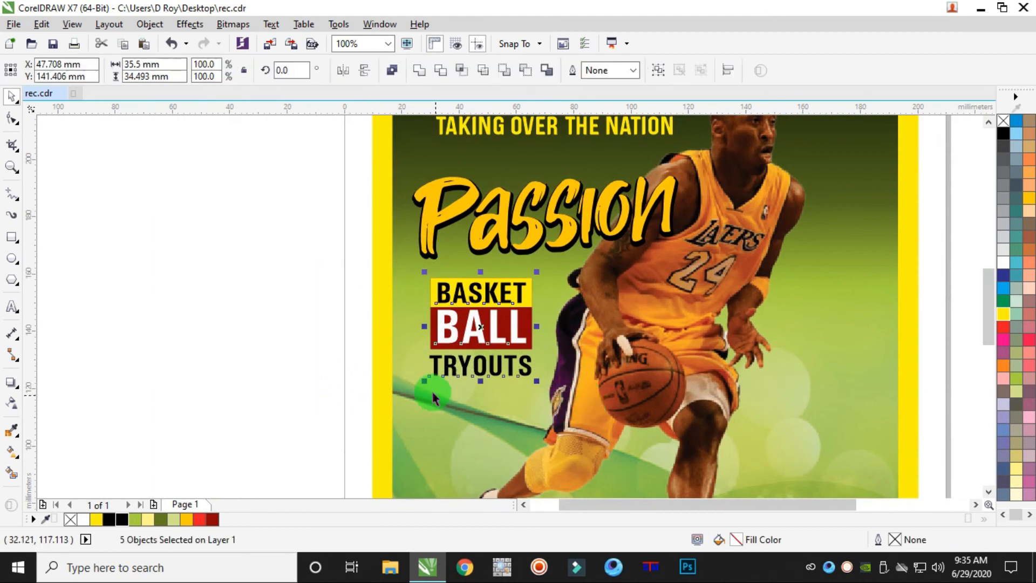
pyautogui.moveTo(428, 381); pyautogui.dragTo(405, 400)
pyautogui.moveTo(482, 338); pyautogui.dragTo(484, 333)
pyautogui.scroll(-1, 484, 333)
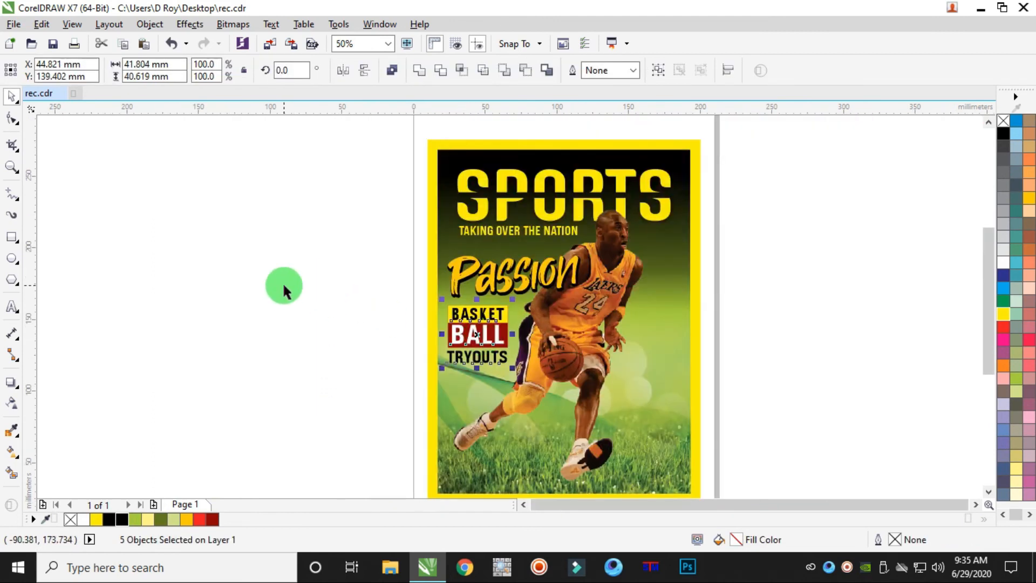
pyautogui.click(283, 282)
# Place a copy of the yellow-orange Passion lettering over the player's lower legs
pyautogui.scroll(-2, 621, 388)
pyautogui.scroll(3, 627, 379)
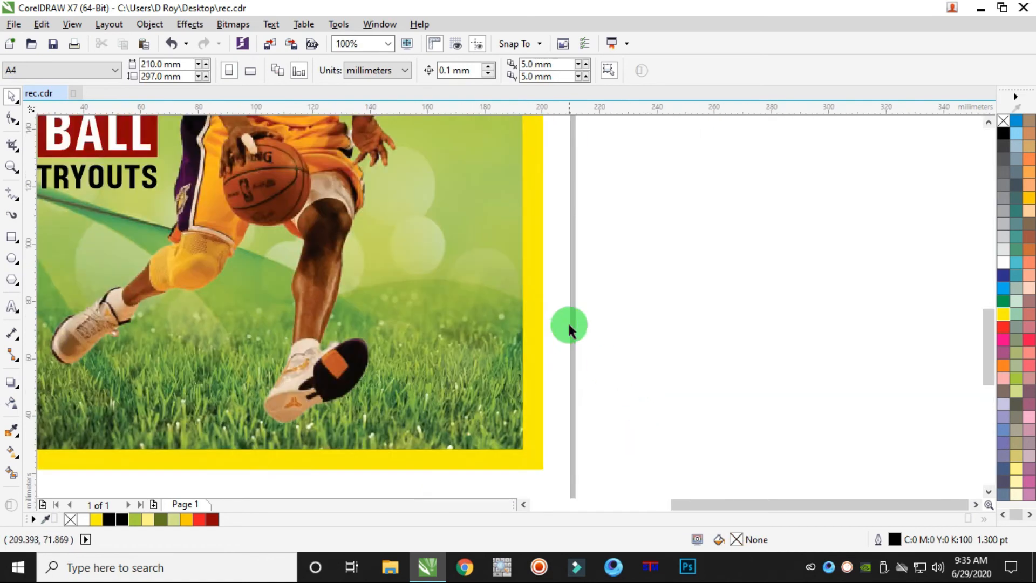
pyautogui.scroll(-1, 569, 325)
pyautogui.moveTo(384, 174); pyautogui.dragTo(466, 306)
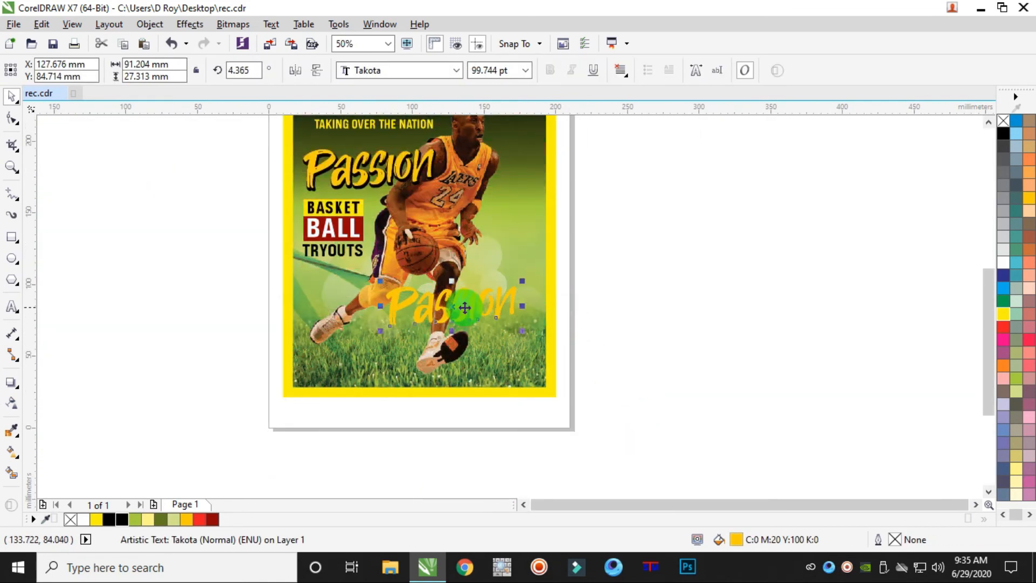
pyautogui.scroll(1, 465, 306)
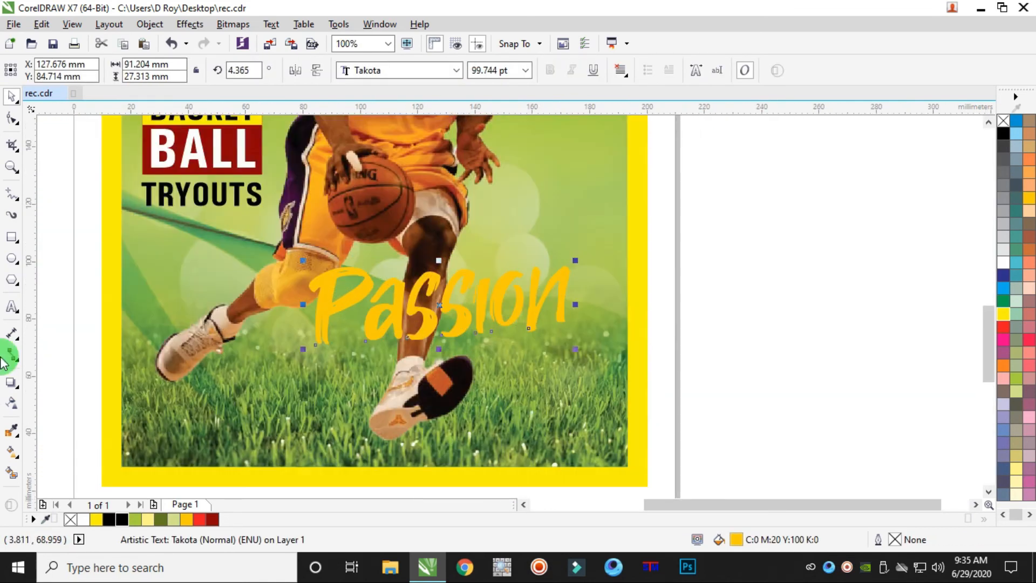
# Replace the copied word with EXCLUSIVE in dark red (C0 M100 Y100 K50) and shift it slightly up and to the left
pyautogui.click(11, 318)
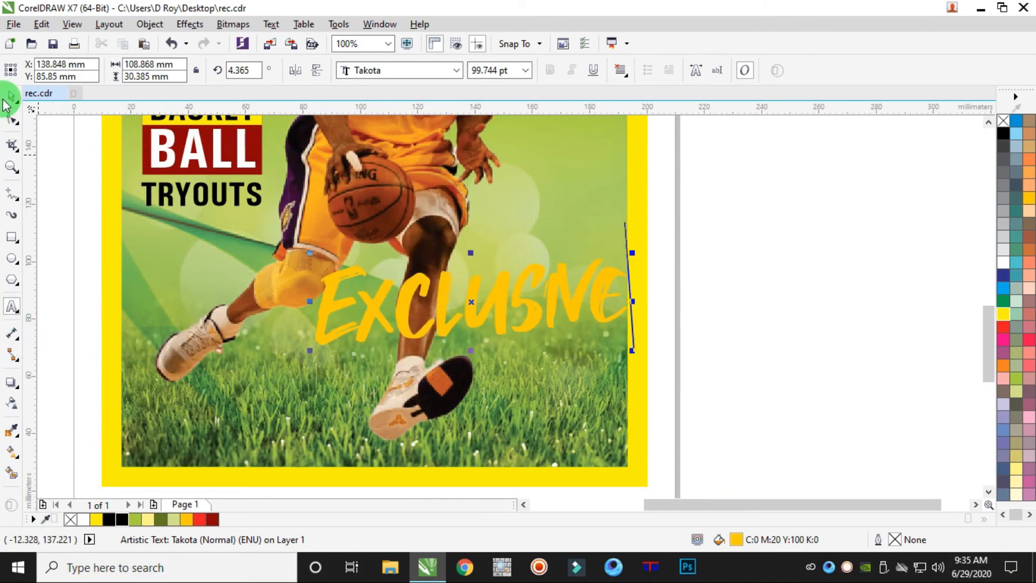
pyautogui.click(213, 518)
pyautogui.moveTo(536, 308); pyautogui.dragTo(521, 299)
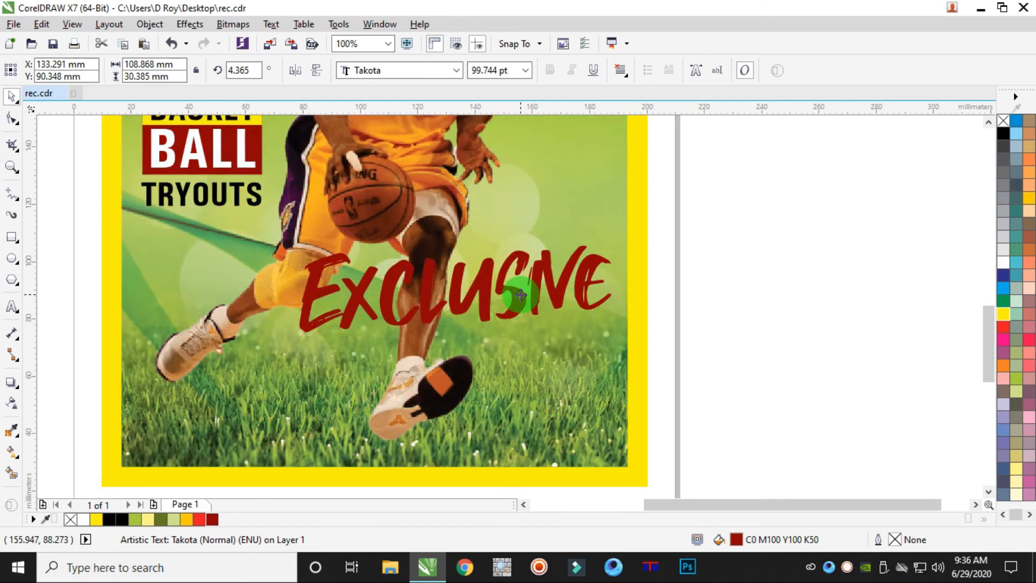
# Back the dark red EXCLUSIVE lettering with an identical white copy that has a 5 pt white outline
pyautogui.rightClick(522, 299)
pyautogui.click(584, 360)
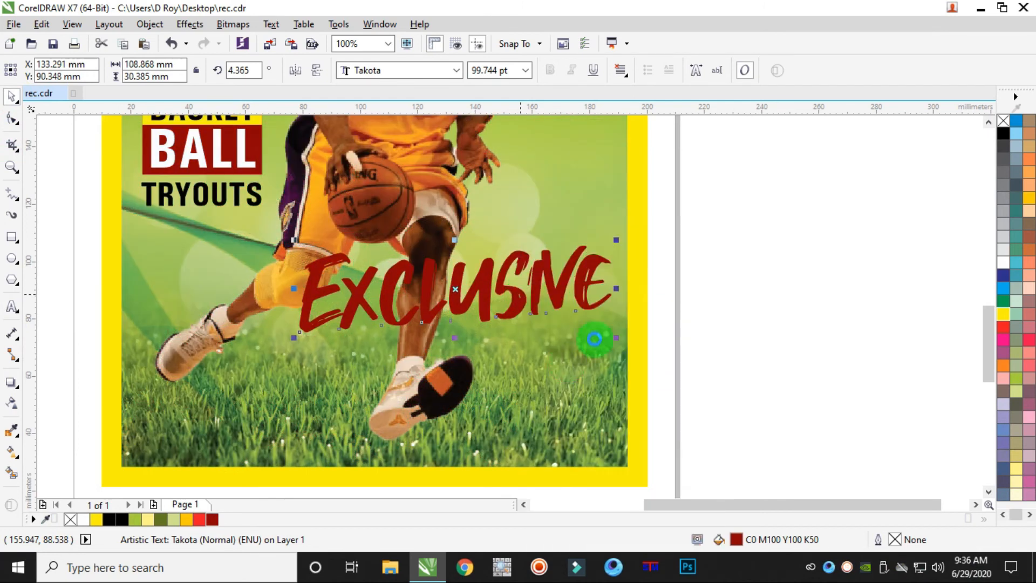
pyautogui.click(1003, 261)
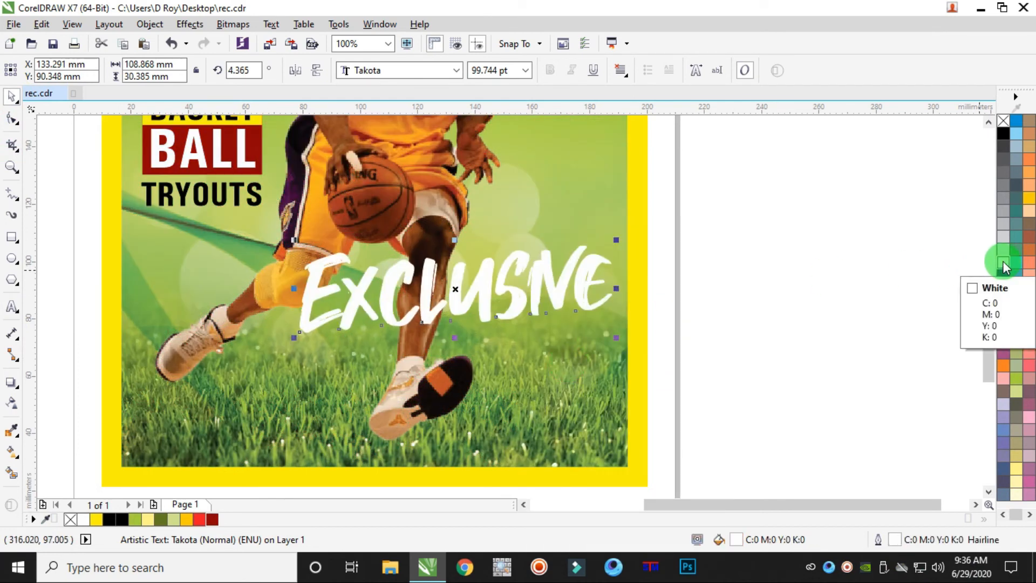
pyautogui.rightClick(1003, 261)
pyautogui.press('Return')
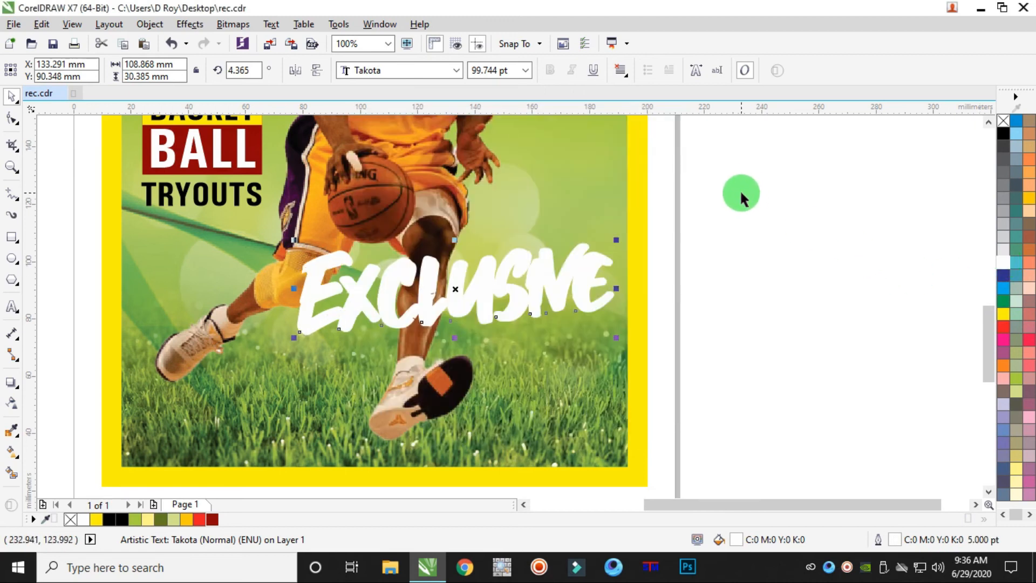
pyautogui.rightClick(741, 194)
pyautogui.click(783, 275)
pyautogui.click(694, 204)
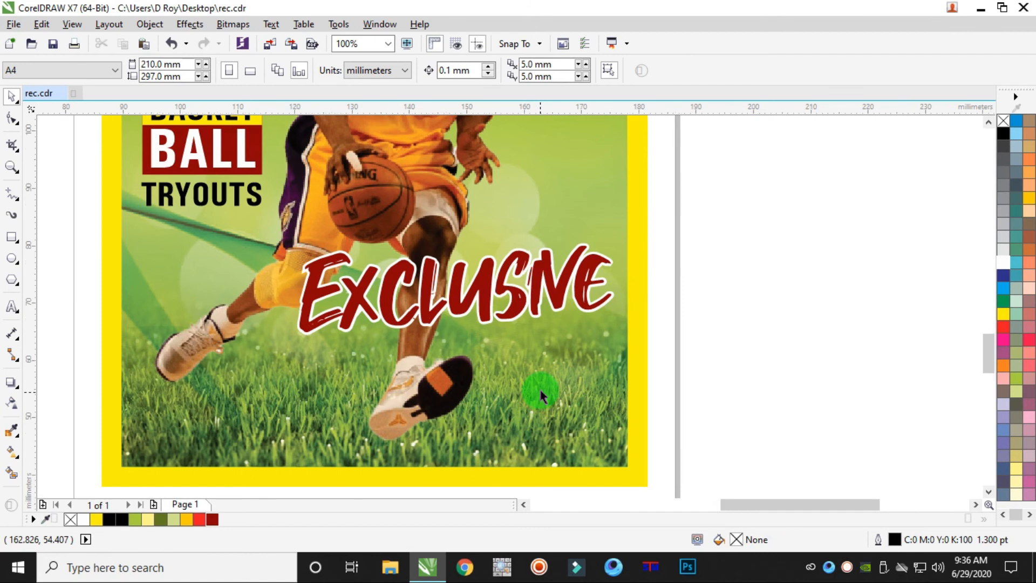
# Add the centred two-line text CRAZY COLLECTION below EXCLUSIVE in 16 pt Univers Condensed
pyautogui.scroll(2, 539, 386)
pyautogui.click(12, 306)
pyautogui.click(436, 313)
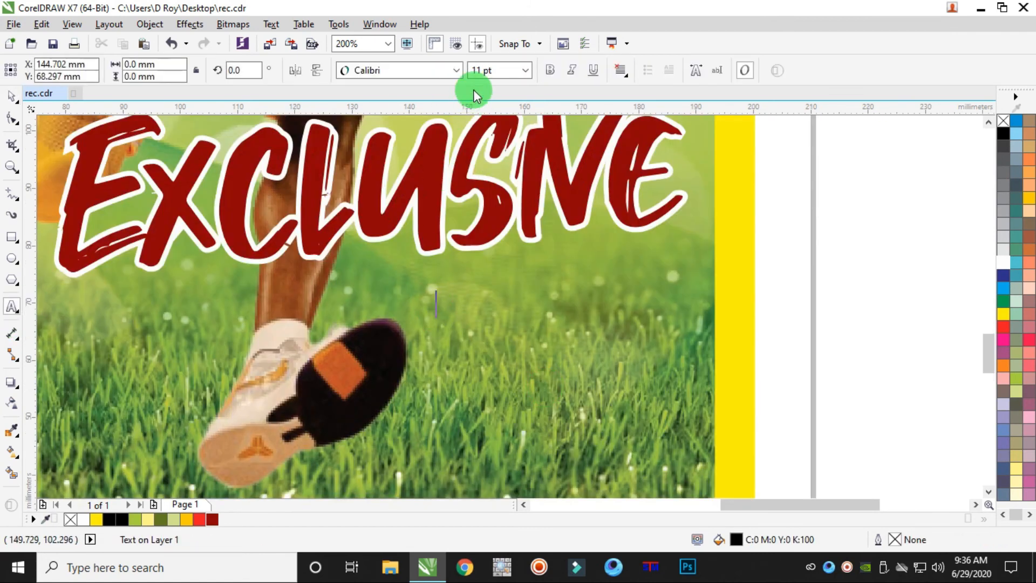
pyautogui.click(405, 75)
pyautogui.moveTo(388, 132)
pyautogui.click(534, 86)
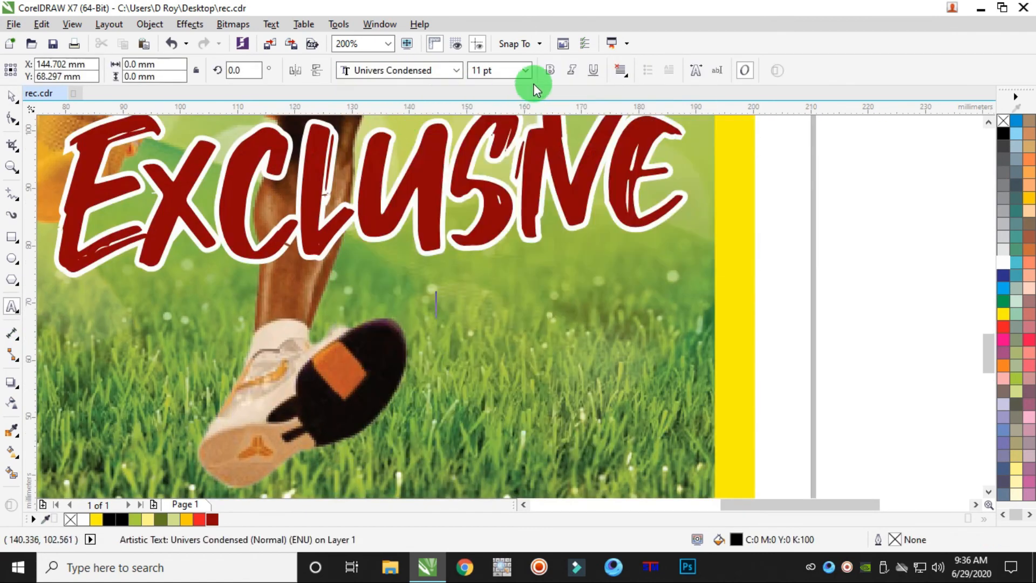
pyautogui.click(624, 67)
pyautogui.click(661, 120)
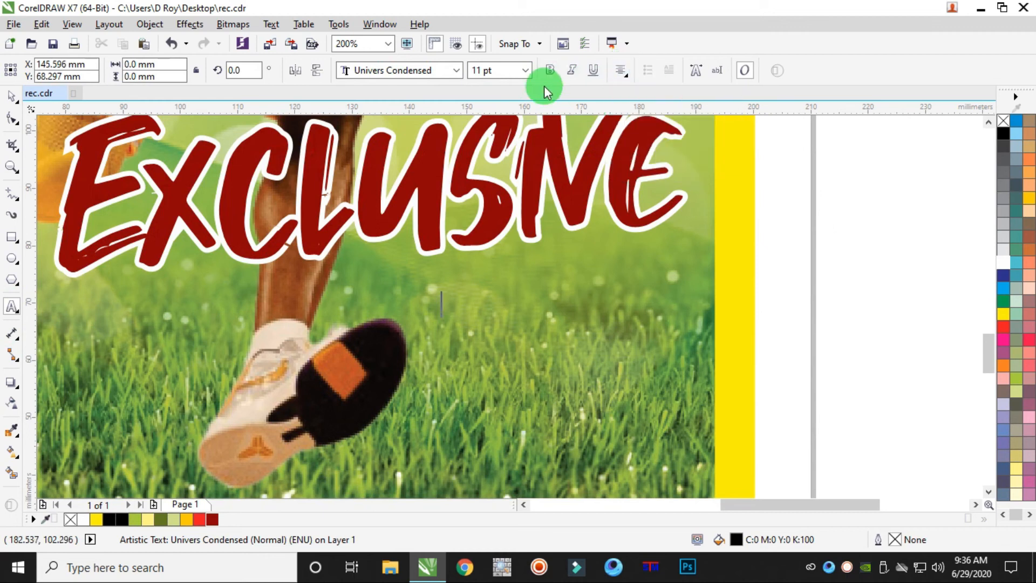
pyautogui.click(490, 175)
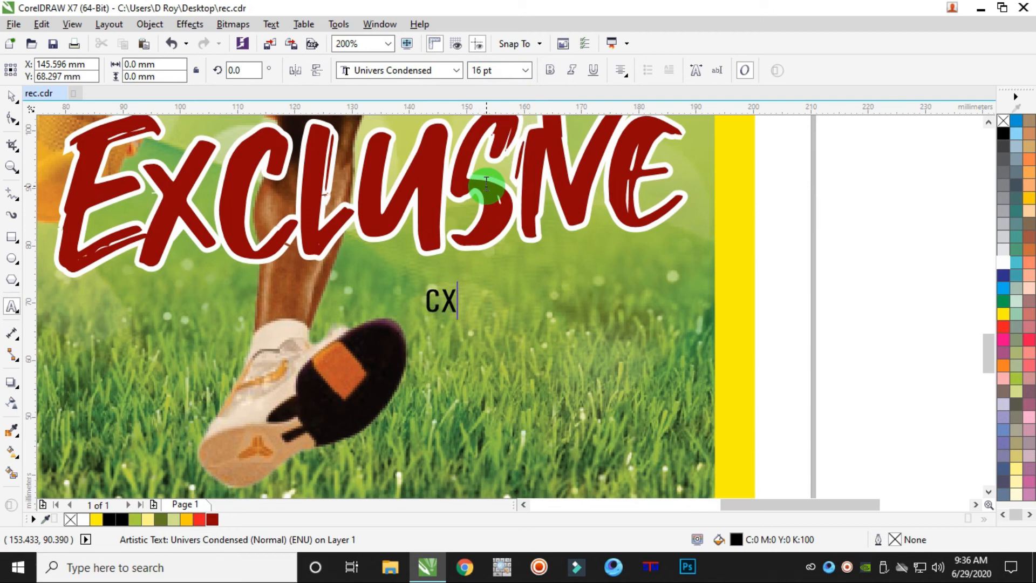
pyautogui.write('AZY ')
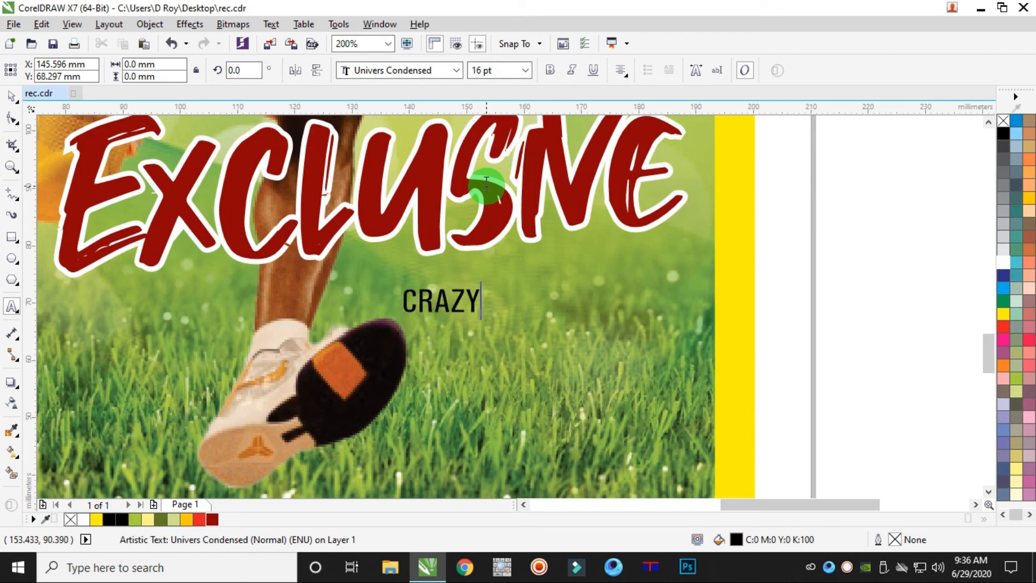
pyautogui.write('COLLECTION')
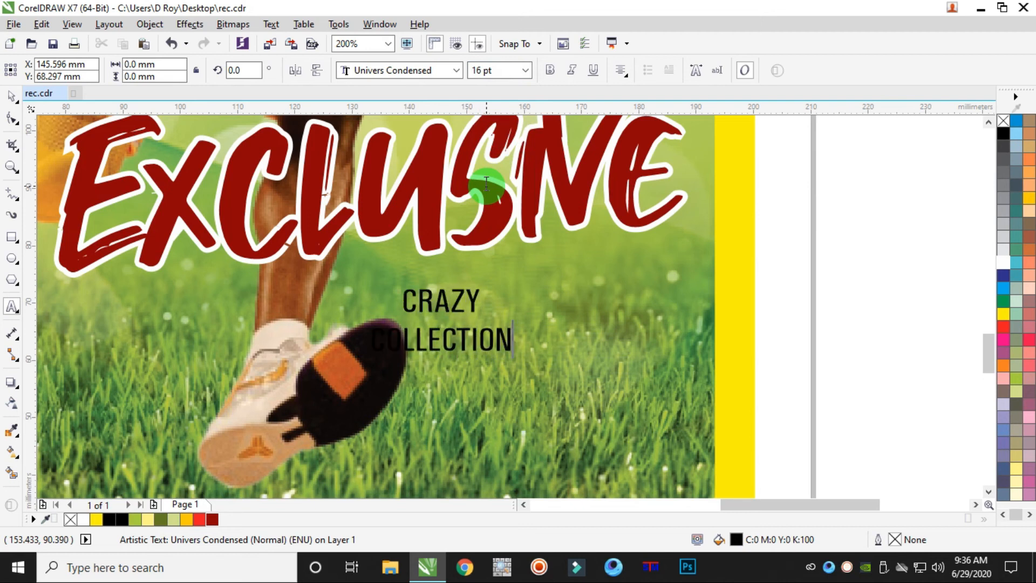
pyautogui.click(10, 103)
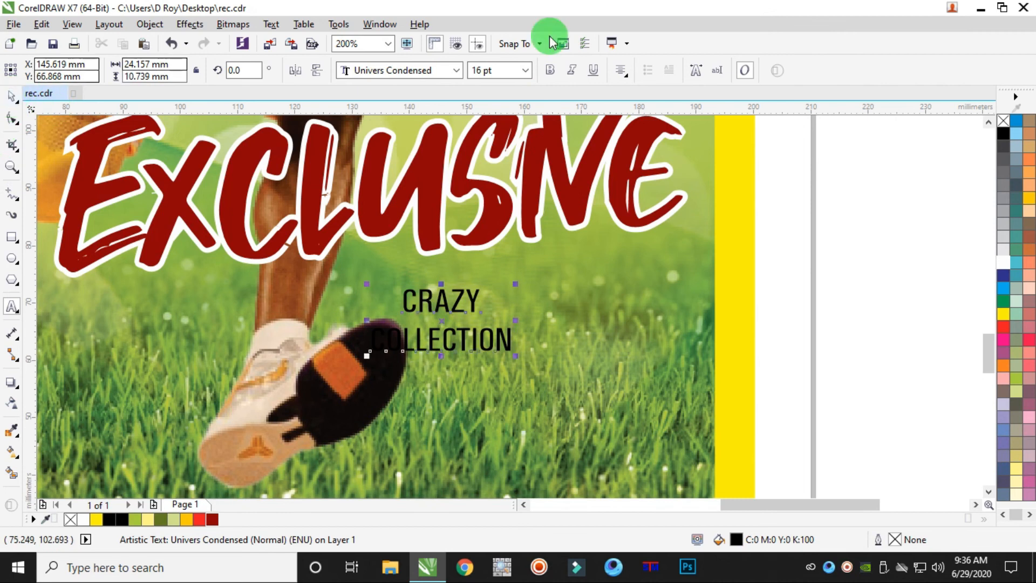
# Make the CRAZY COLLECTION text bold, enlarge it to about 30.2 pt and narrow it slightly
pyautogui.click(550, 69)
pyautogui.moveTo(524, 359); pyautogui.dragTo(611, 373)
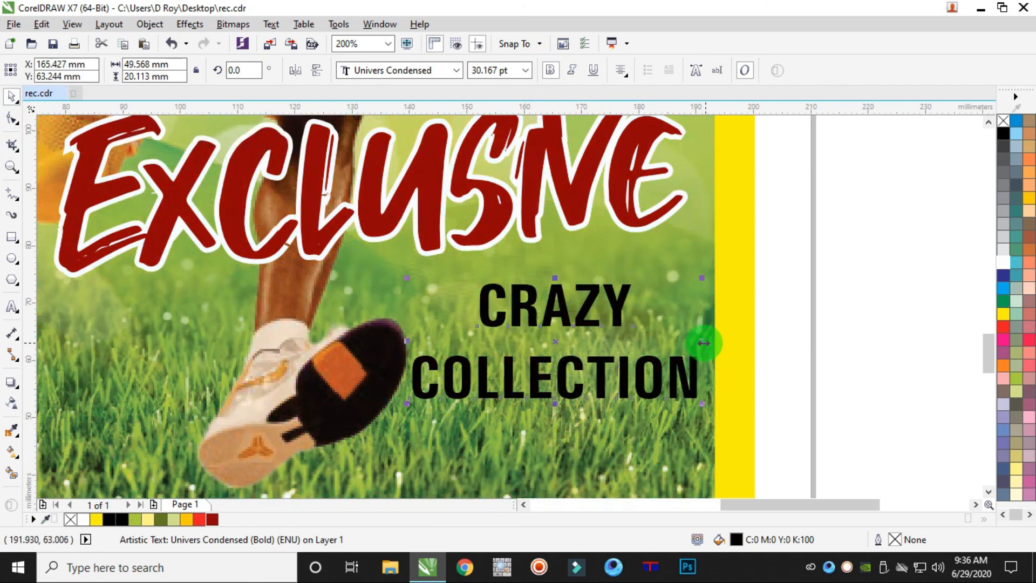
pyautogui.moveTo(704, 343); pyautogui.dragTo(688, 340)
# Rotate the CRAZY COLLECTION text about 6.6 degrees and move it up close beneath the end of EXCLUSIVE
pyautogui.click(670, 373)
pyautogui.moveTo(689, 404); pyautogui.dragTo(719, 396)
pyautogui.press('Escape')
pyautogui.moveTo(684, 361)
pyautogui.mouseDown()
pyautogui.moveTo(675, 340)
pyautogui.moveTo(678, 350)
pyautogui.mouseUp()
pyautogui.scroll(-1, 678, 349)
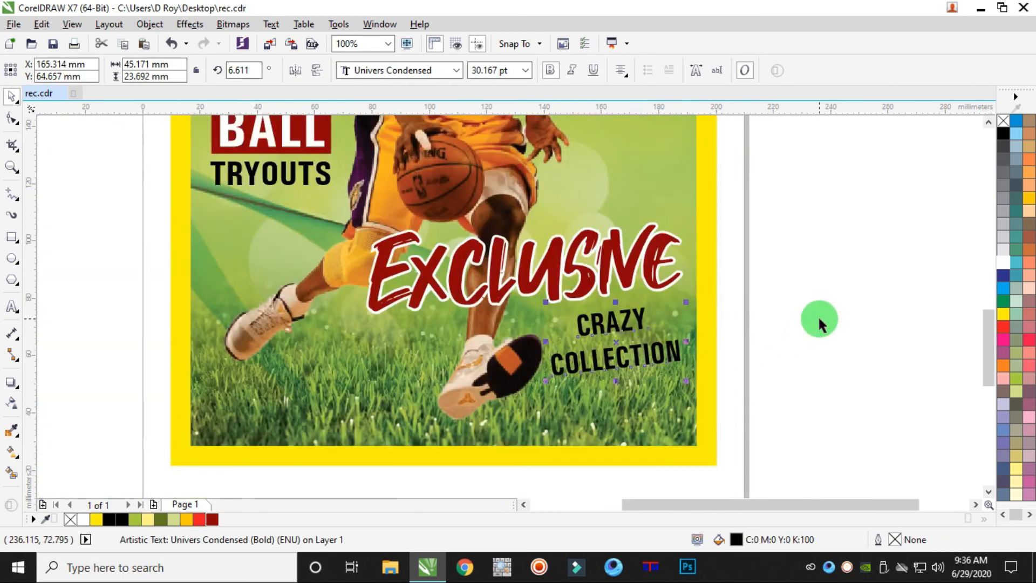
# Fill the CRAZY COLLECTION text with rich black C100 M100 Y100 K100
pyautogui.click(819, 315)
pyautogui.scroll(-2, 794, 300)
pyautogui.scroll(1, 775, 235)
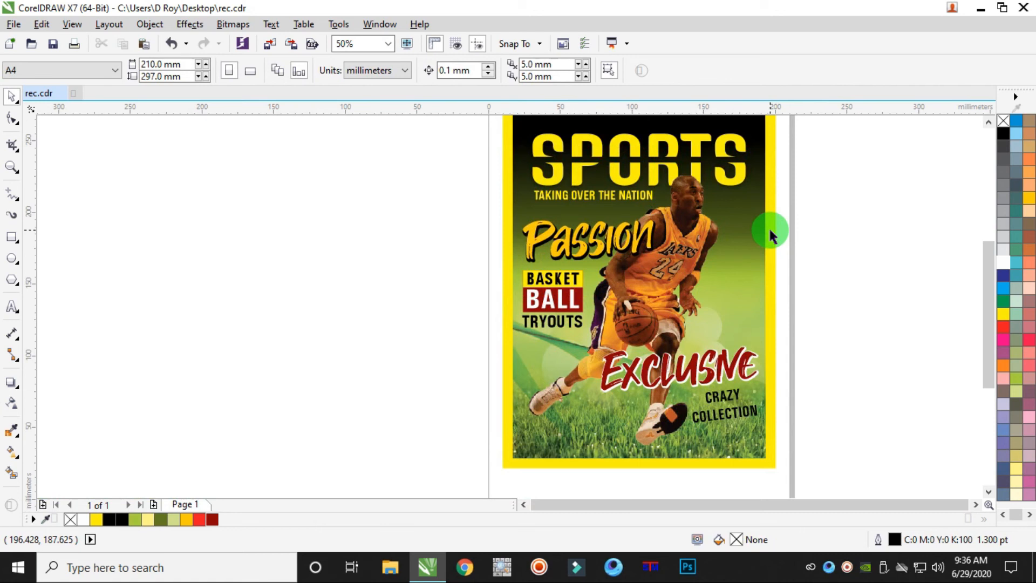
pyautogui.click(753, 418)
pyautogui.click(121, 518)
# Recolour the black copy behind the Passion lettering to rich black C100 M100 Y100 K100
pyautogui.scroll(3, 582, 244)
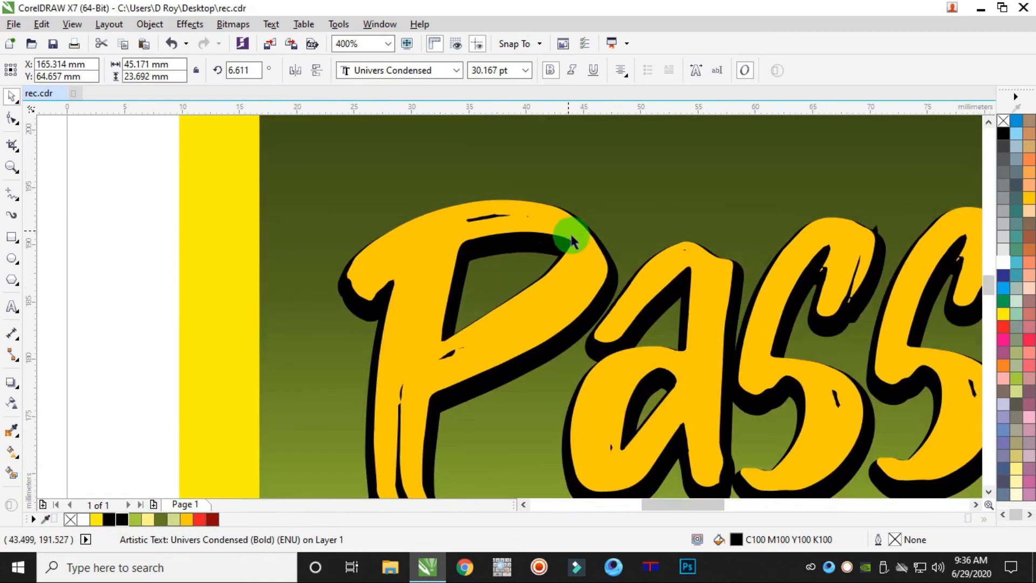
pyautogui.click(639, 268)
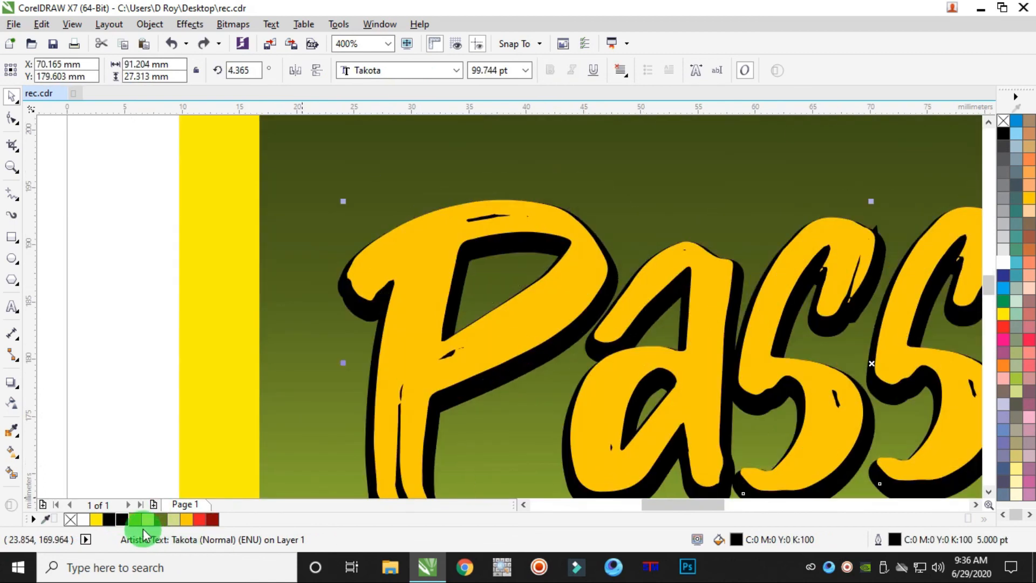
pyautogui.scroll(-3, 523, 244)
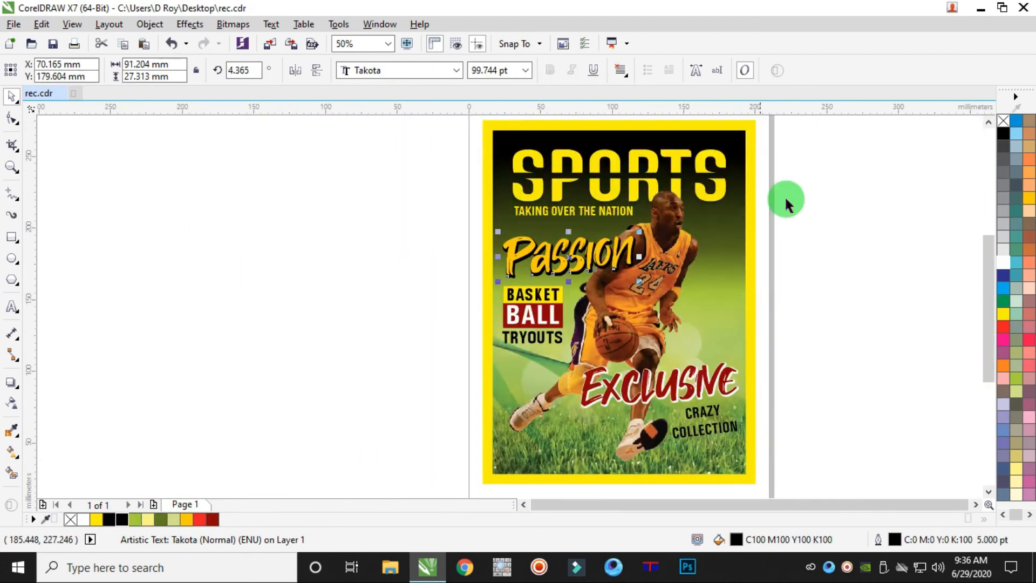
pyautogui.click(846, 197)
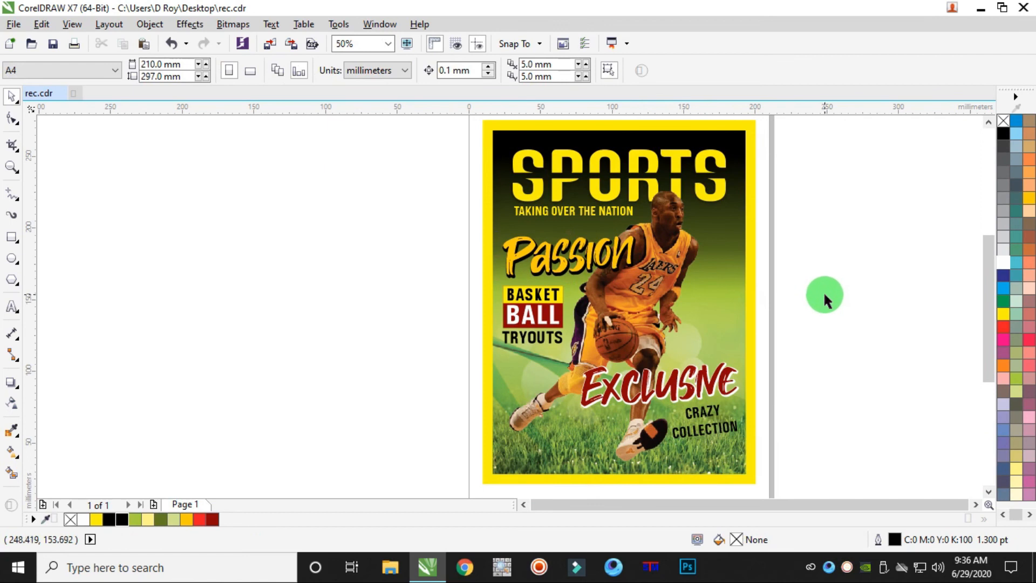
# Examine the colour of the top node in the poster background's fountain fill
pyautogui.click(737, 267)
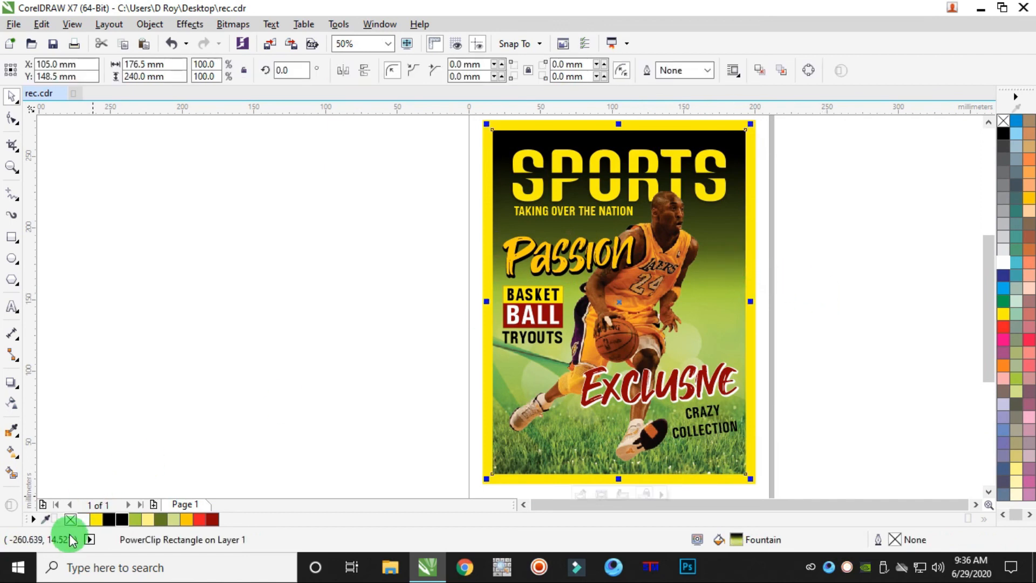
pyautogui.click(12, 452)
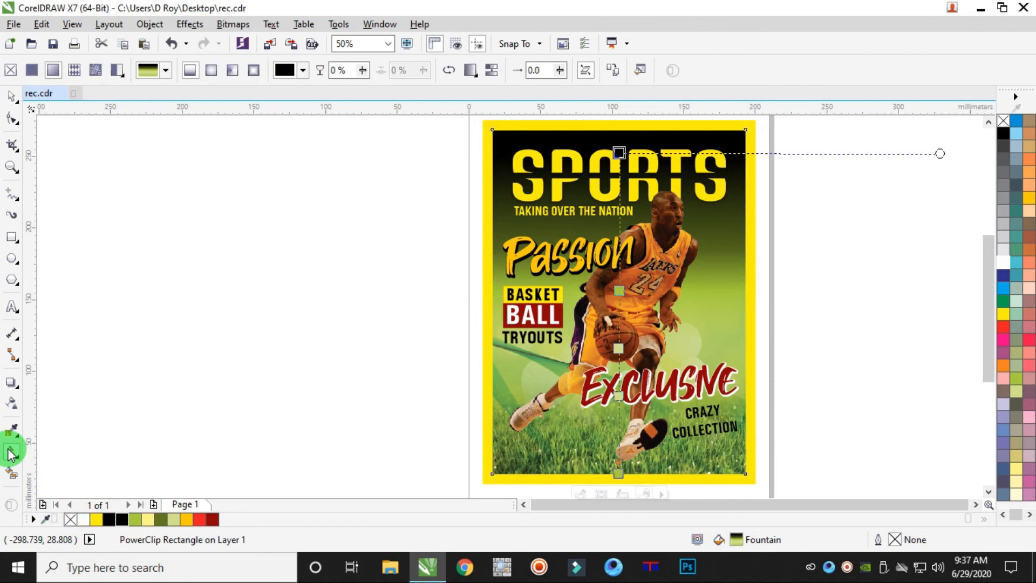
pyautogui.click(619, 153)
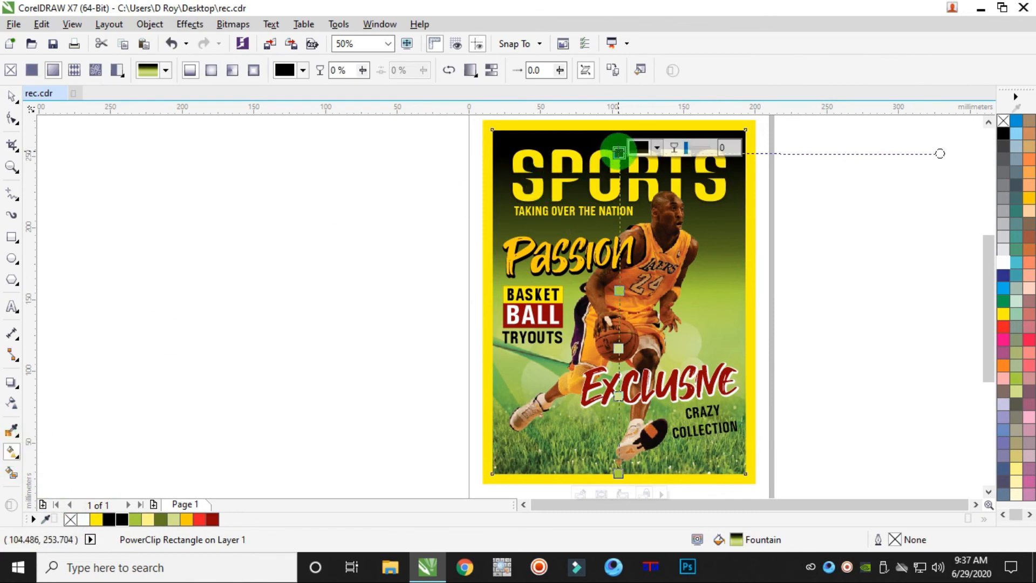
pyautogui.click(658, 147)
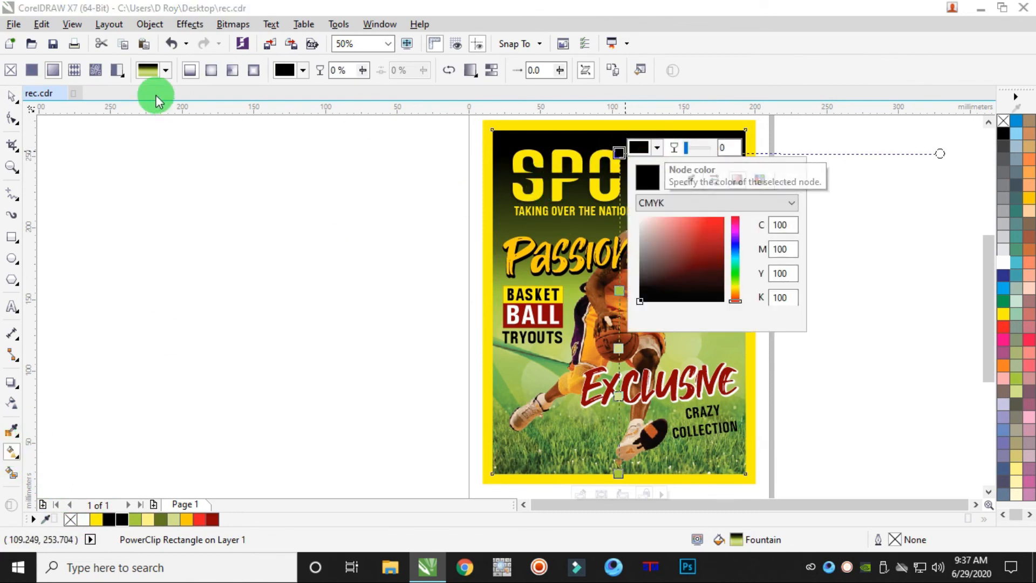
pyautogui.click(11, 96)
pyautogui.click(284, 240)
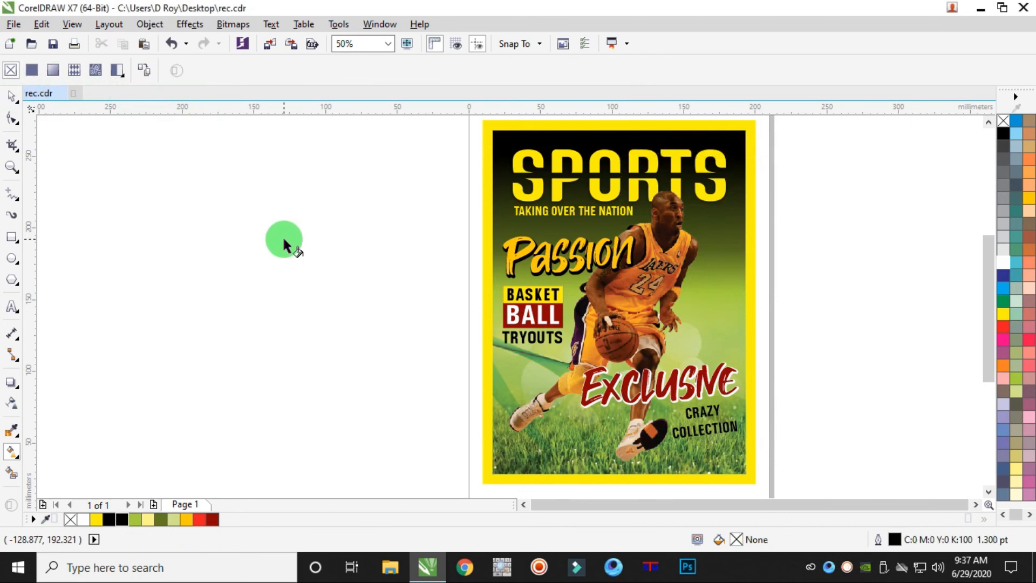
pyautogui.press('space')
# Open the poster background's PowerClip contents and duplicate the green nature image to the right of the page
pyautogui.doubleClick(726, 296)
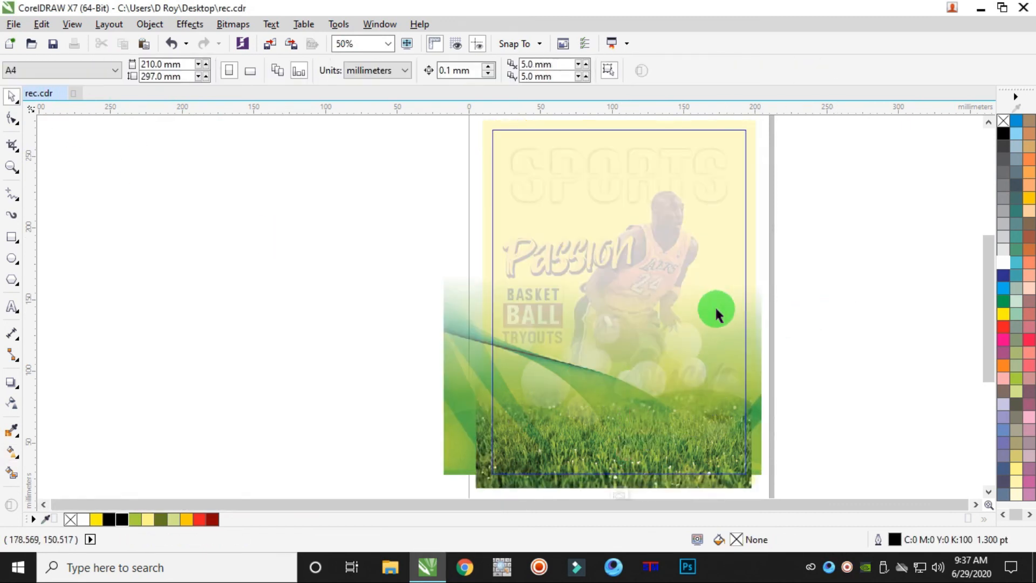
pyautogui.moveTo(451, 379); pyautogui.dragTo(760, 301)
pyautogui.scroll(-2, 771, 324)
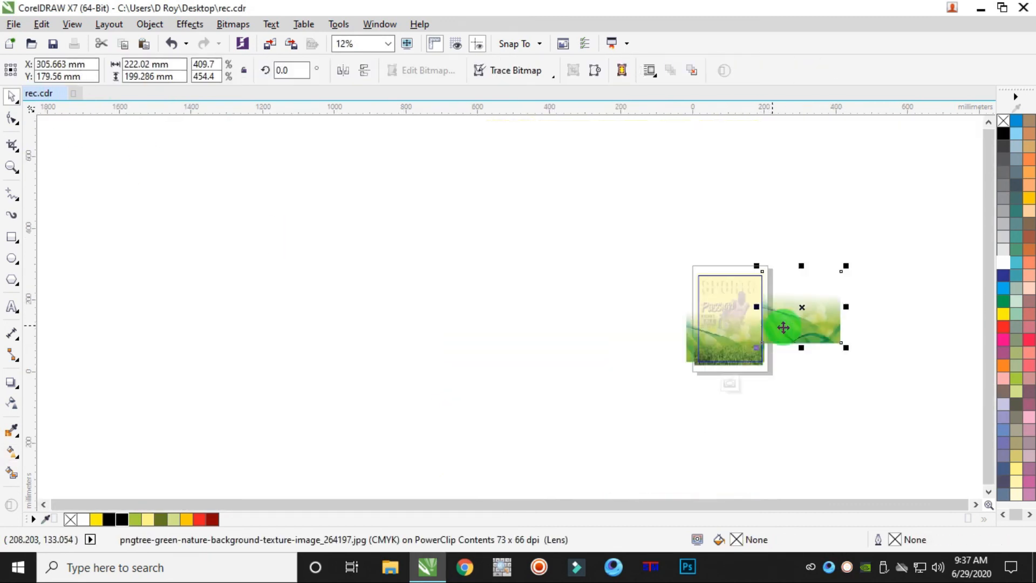
pyautogui.scroll(1, 846, 328)
# Rotate the duplicated green image to about 98.5 degrees, place it over the poster's right side and finish editing the PowerClip
pyautogui.click(788, 323)
pyautogui.moveTo(839, 367); pyautogui.dragTo(799, 241)
pyautogui.click(925, 271)
pyautogui.moveTo(825, 289); pyautogui.dragTo(712, 314)
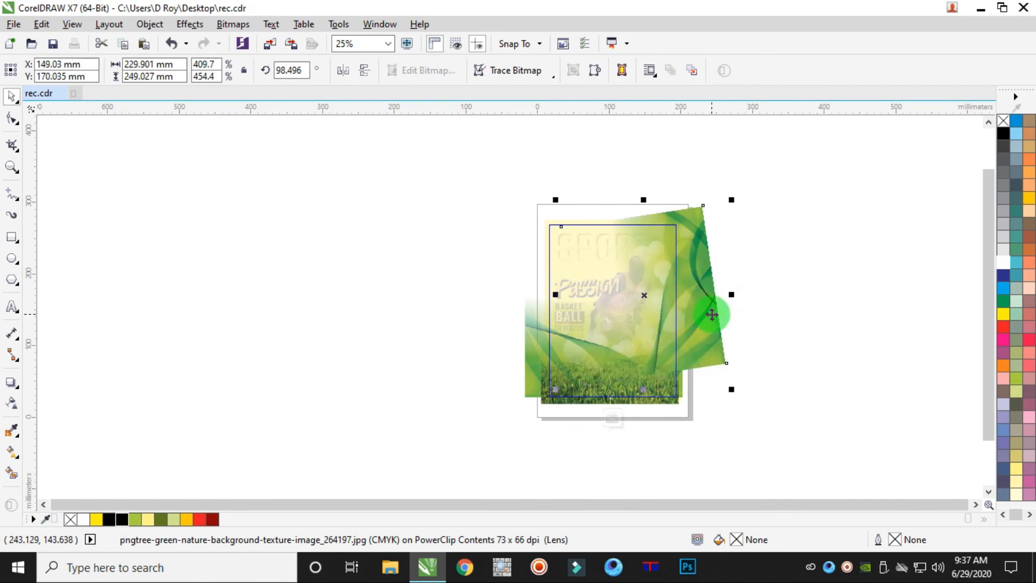
pyautogui.keyDown('ctrl'); pyautogui.click(834, 344); pyautogui.keyUp('ctrl')
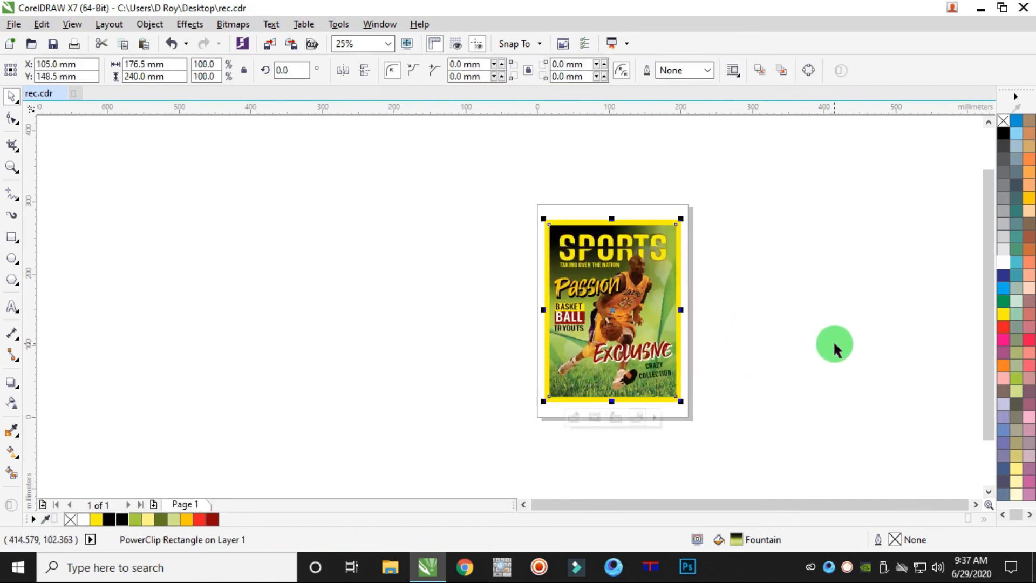
pyautogui.scroll(1, 654, 310)
pyautogui.click(825, 279)
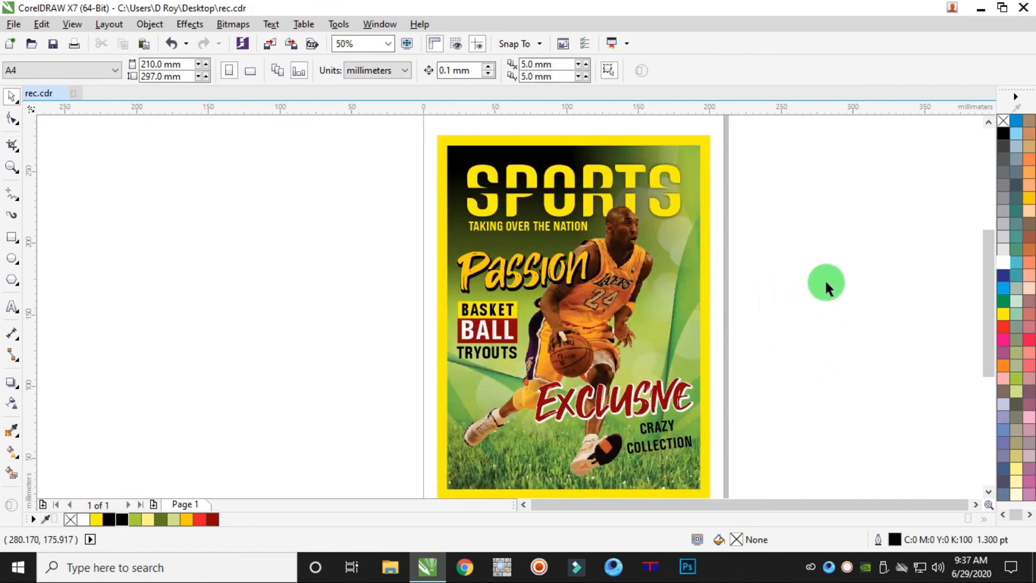
# Reopen the PowerClip contents and shift the rotated green image slightly down and to the left
pyautogui.scroll(2, 668, 208)
pyautogui.scroll(-4, 729, 237)
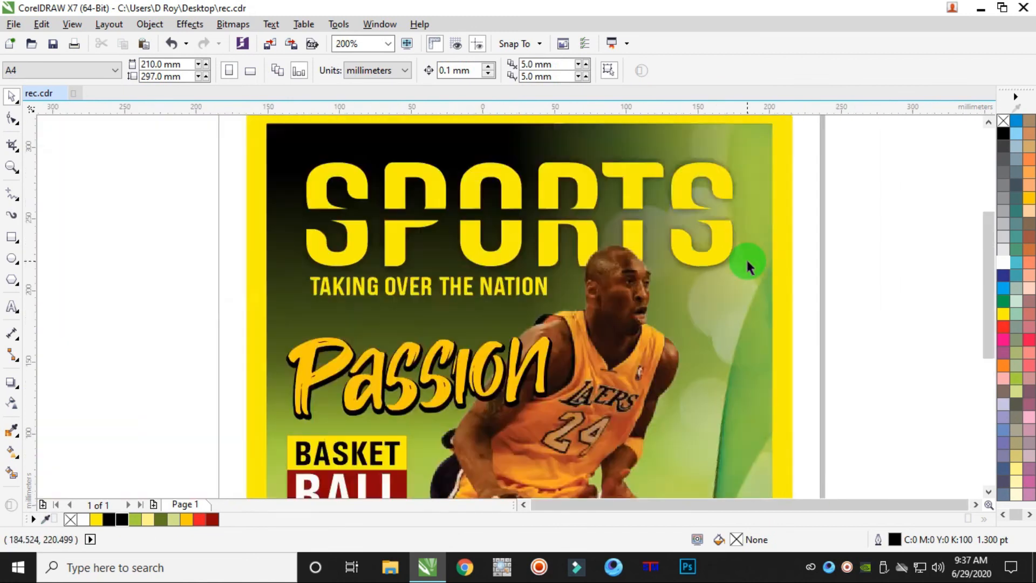
pyautogui.scroll(2, 765, 361)
pyautogui.doubleClick(731, 341)
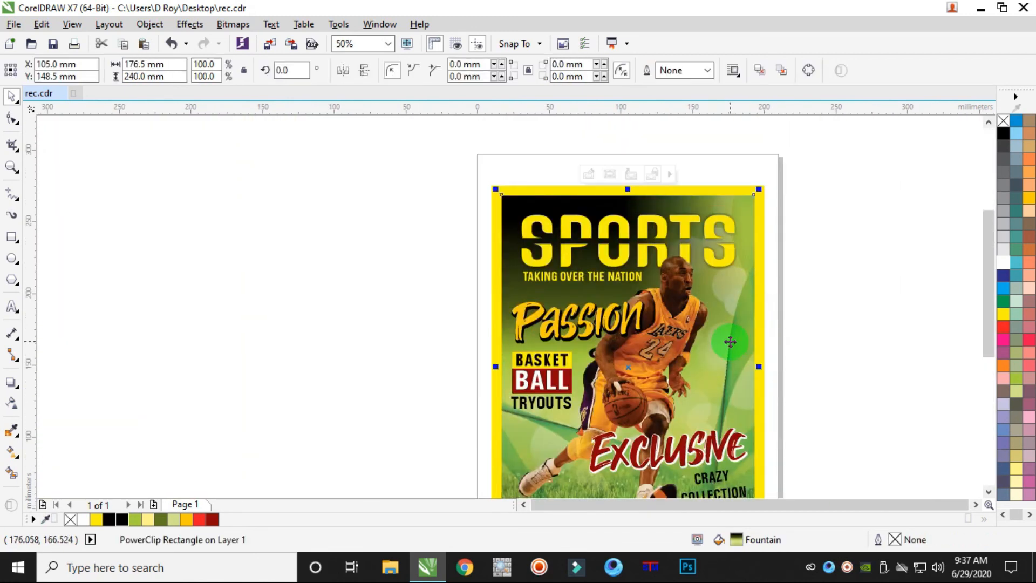
pyautogui.moveTo(792, 278); pyautogui.dragTo(788, 285)
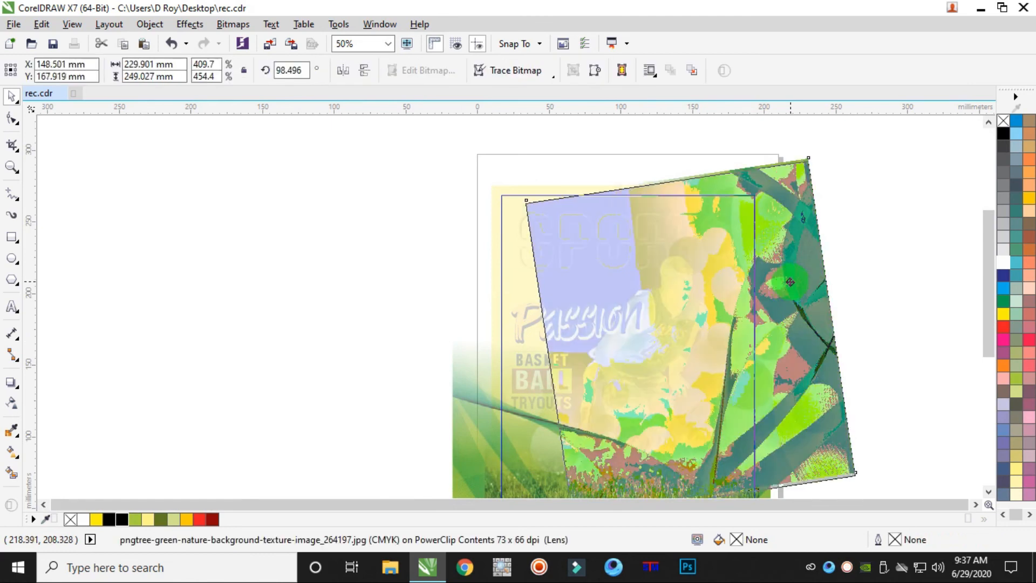
# Convert the rotated green image to a 300 dpi bitmap
pyautogui.click(232, 24)
pyautogui.click(264, 39)
pyautogui.click(713, 282)
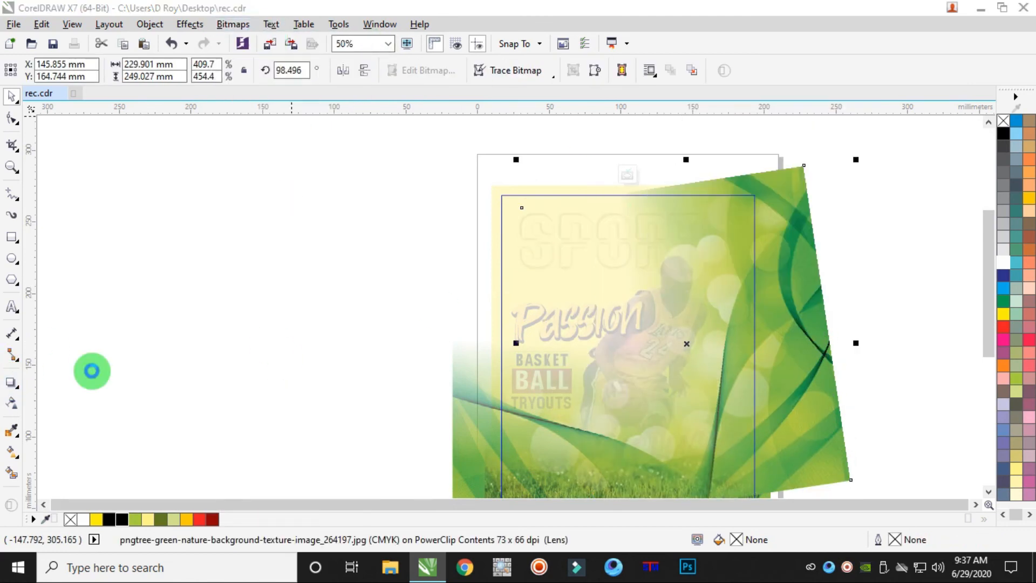
# Fade out the upper part of the rotated green image with a linear transparency and finish editing the PowerClip
pyautogui.click(12, 402)
pyautogui.moveTo(713, 243); pyautogui.dragTo(716, 286)
pyautogui.click(12, 102)
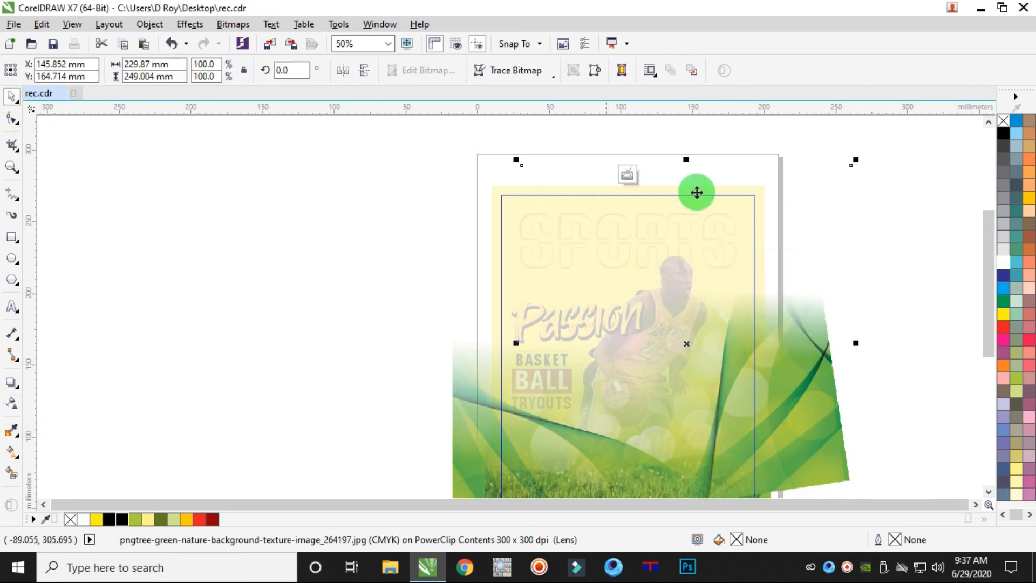
pyautogui.keyDown('ctrl'); pyautogui.click(946, 234); pyautogui.keyUp('ctrl')
pyautogui.scroll(-1, 853, 338)
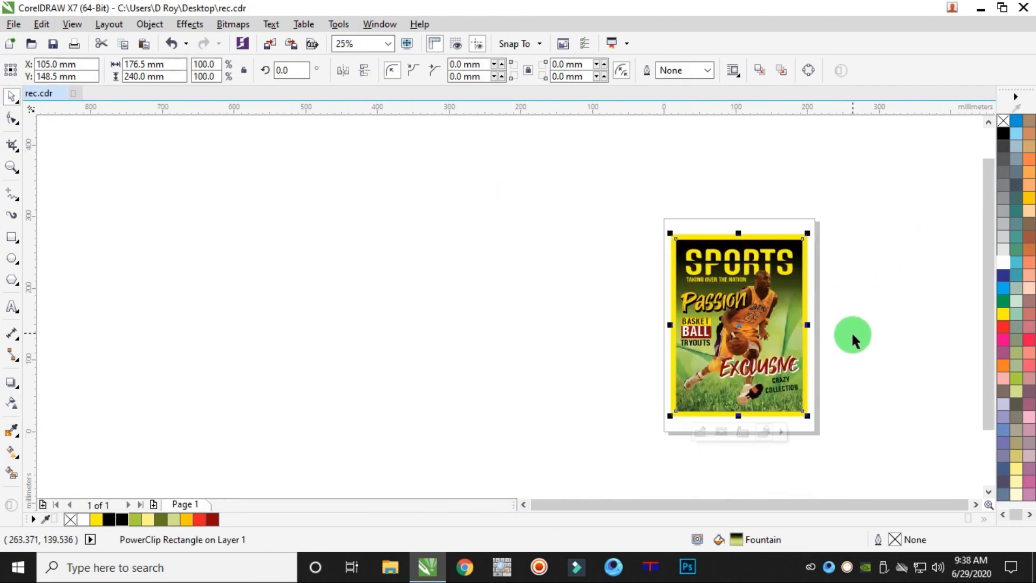
pyautogui.scroll(1, 834, 361)
pyautogui.click(888, 337)
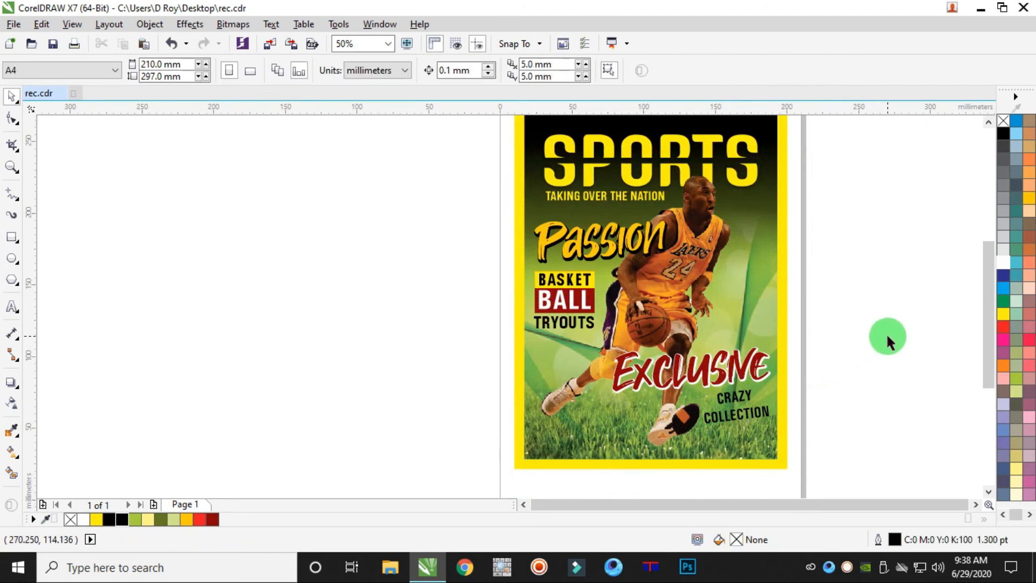